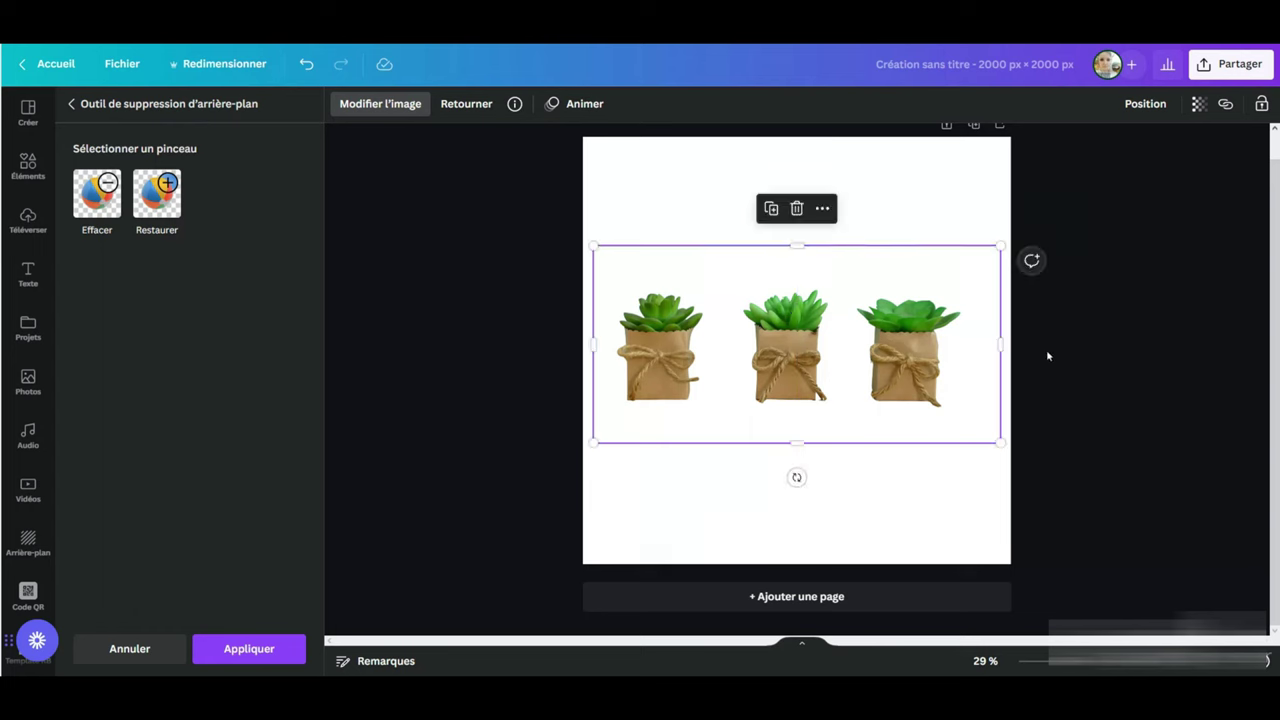
Step: Shift the three-succulent cutout slightly to centre it on the white page and deselect it
left_click_drag(813, 331, 822, 330)
left_click(1068, 398)
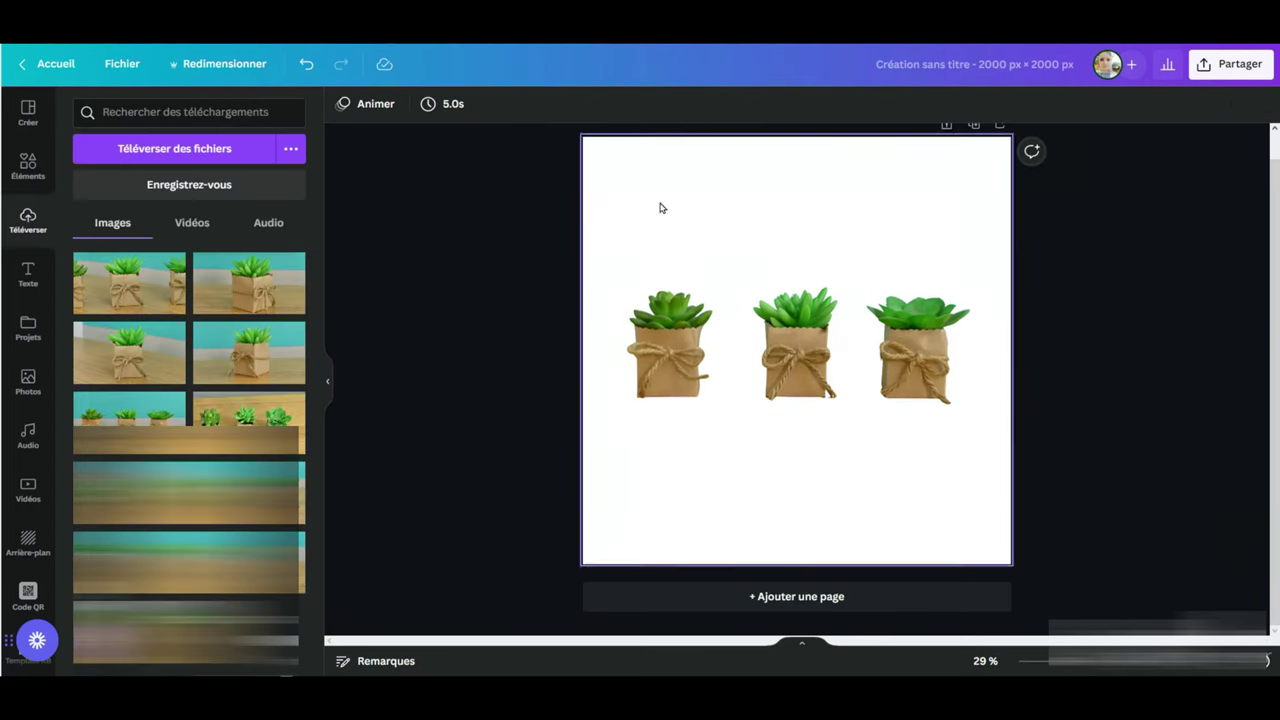
left_click(127, 360)
left_click_drag(958, 265, 796, 350)
left_click_drag(715, 395, 912, 485)
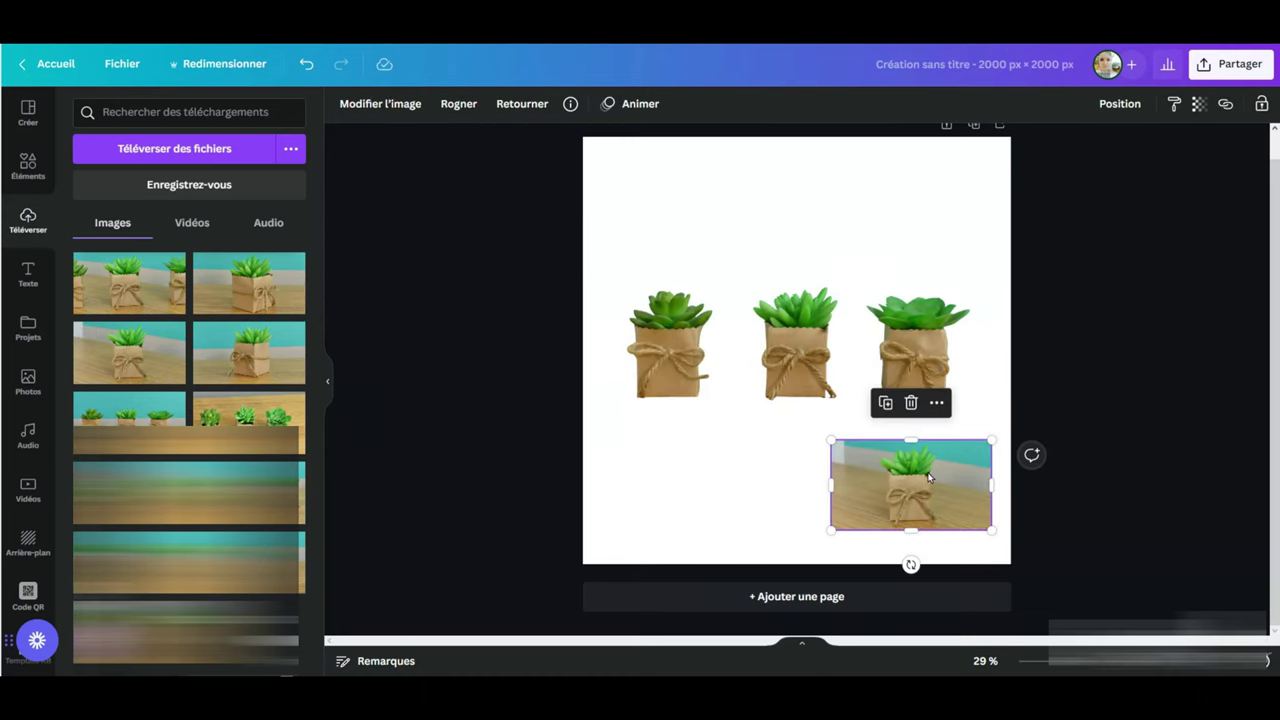
key("Delete")
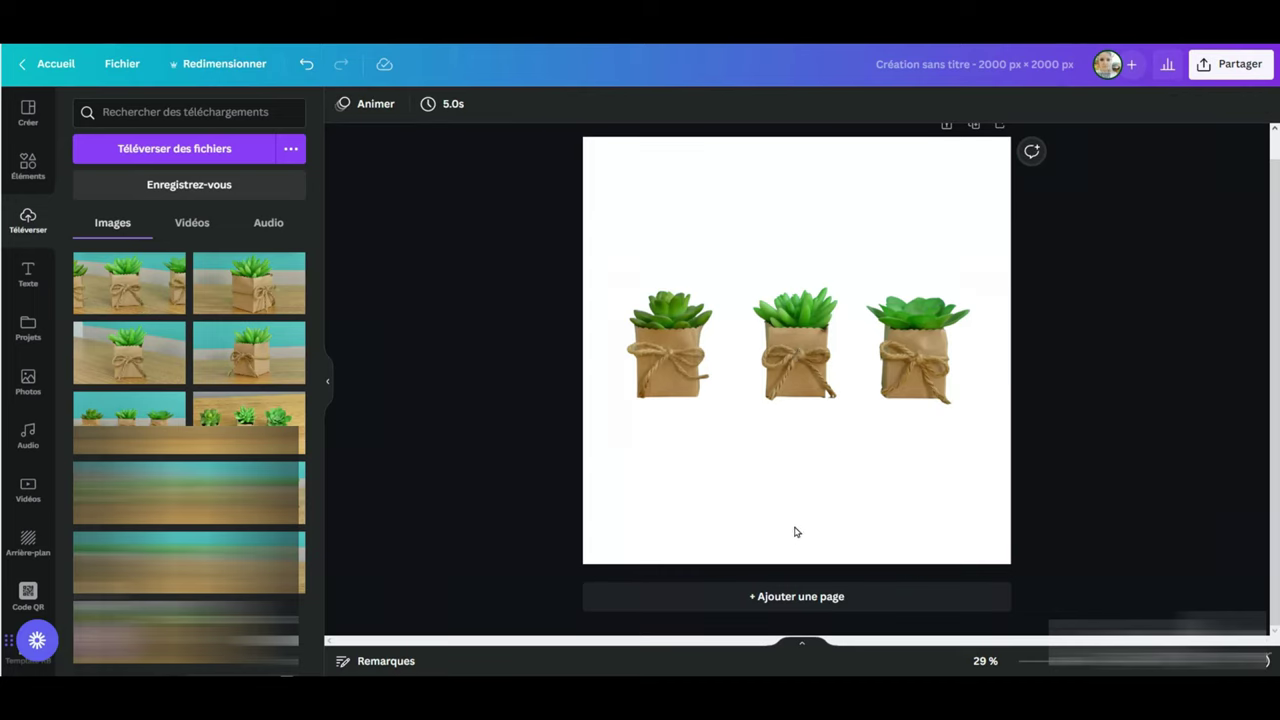
Step: Add a second page and place the uploaded angled photo of three potted succulents on a wooden table on it
left_click(813, 598)
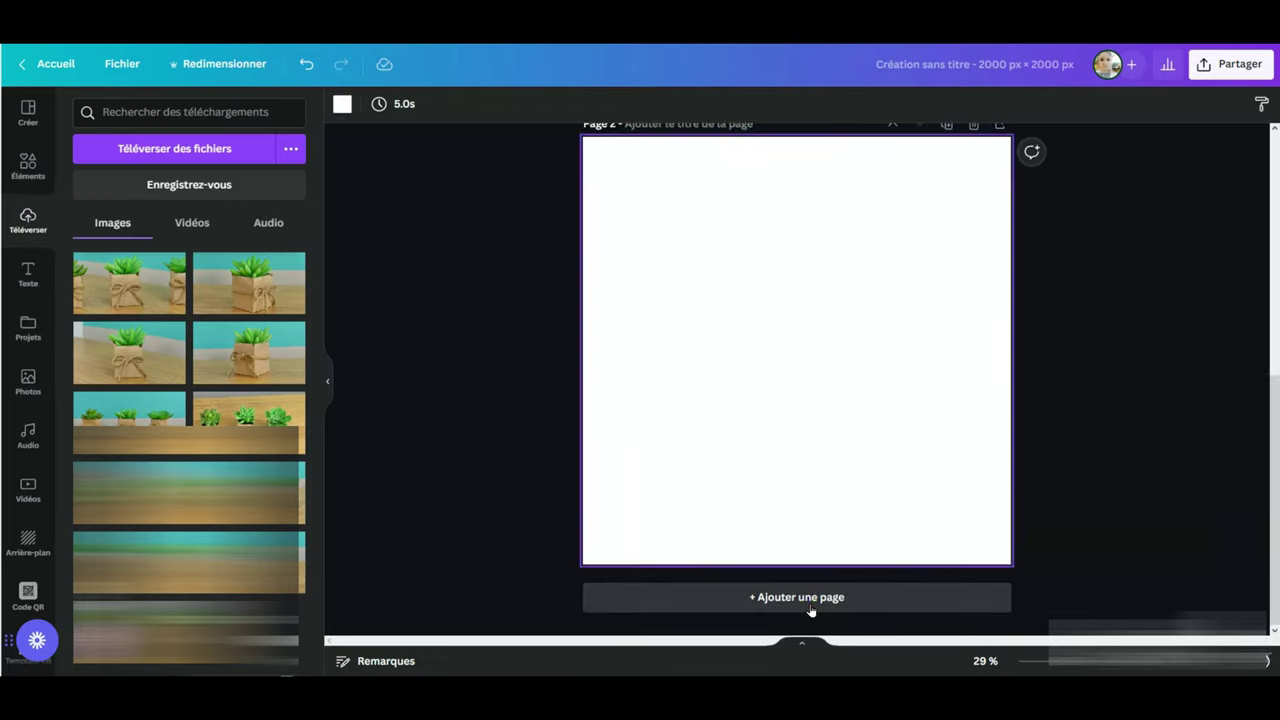
scroll(943, 406, "up", 5)
scroll(855, 391, "down", 5)
scroll(930, 378, "down", 1)
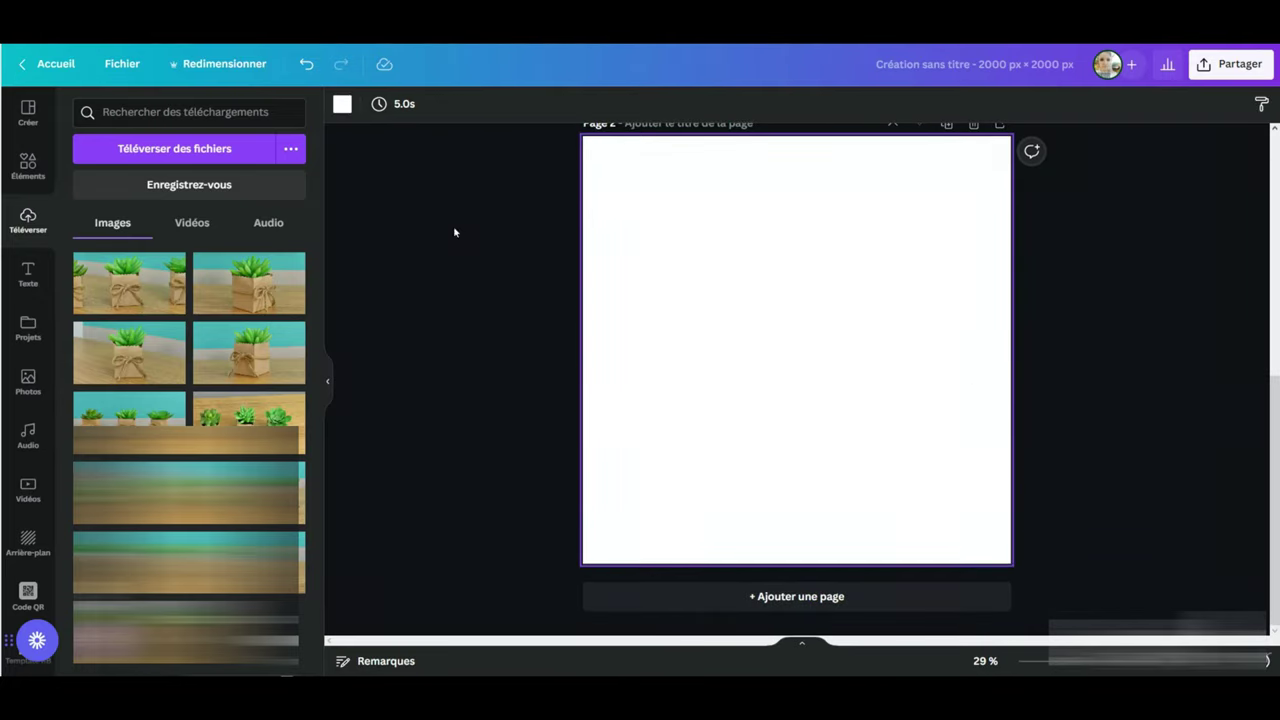
scroll(189, 450, "down", 3)
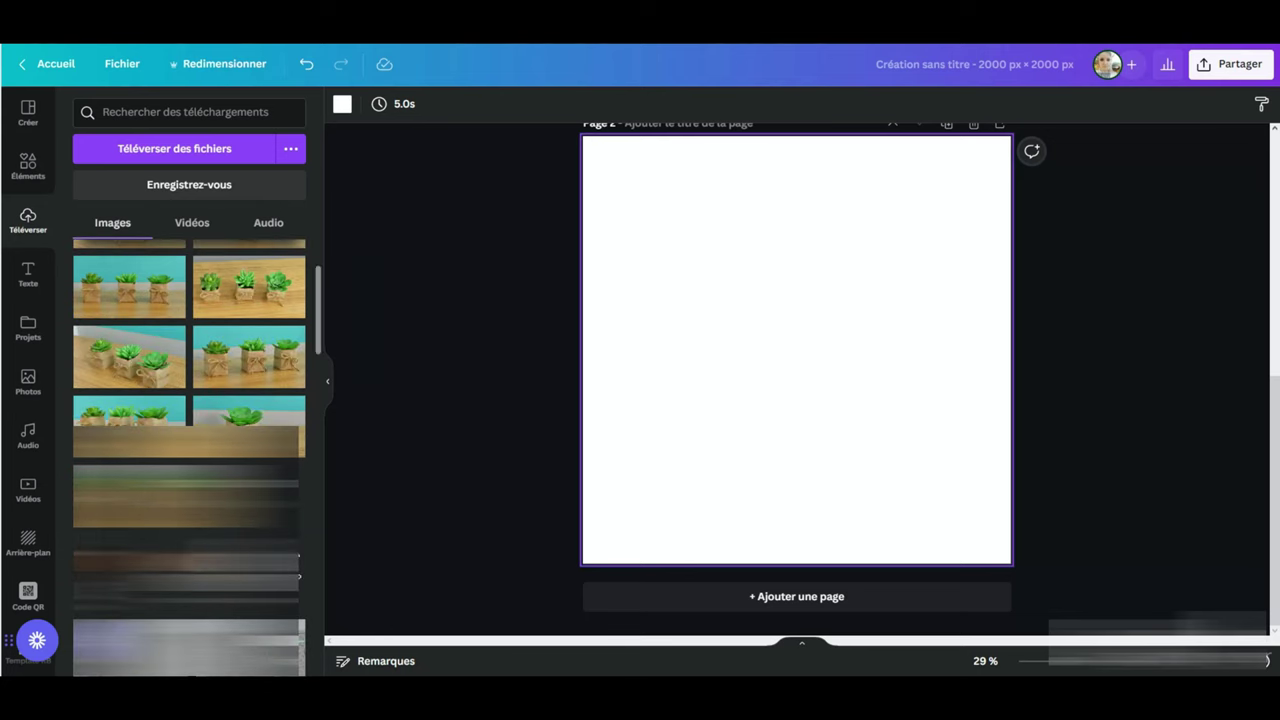
left_click(220, 362)
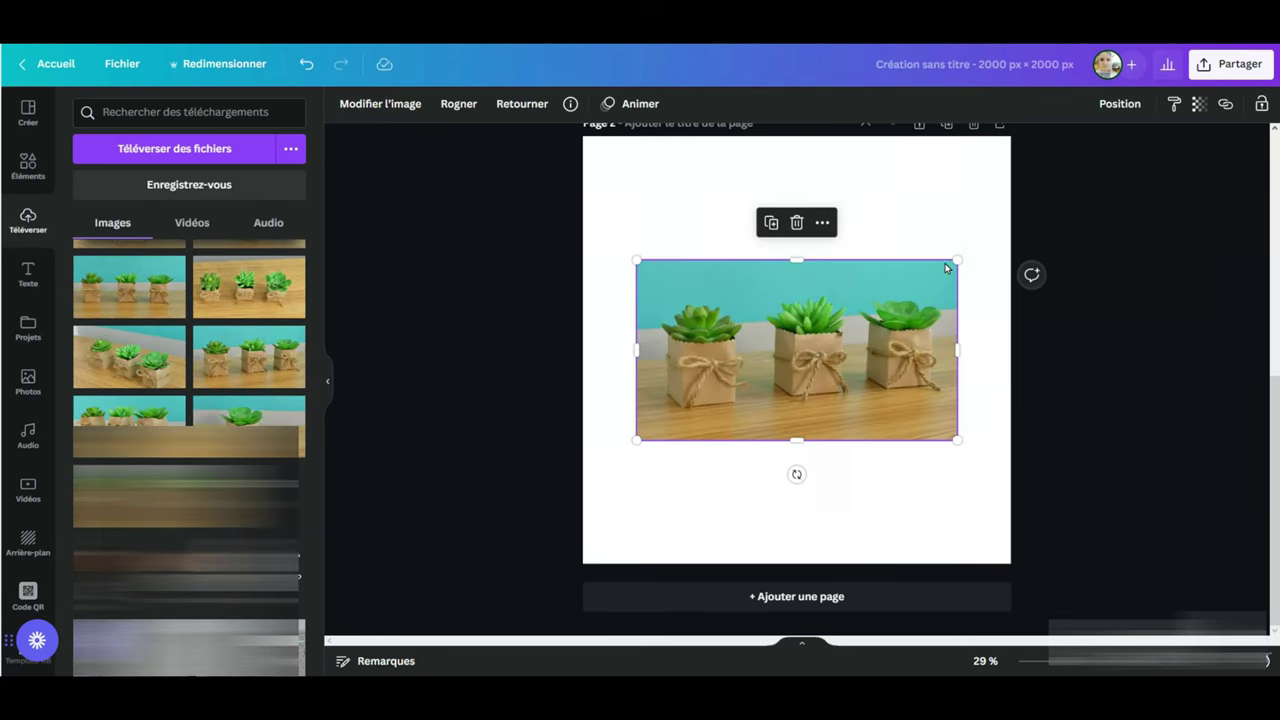
Step: Shrink the succulents photo on page 2 and move it to the upper middle of the page
left_click_drag(957, 260, 909, 286)
left_click_drag(850, 350, 864, 277)
left_click(855, 447)
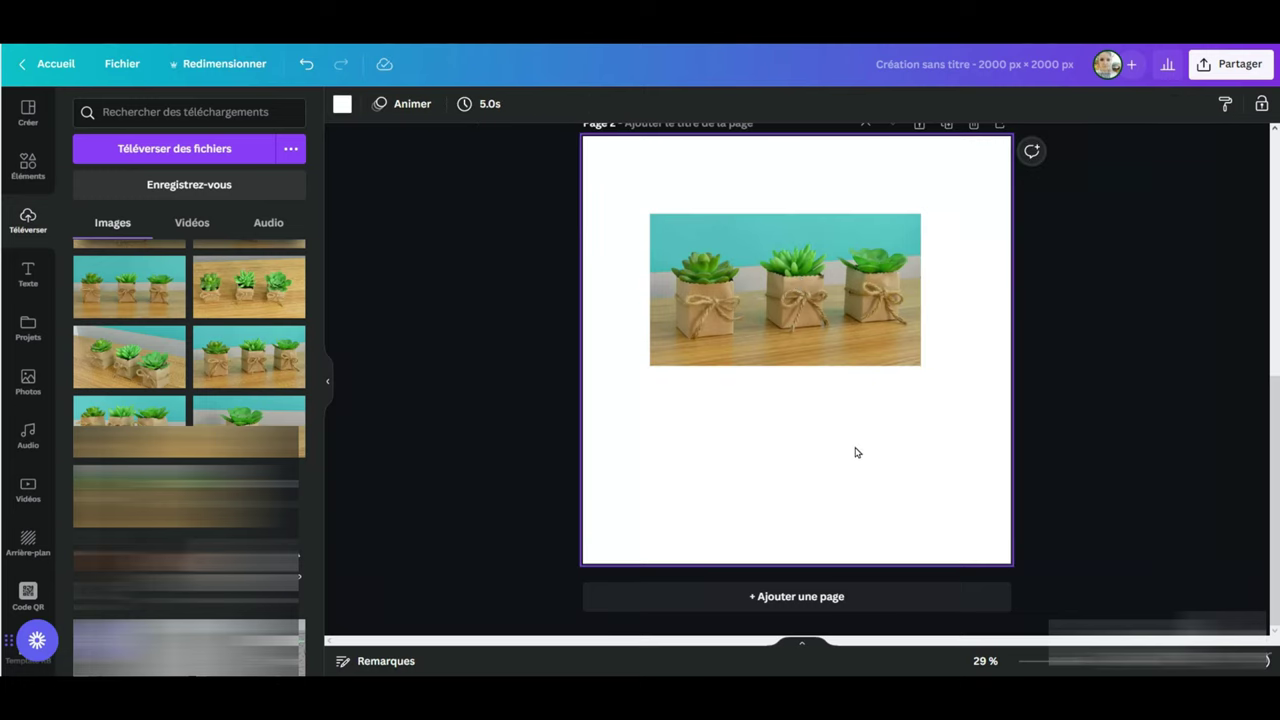
left_click_drag(831, 340, 834, 357)
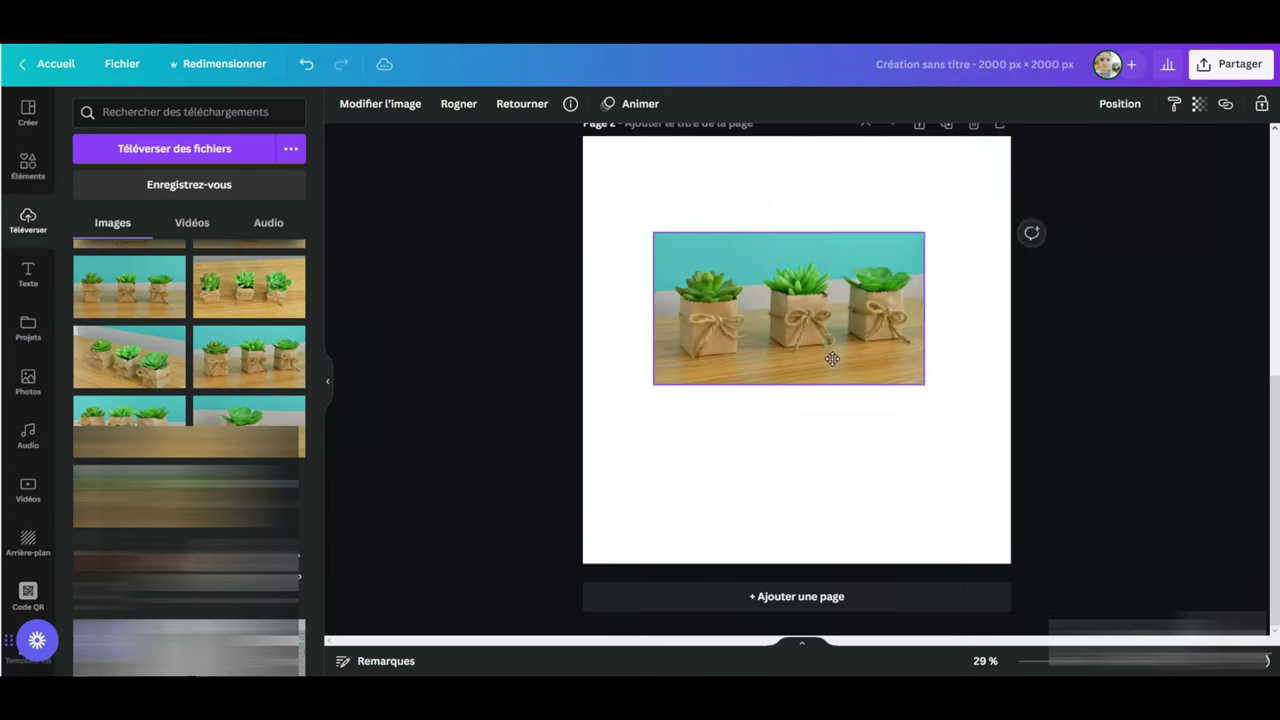
Step: Search the elements for "table de salon" and add the blurred bright room photo with a white wooden tabletop from the photo results
left_click(10, 180)
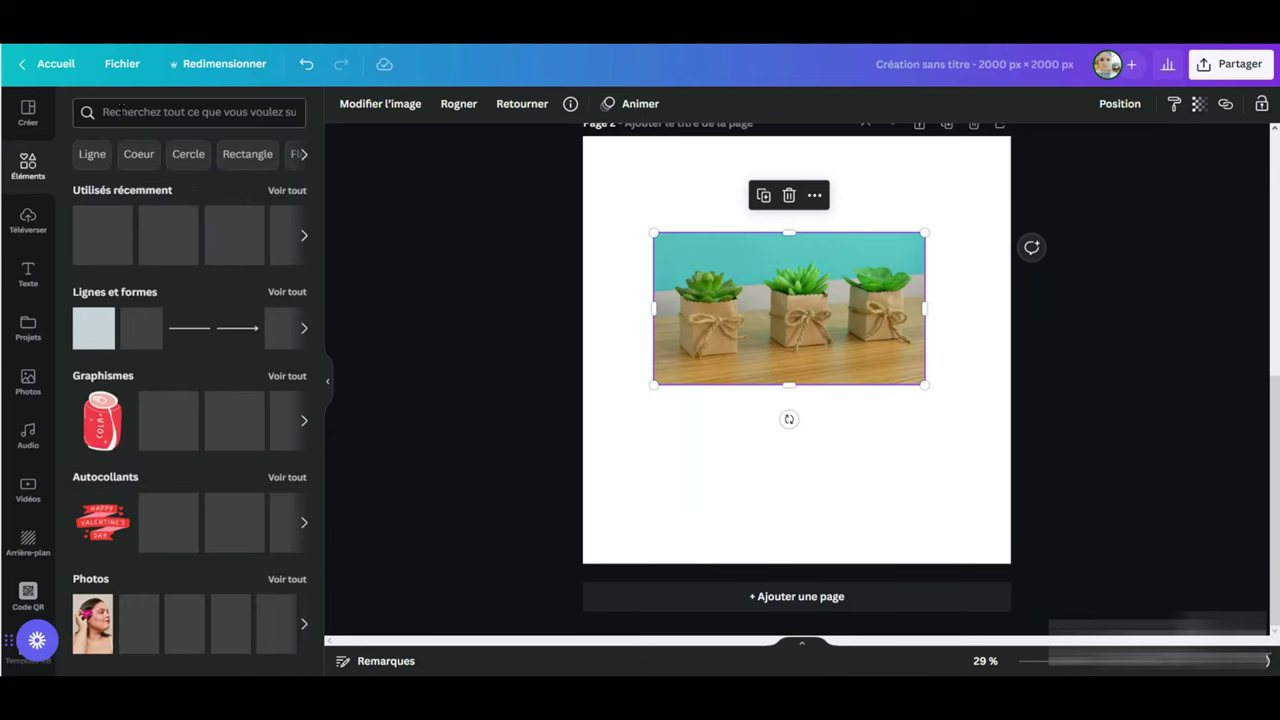
left_click(245, 114)
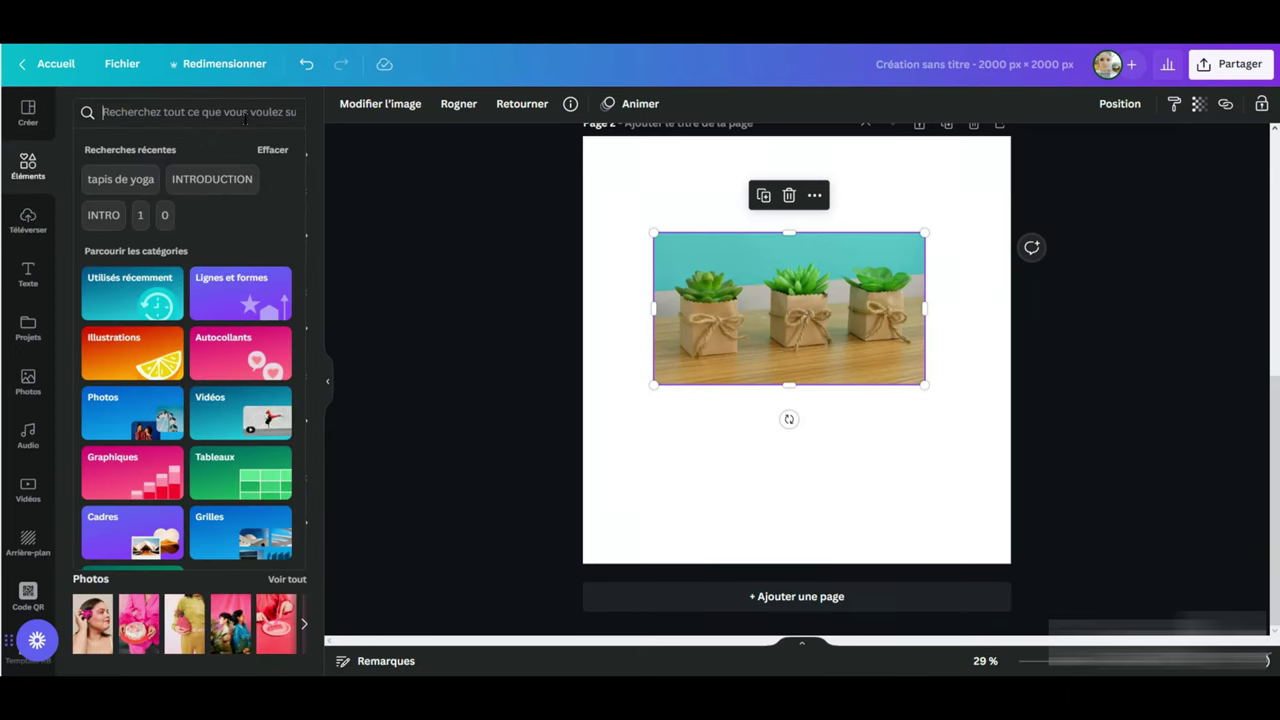
type("table de sas")
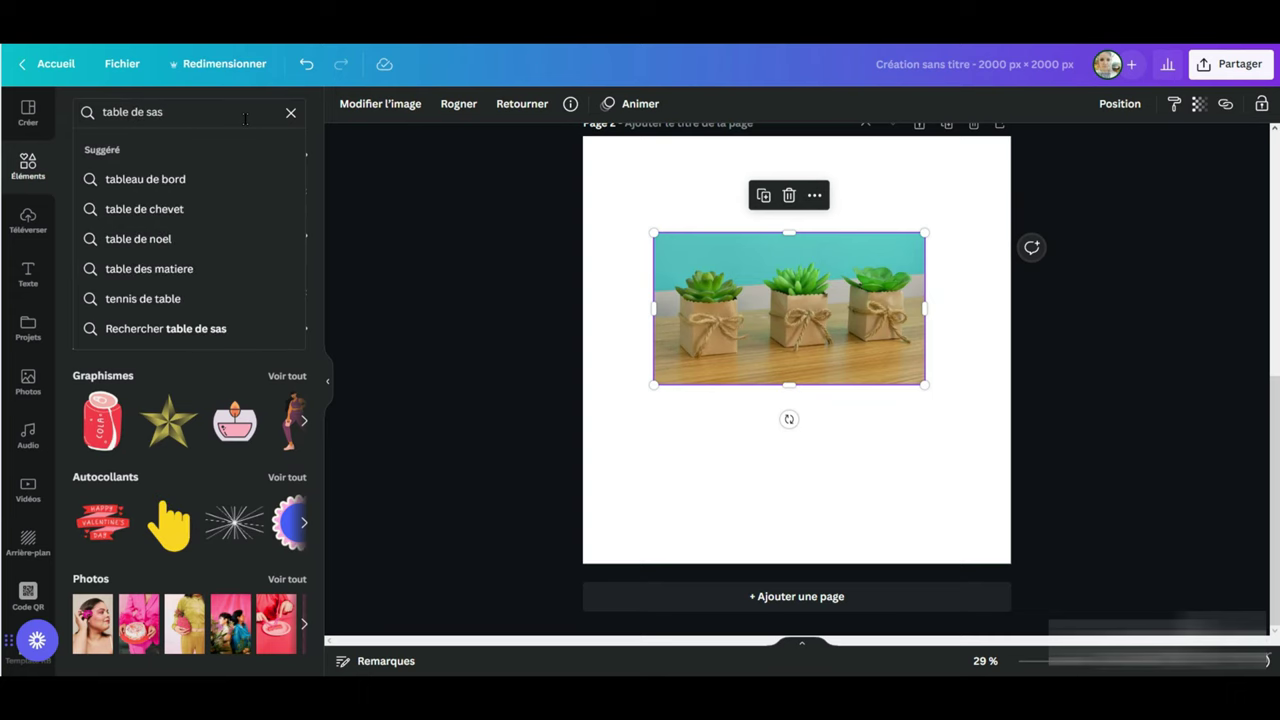
key("BackSpace")
type("lon")
key("Return")
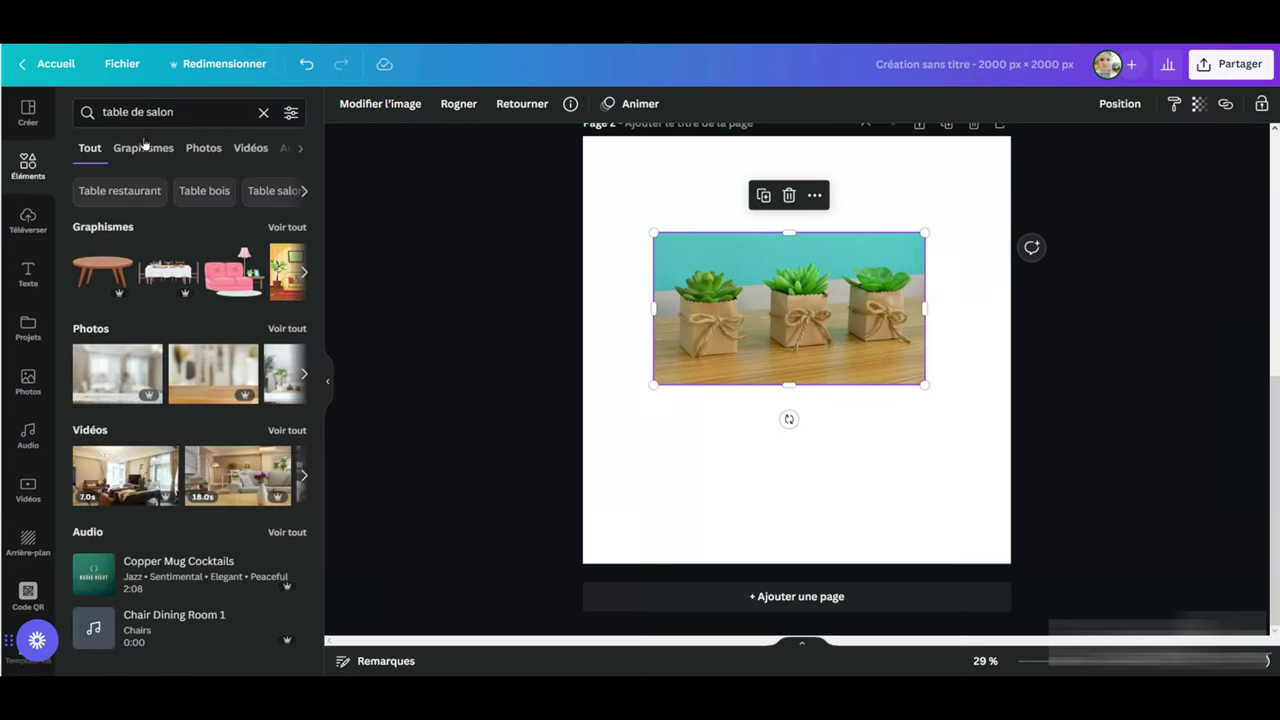
left_click(204, 148)
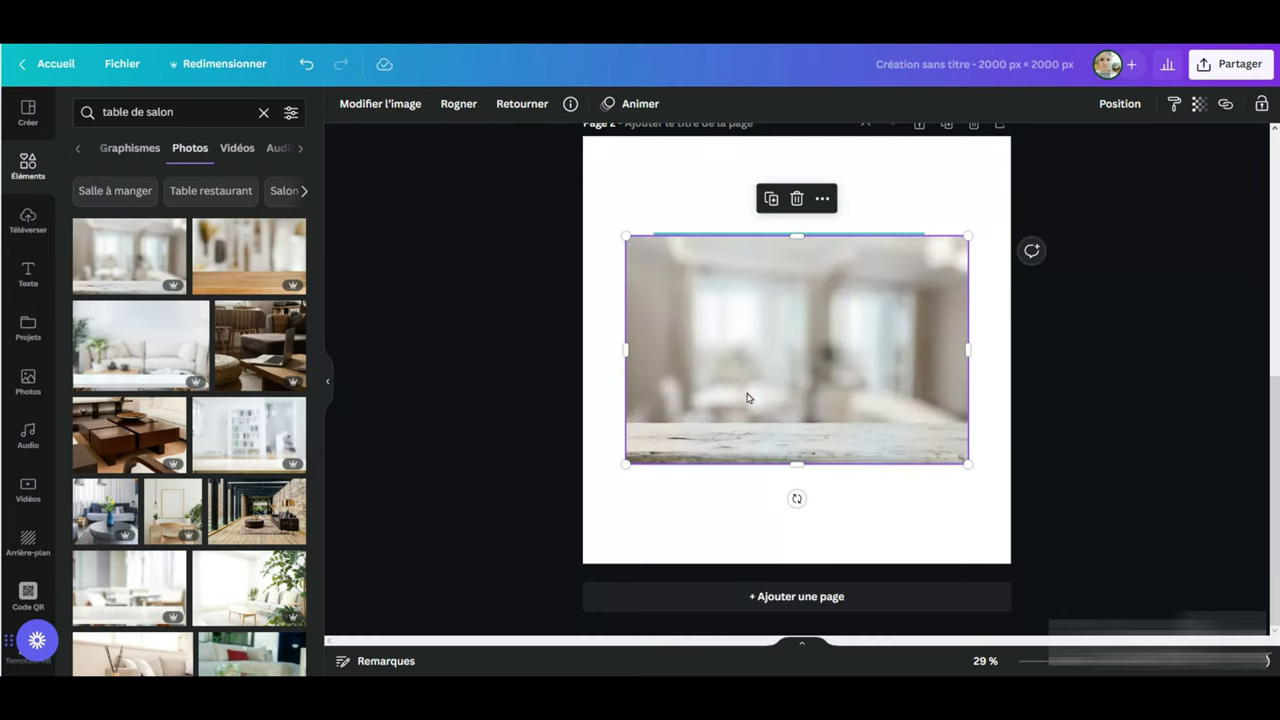
Step: Set the blurred room photo as the background of page 2
left_click_drag(828, 375, 815, 334)
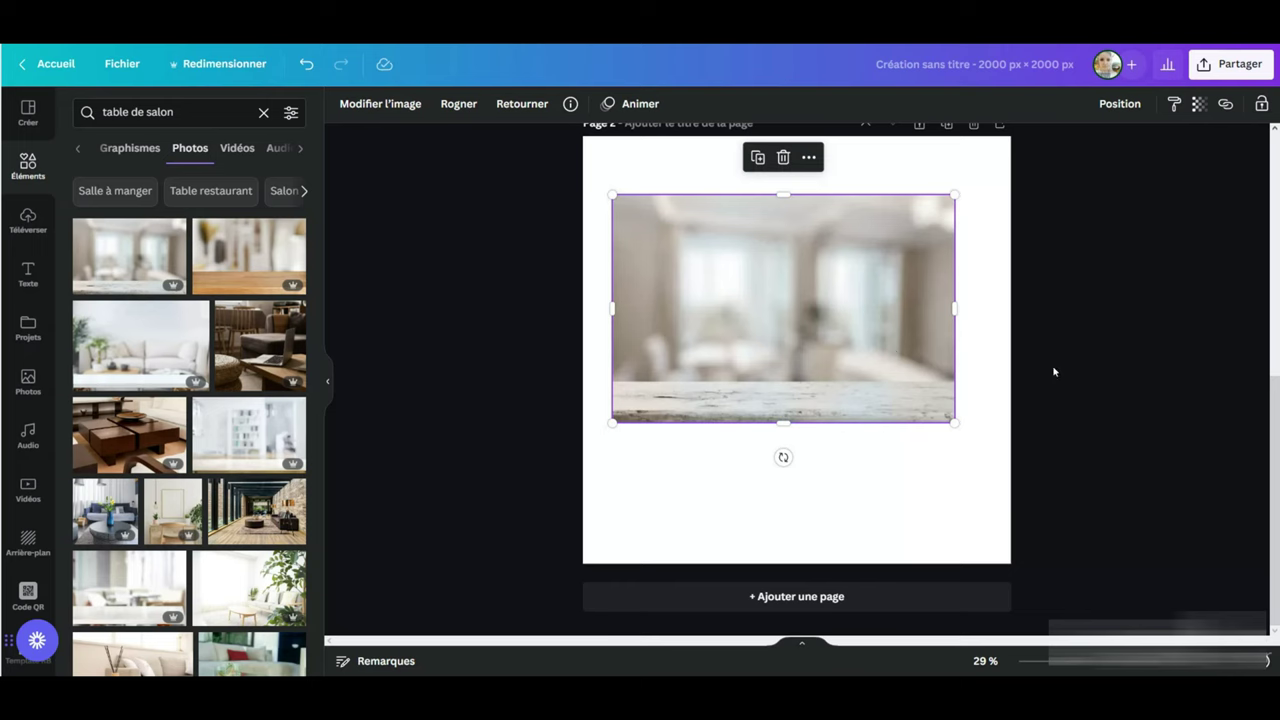
right_click(764, 306)
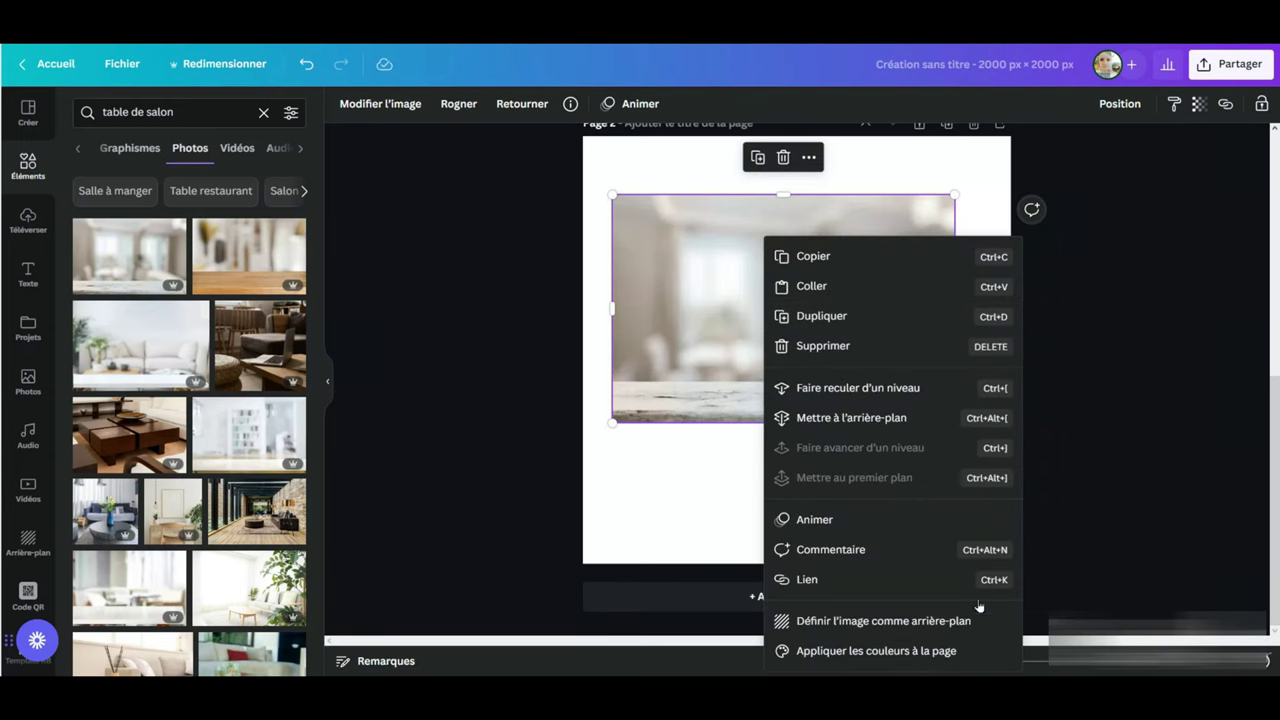
left_click(862, 624)
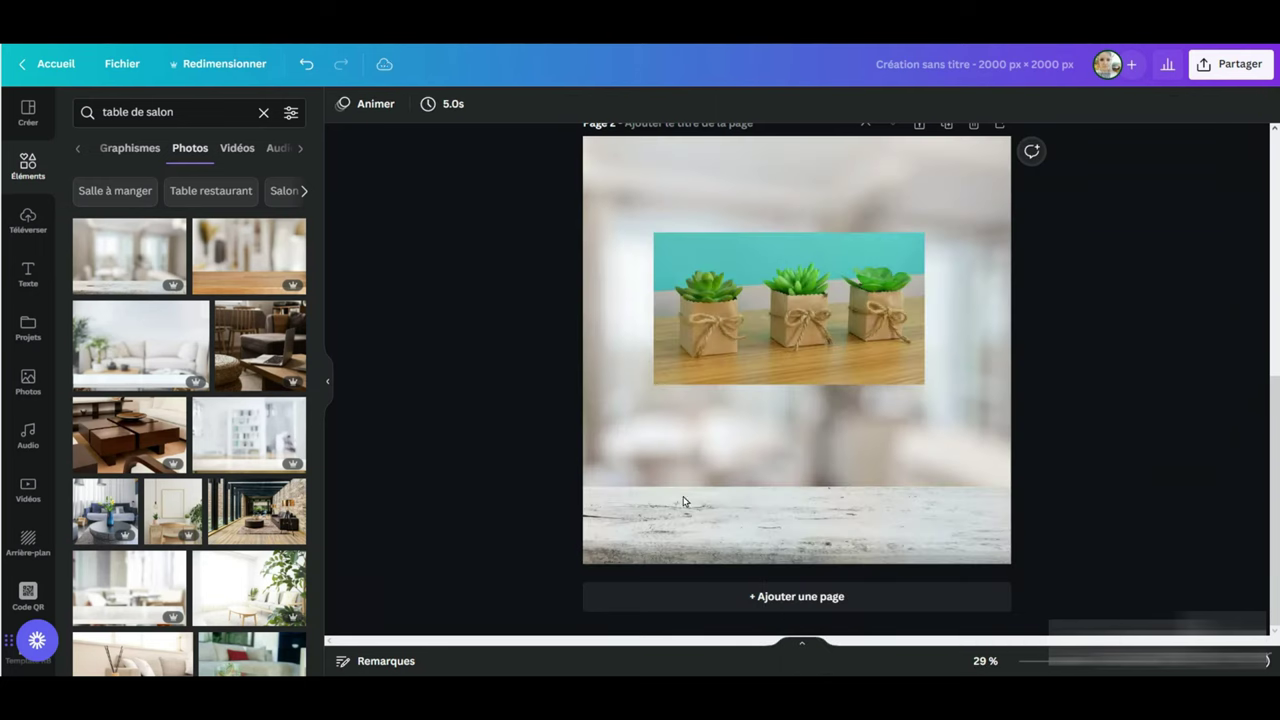
Step: Remove the background from the succulents photo, nudge the cutout, and apply the background removal
left_click(799, 340)
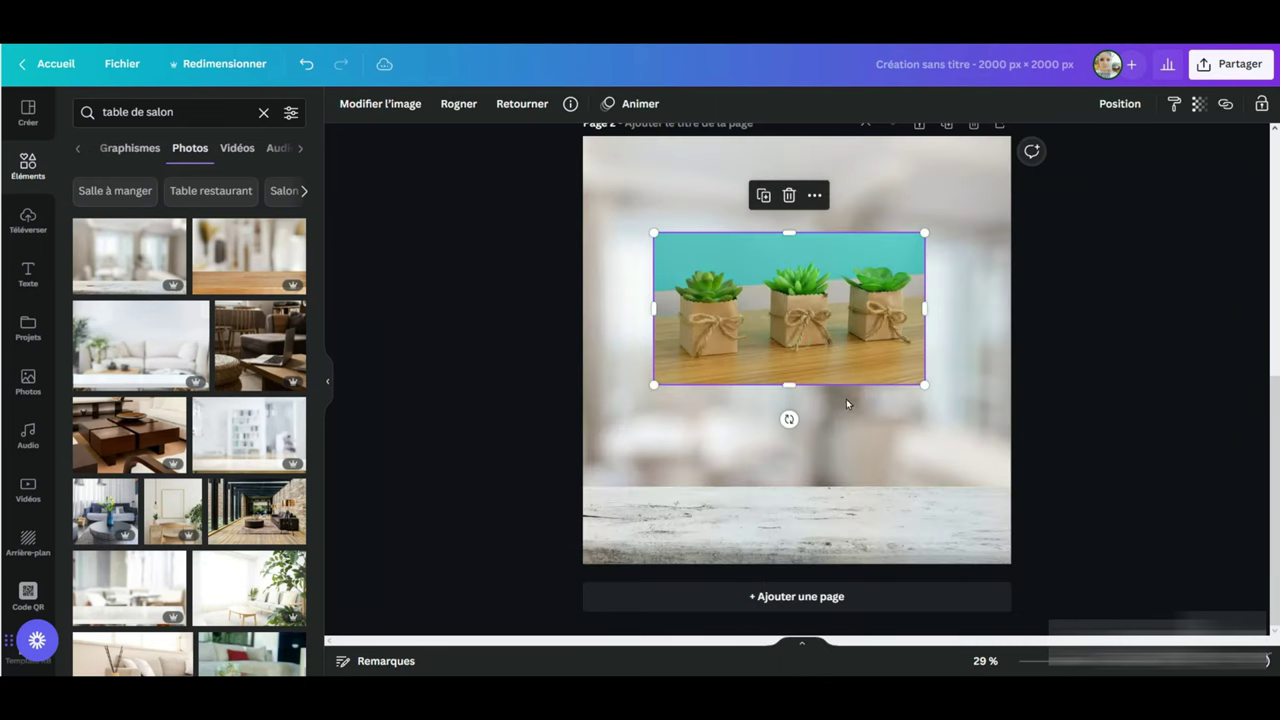
left_click(380, 103)
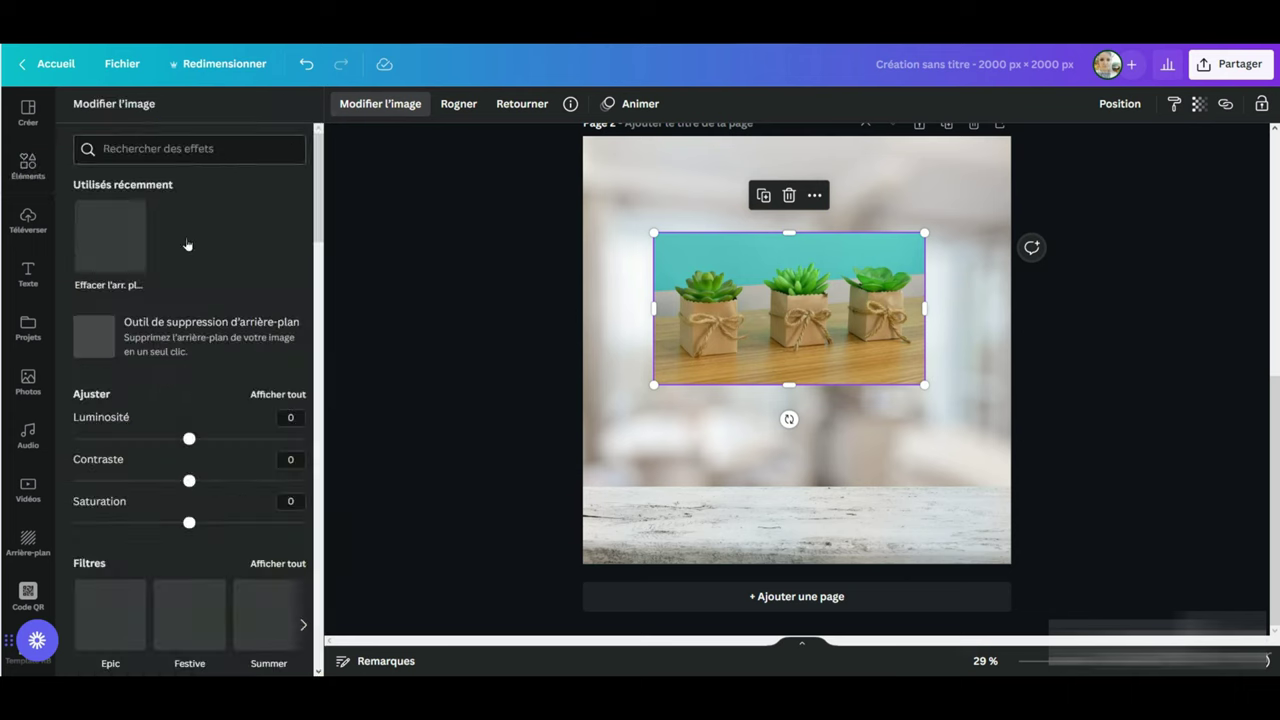
left_click(110, 232)
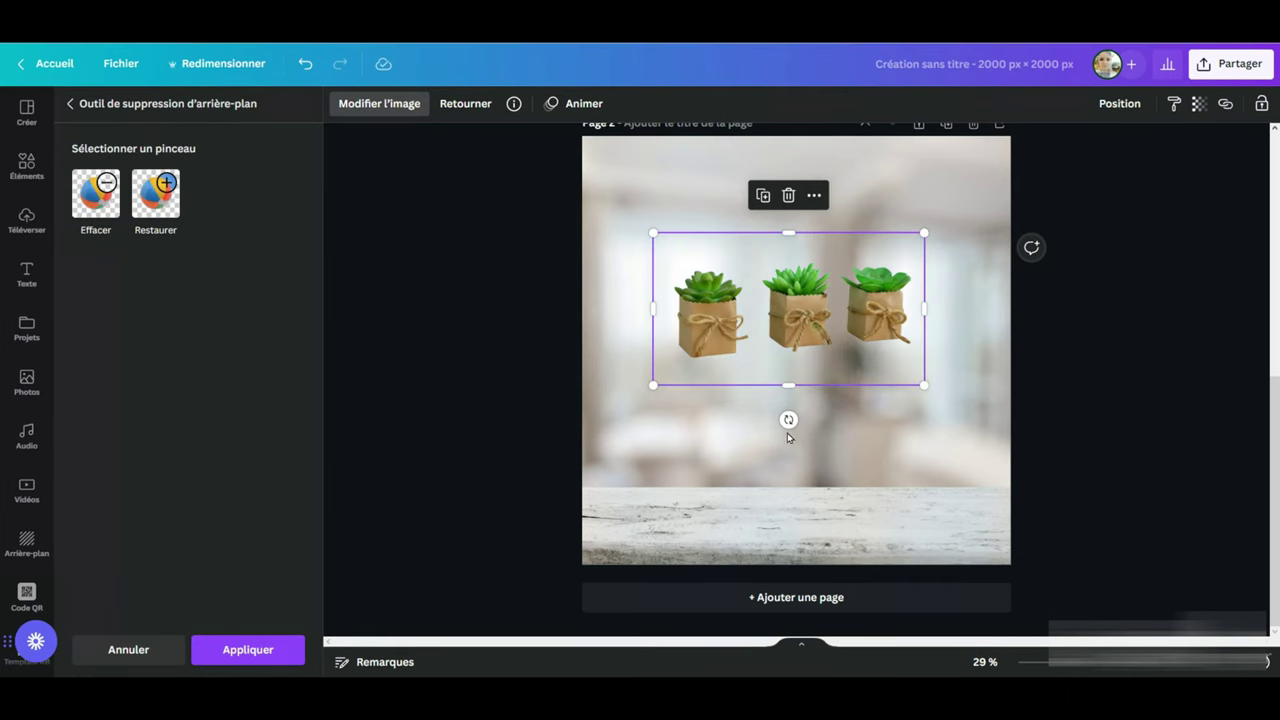
left_click_drag(875, 254, 783, 320)
left_click(265, 650)
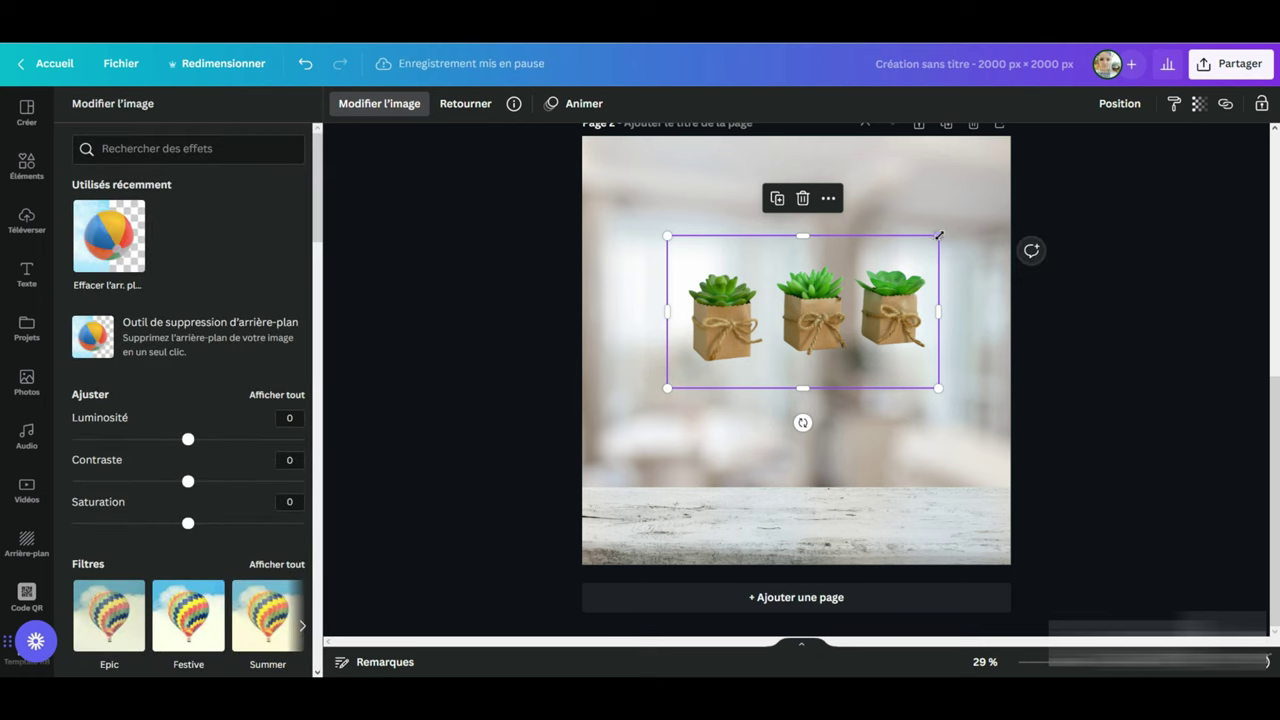
Step: Enlarge the succulents cutout and place it so the pots stand on the white wooden tabletop of the background
left_click_drag(938, 236, 1008, 196)
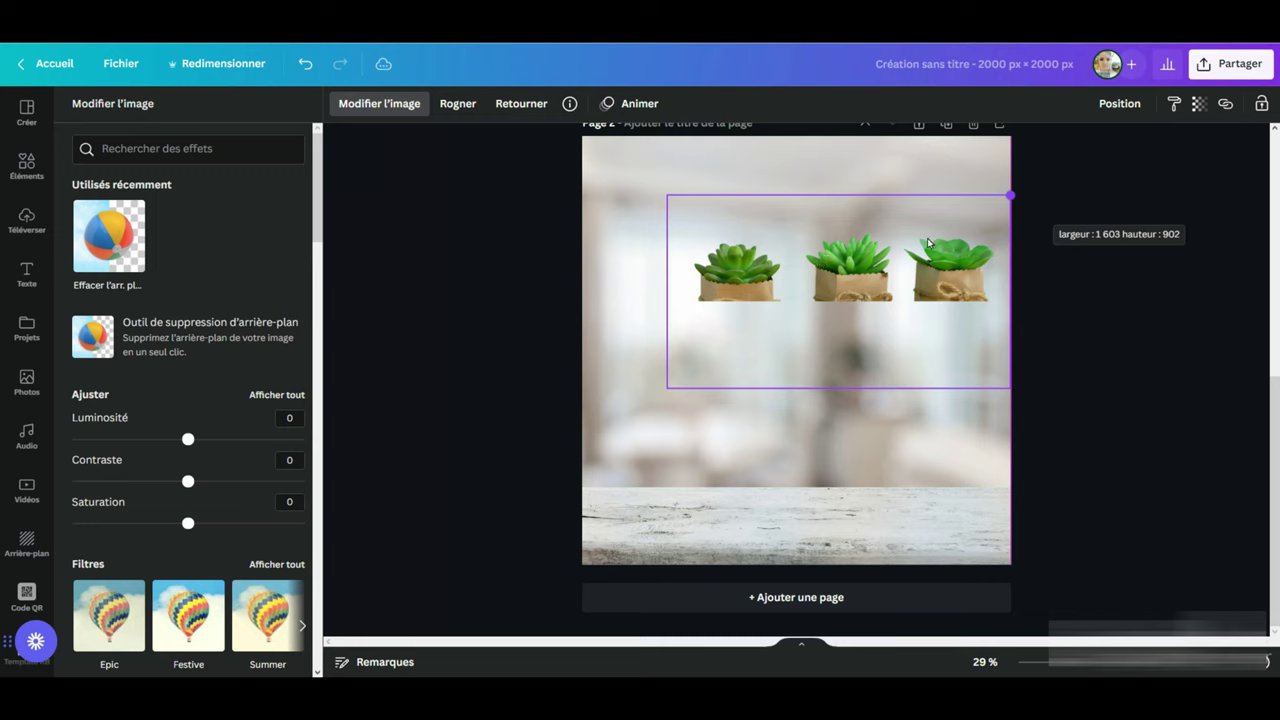
left_click_drag(927, 238, 938, 236)
left_click_drag(805, 326, 769, 501)
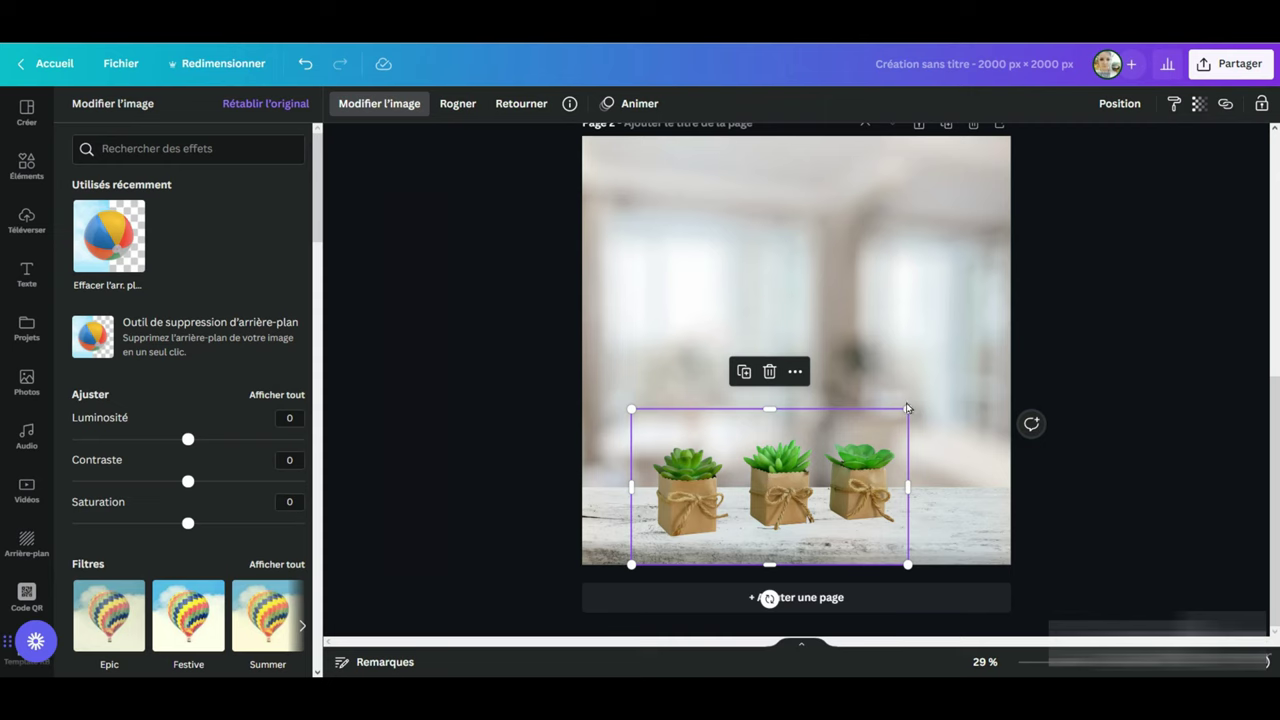
left_click_drag(913, 410, 963, 377)
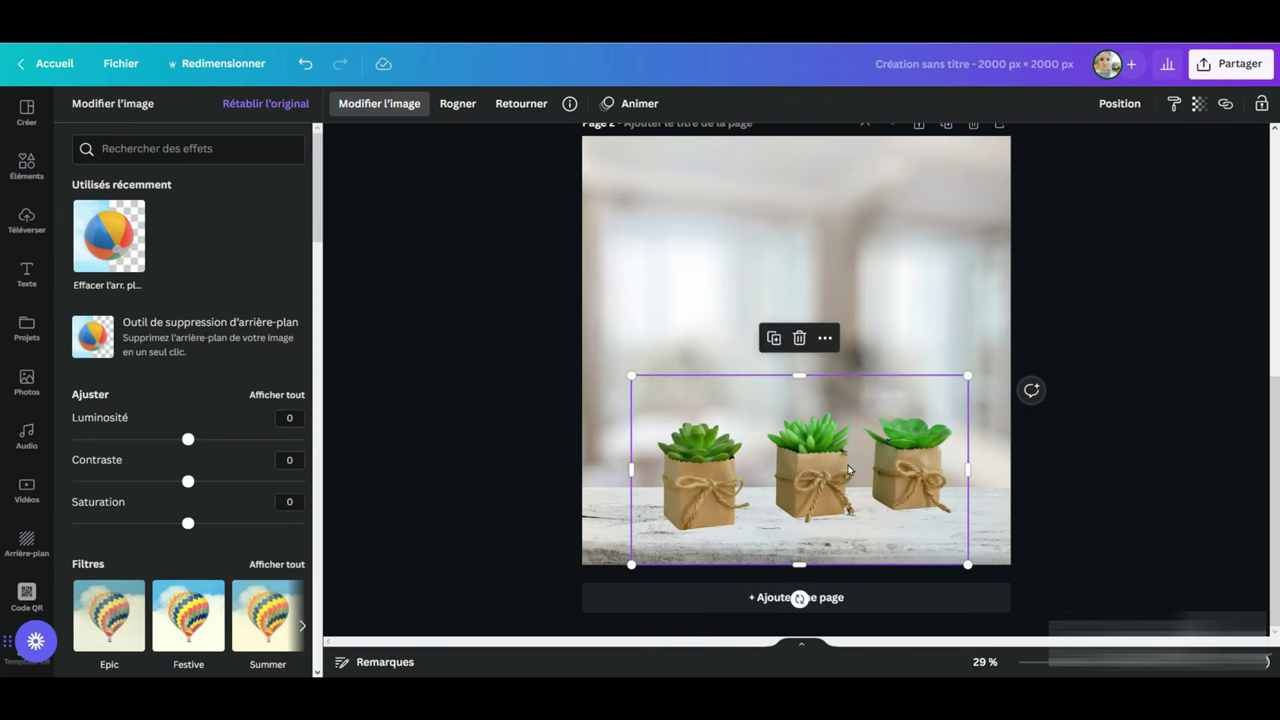
left_click_drag(843, 464, 841, 478)
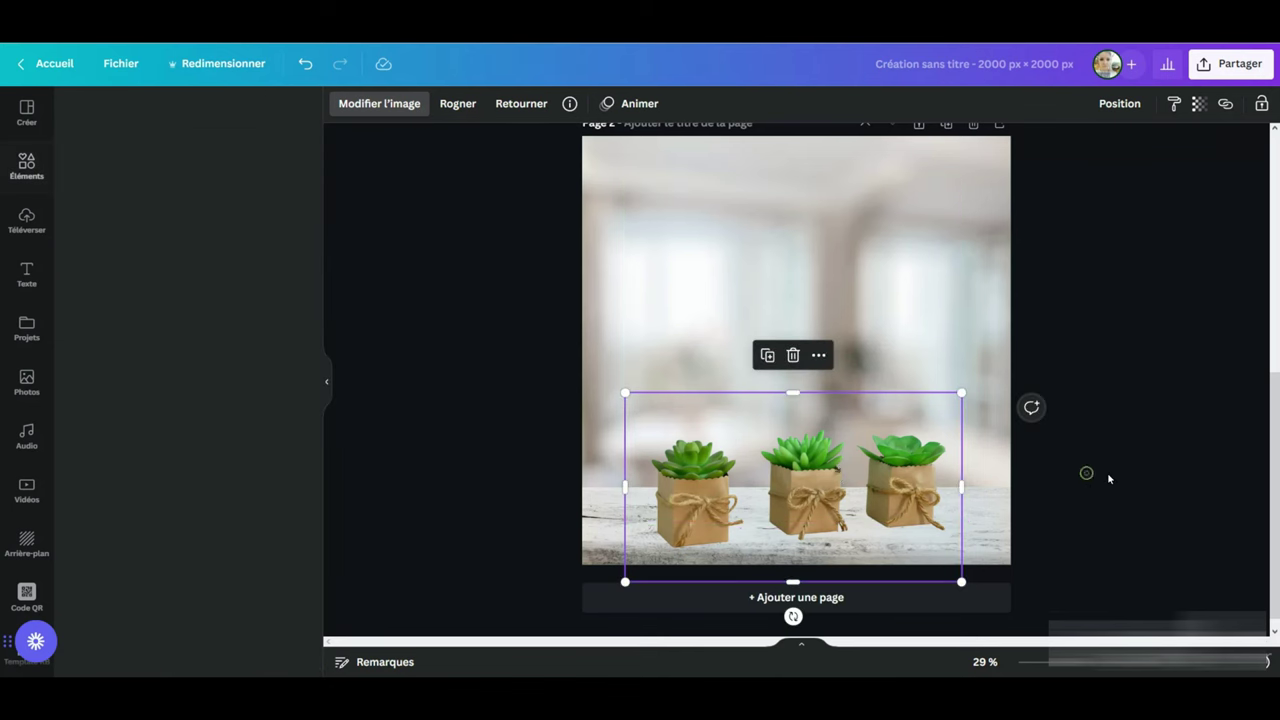
left_click(1107, 485)
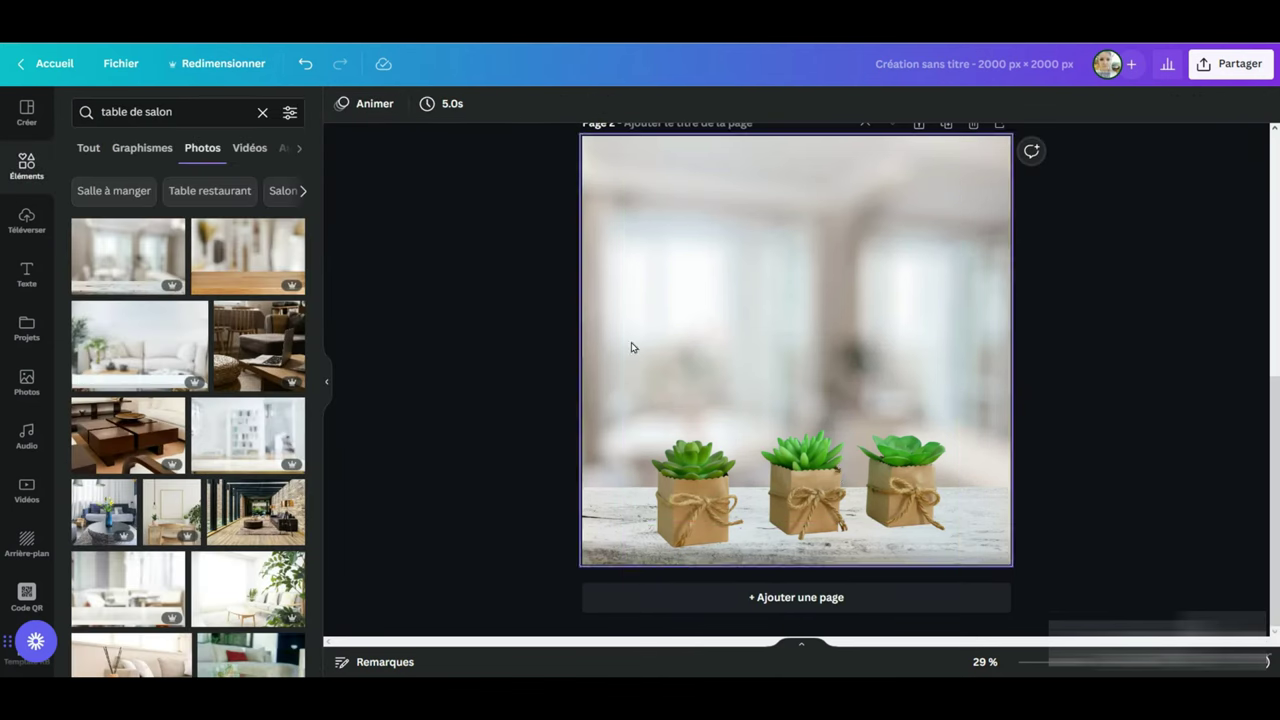
left_click(659, 422)
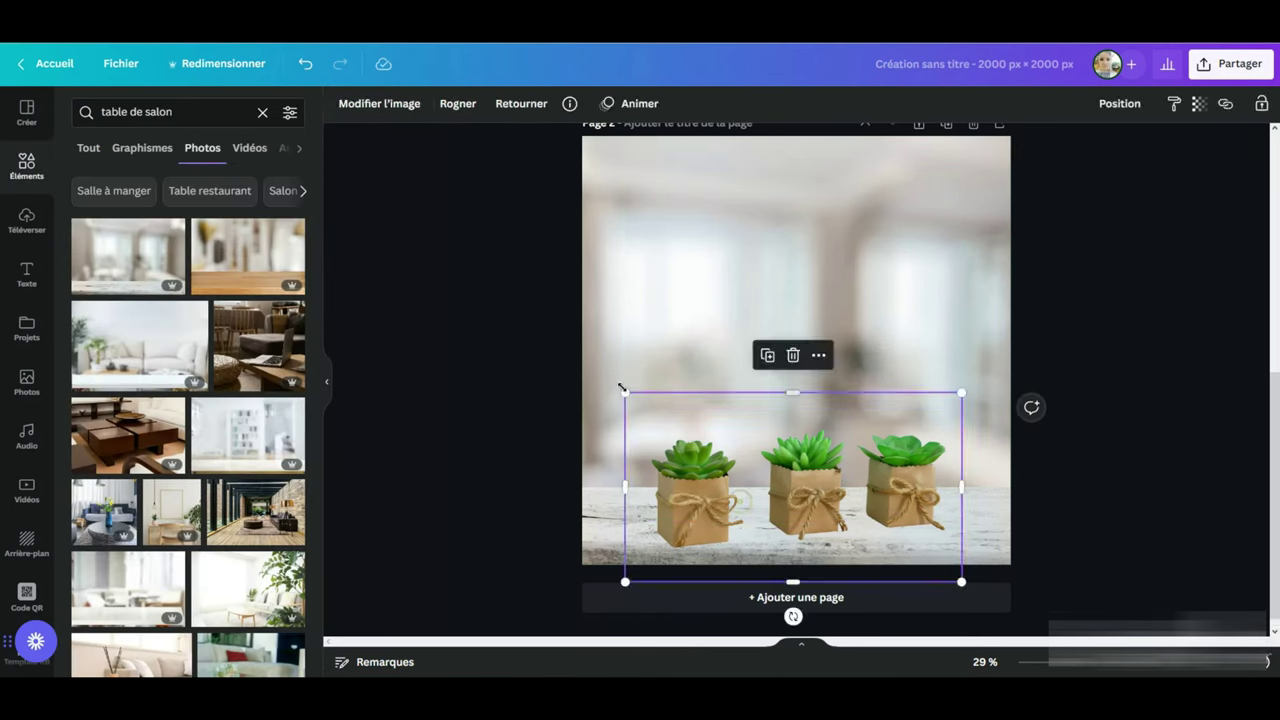
double_click(667, 270)
right_click(760, 300)
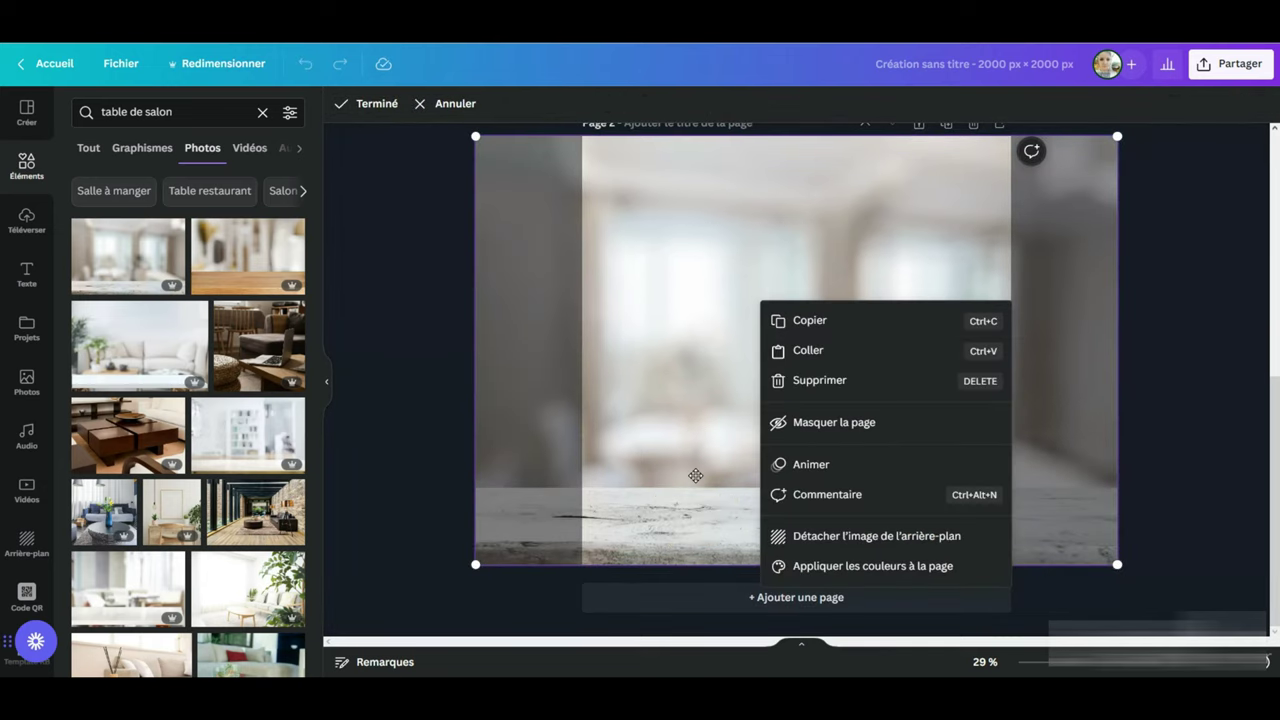
left_click(758, 380)
left_click(1184, 406)
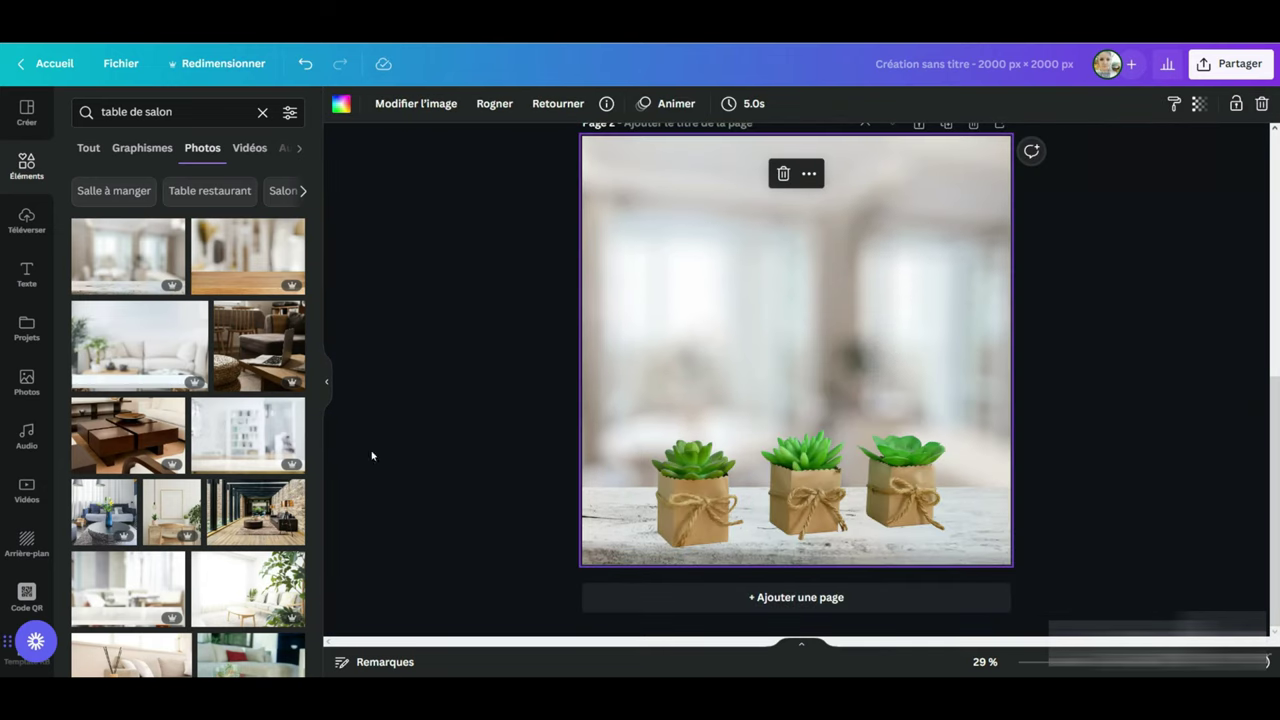
Step: Enlarge the succulents cutout to about the full page width, keeping the pots on the tabletop
left_click(626, 394)
left_click_drag(624, 392, 582, 369)
left_click_drag(969, 369, 934, 380)
left_click(1139, 390)
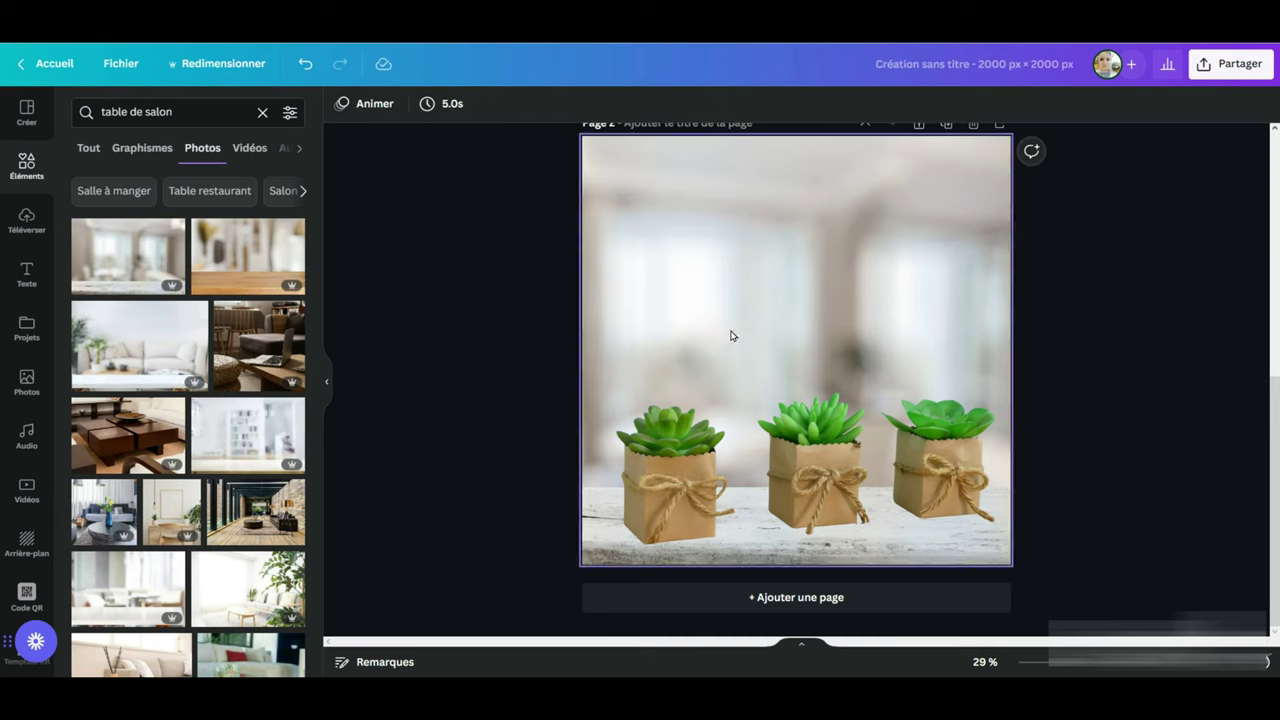
Step: Search the elements for "ombre" and show all matching graphics
left_click(668, 214)
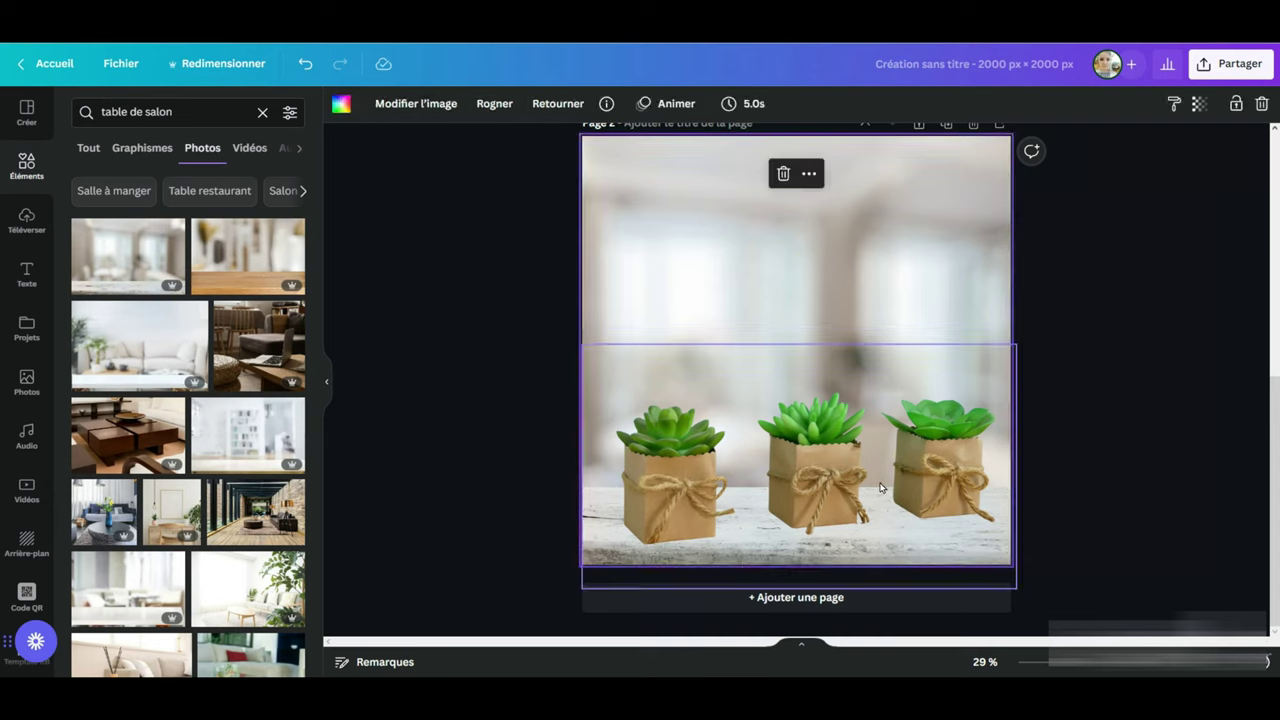
left_click(262, 112)
type("o")
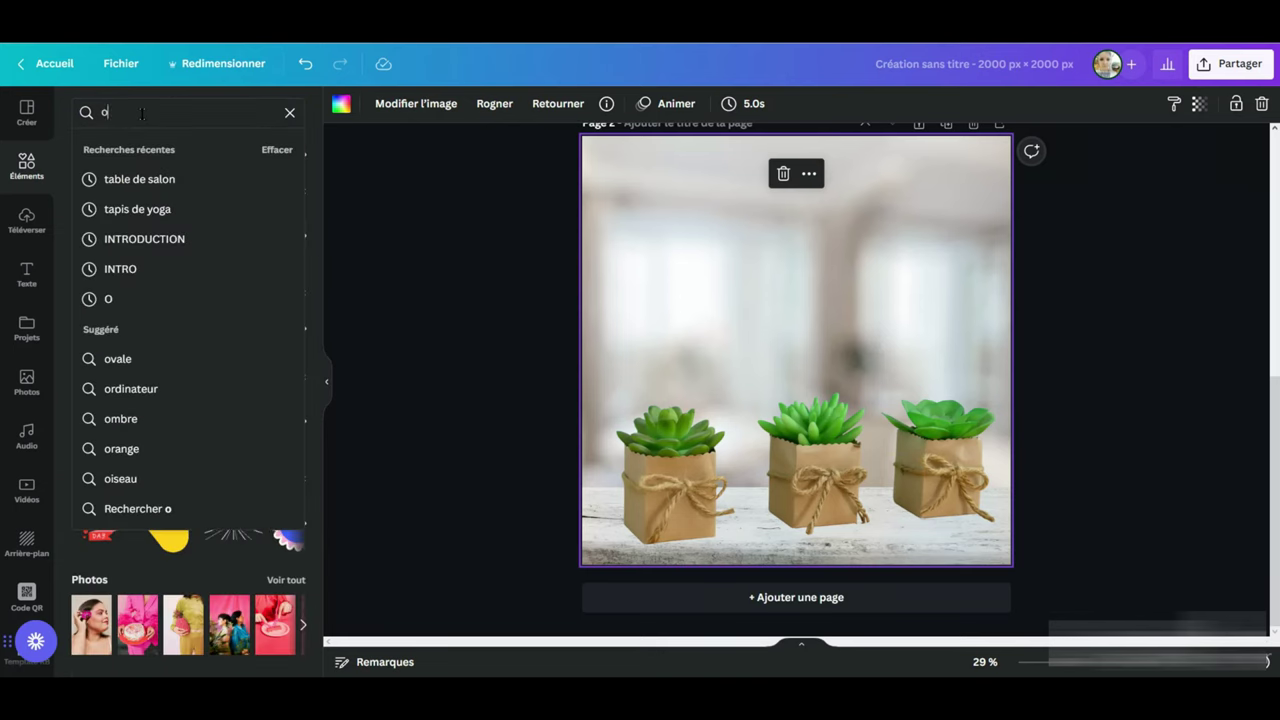
type("mbre")
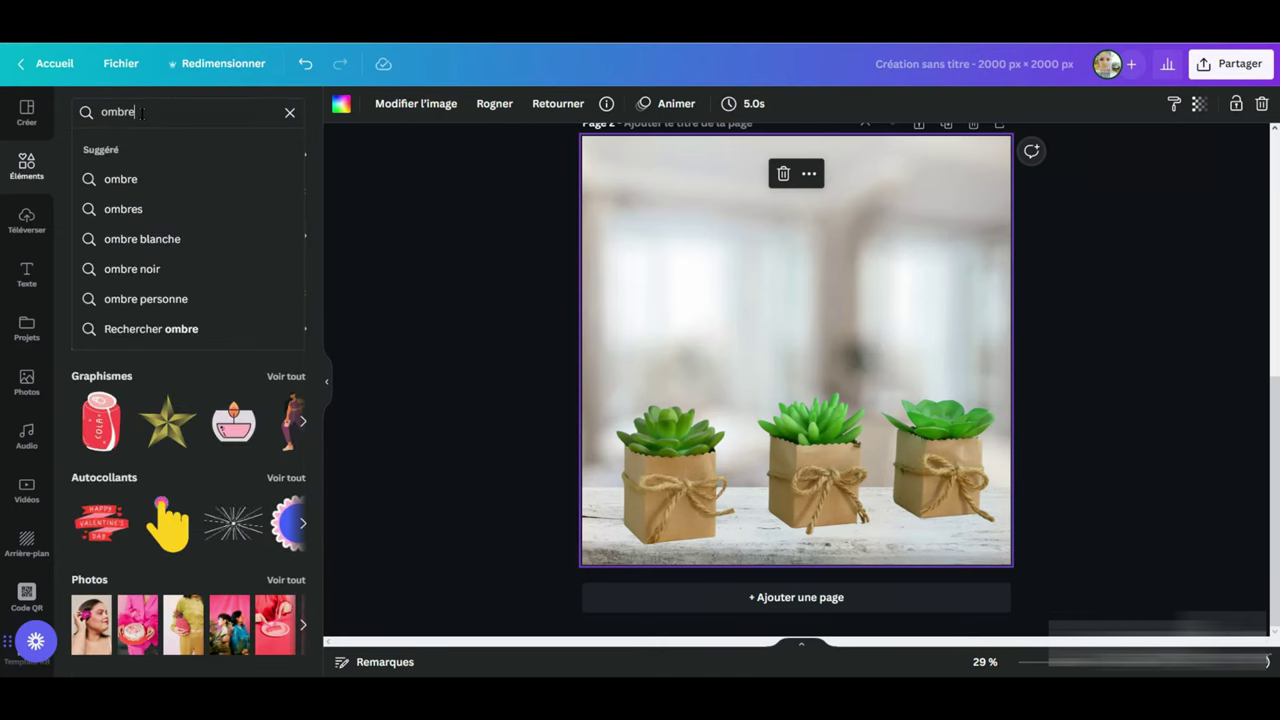
key("Return")
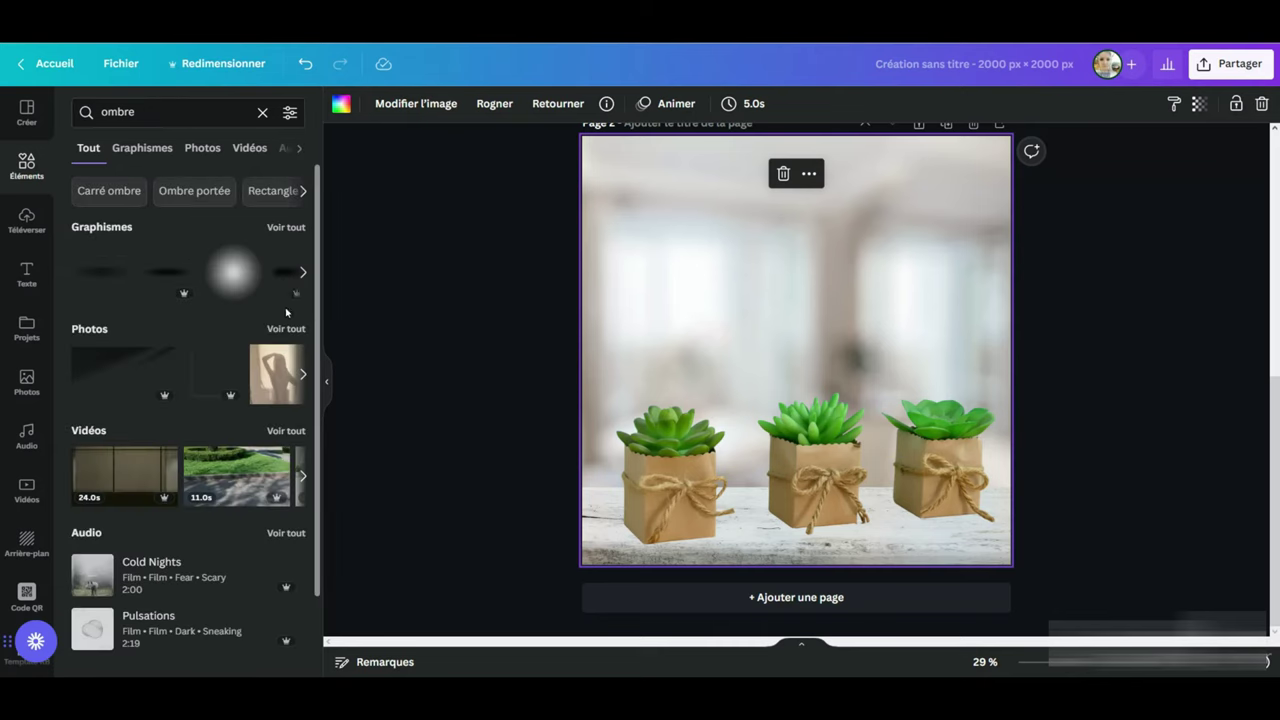
left_click(284, 227)
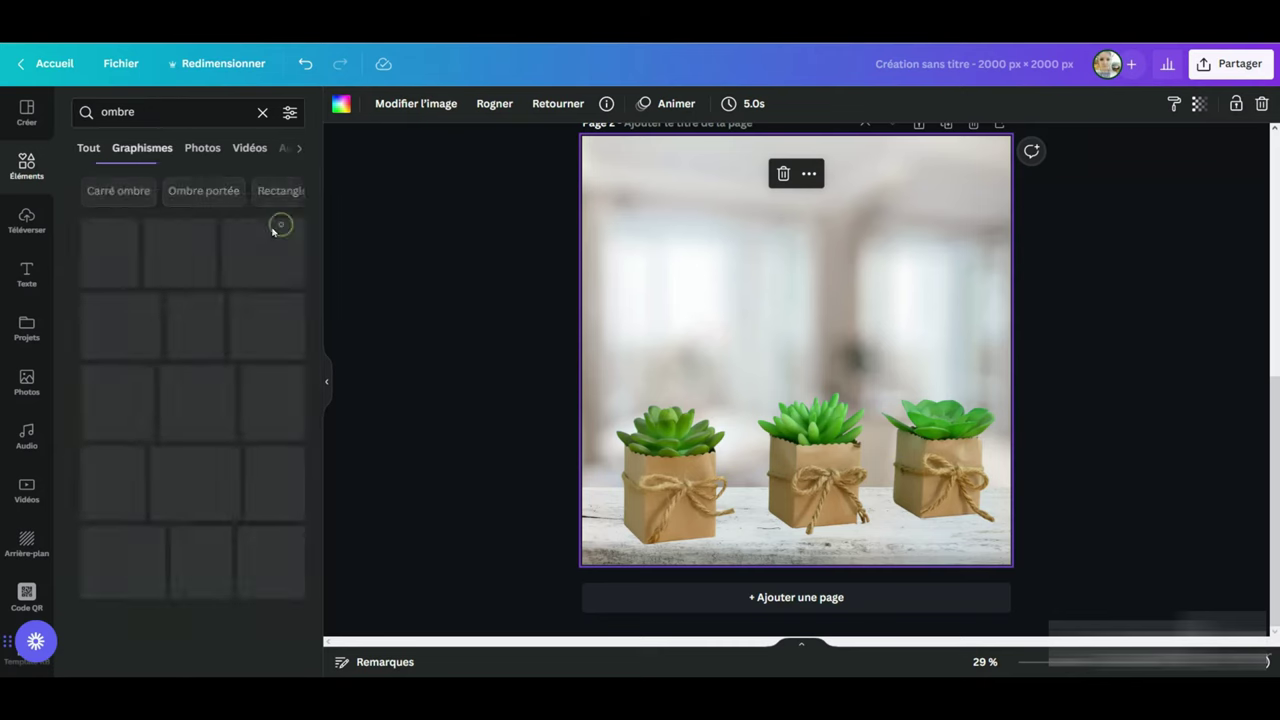
Step: Add a soft oval shadow graphic, shrink it and tilt it slightly under the base of the rightmost pot
left_click_drag(270, 338, 700, 250)
left_click_drag(645, 204, 953, 517)
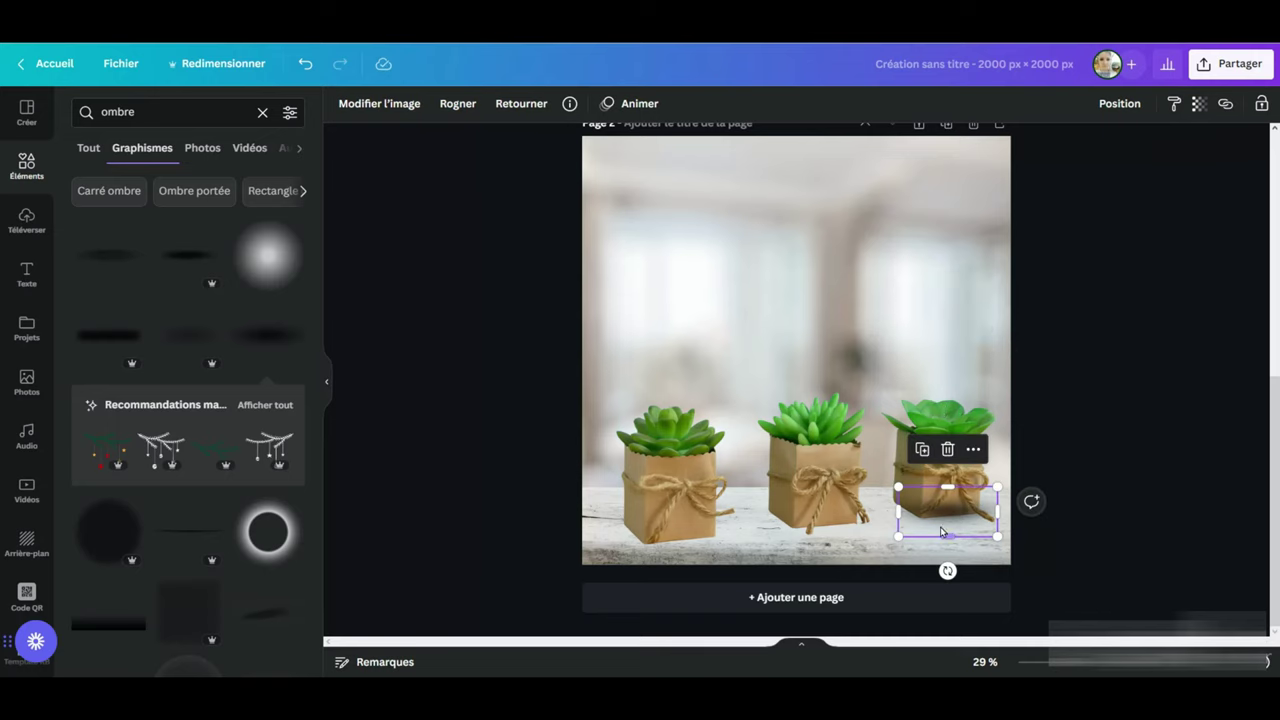
left_click_drag(947, 571, 947, 530)
left_click_drag(990, 486, 950, 517)
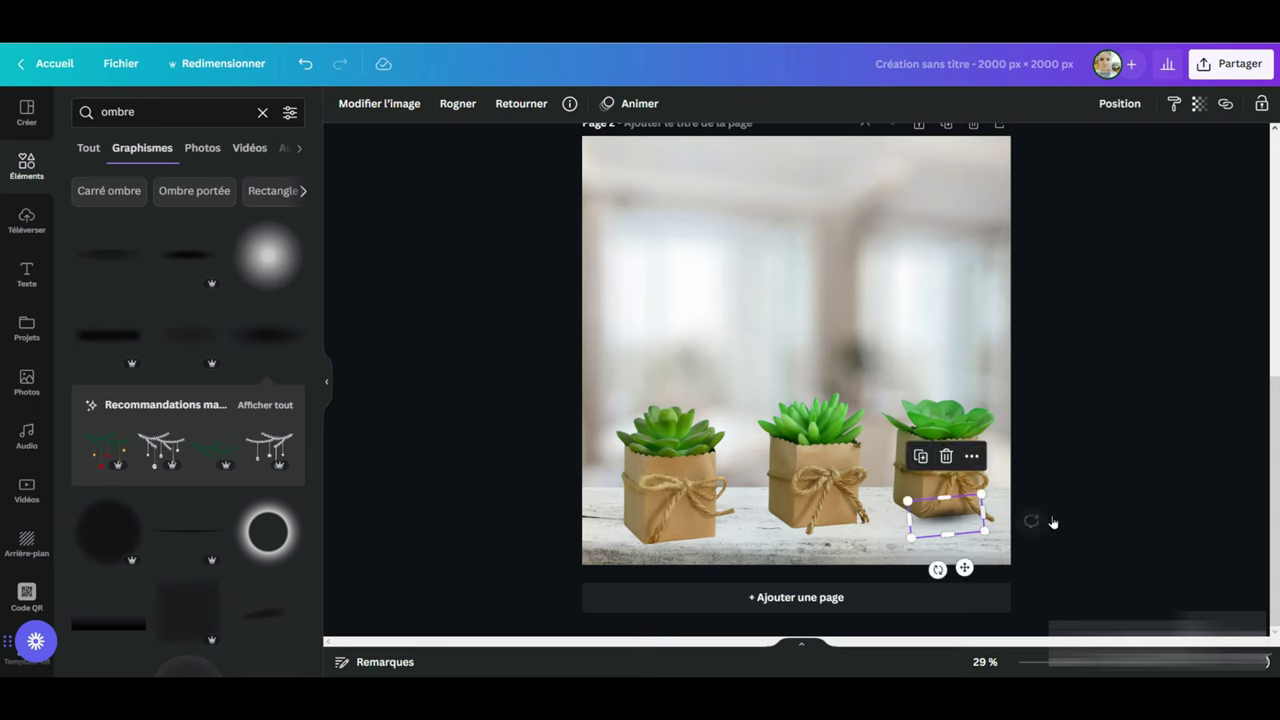
Step: Send the shadow behind the rightmost pot by putting it at the back, and deselect it
right_click(950, 517)
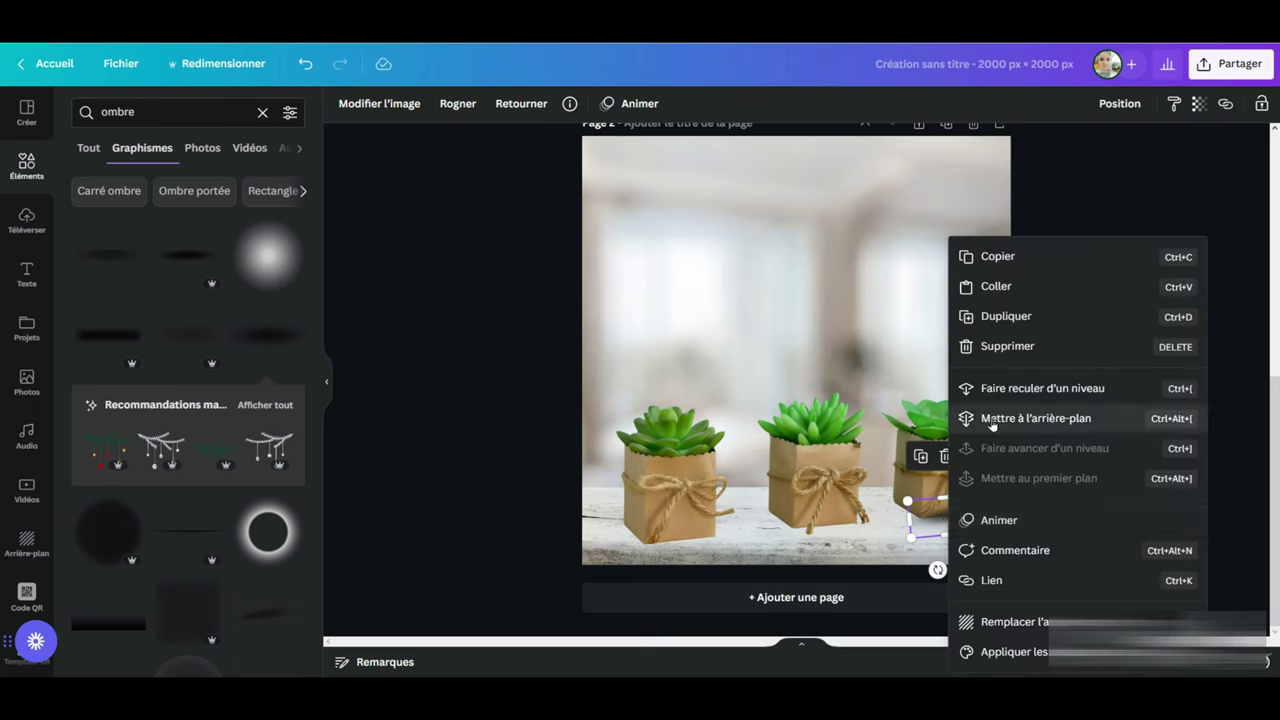
left_click(1080, 424)
left_click(1104, 492)
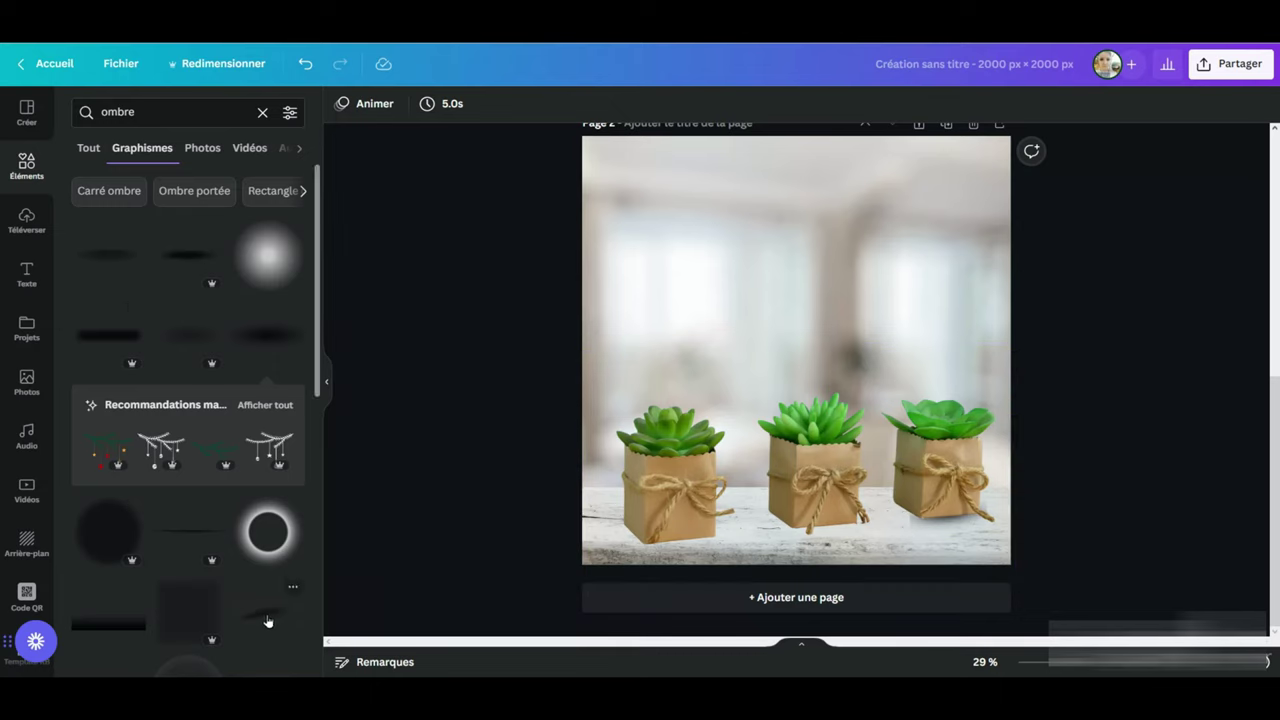
left_click(177, 263)
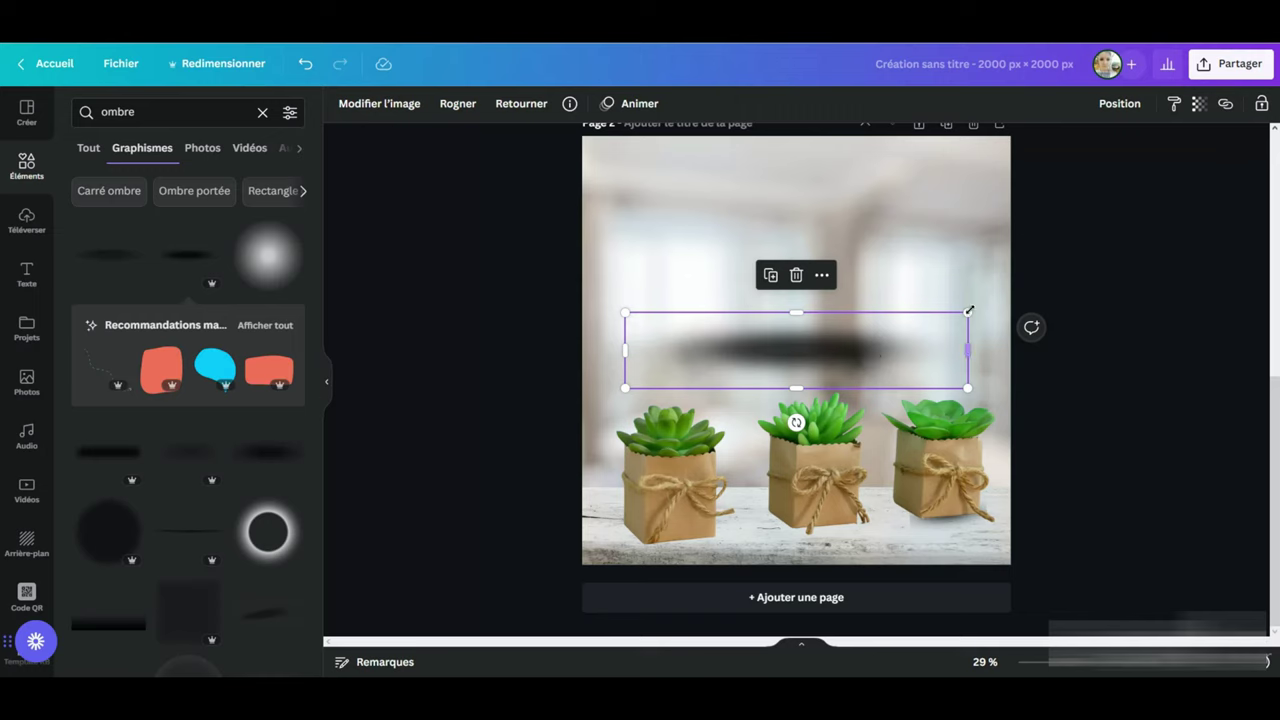
left_click(268, 455)
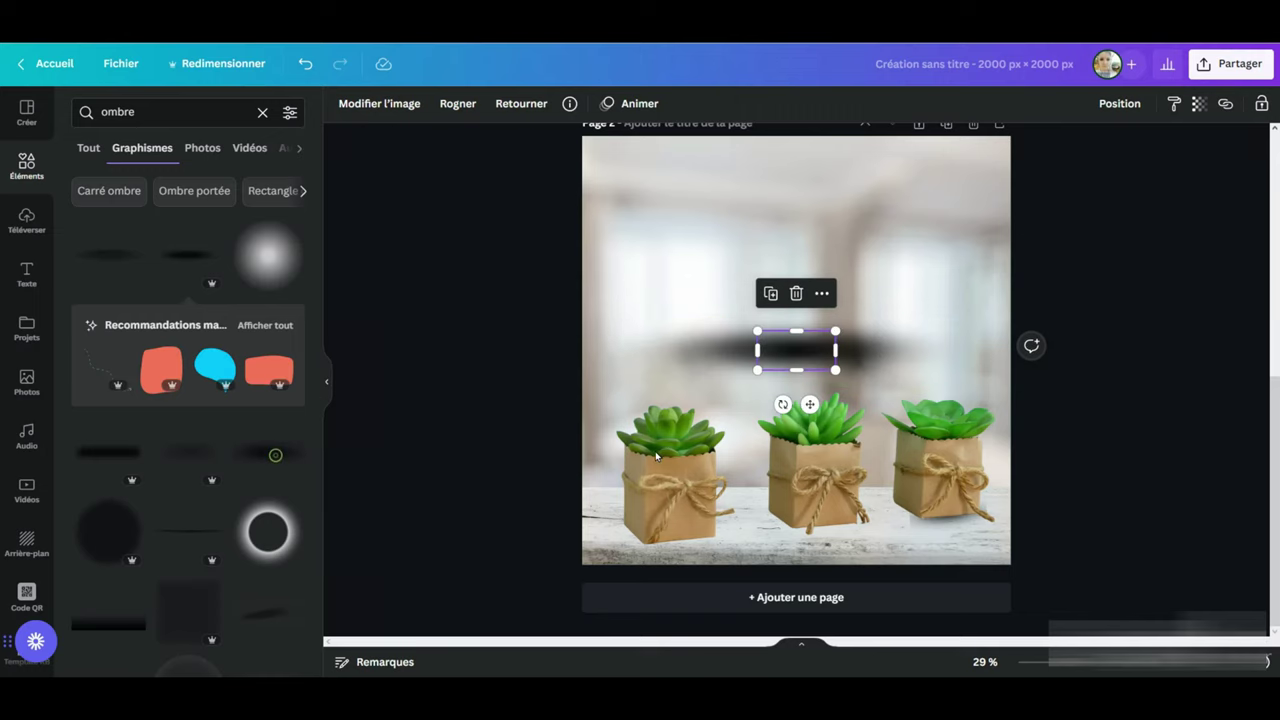
left_click_drag(790, 340, 787, 187)
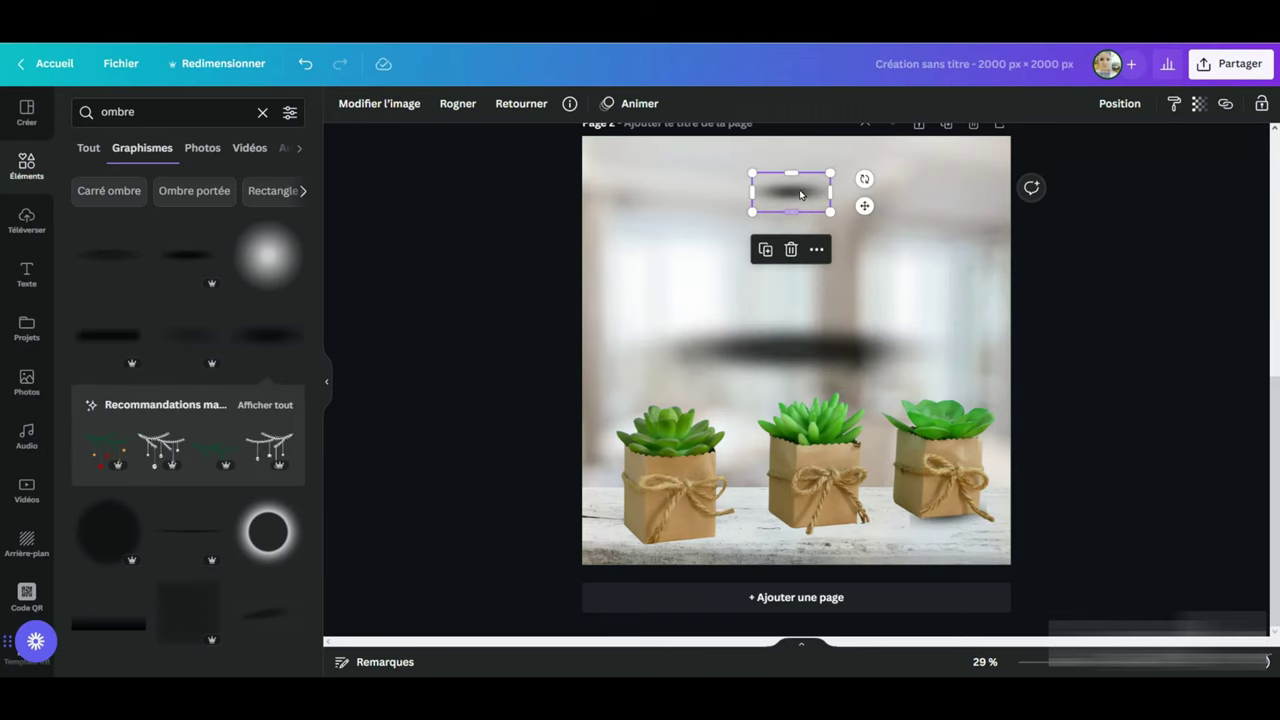
left_click(791, 249)
left_click(780, 346)
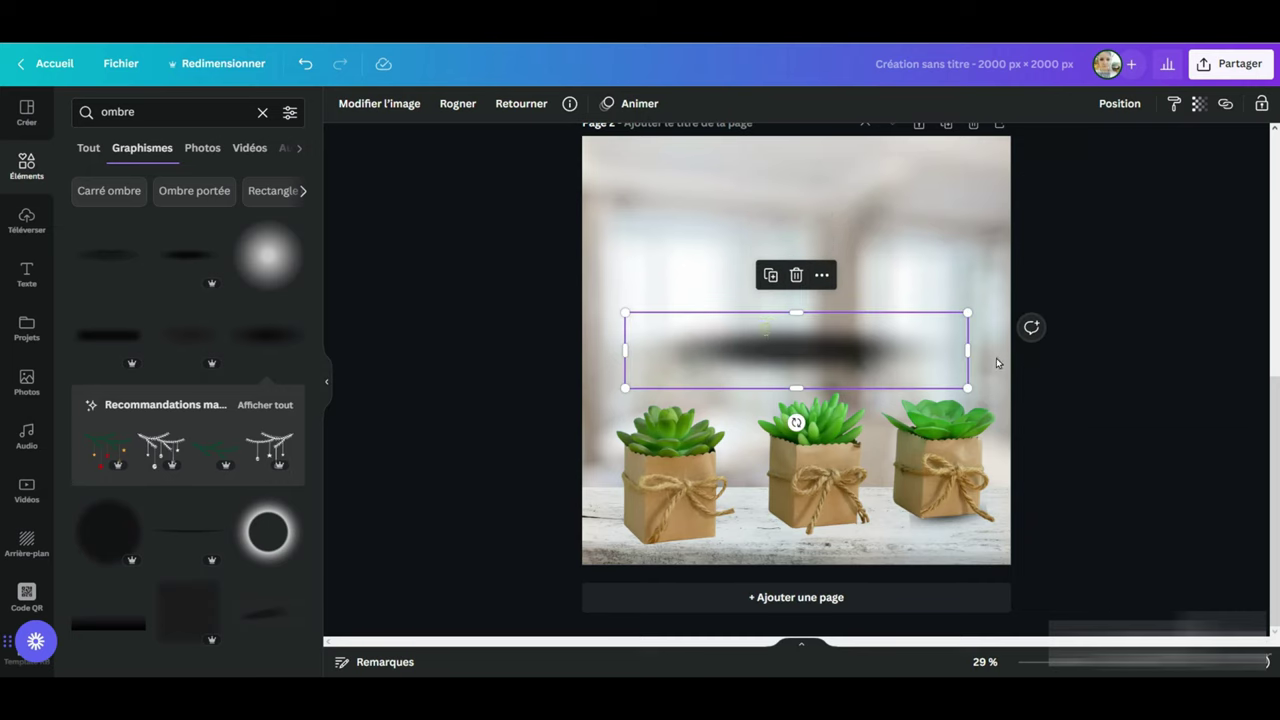
key("Delete")
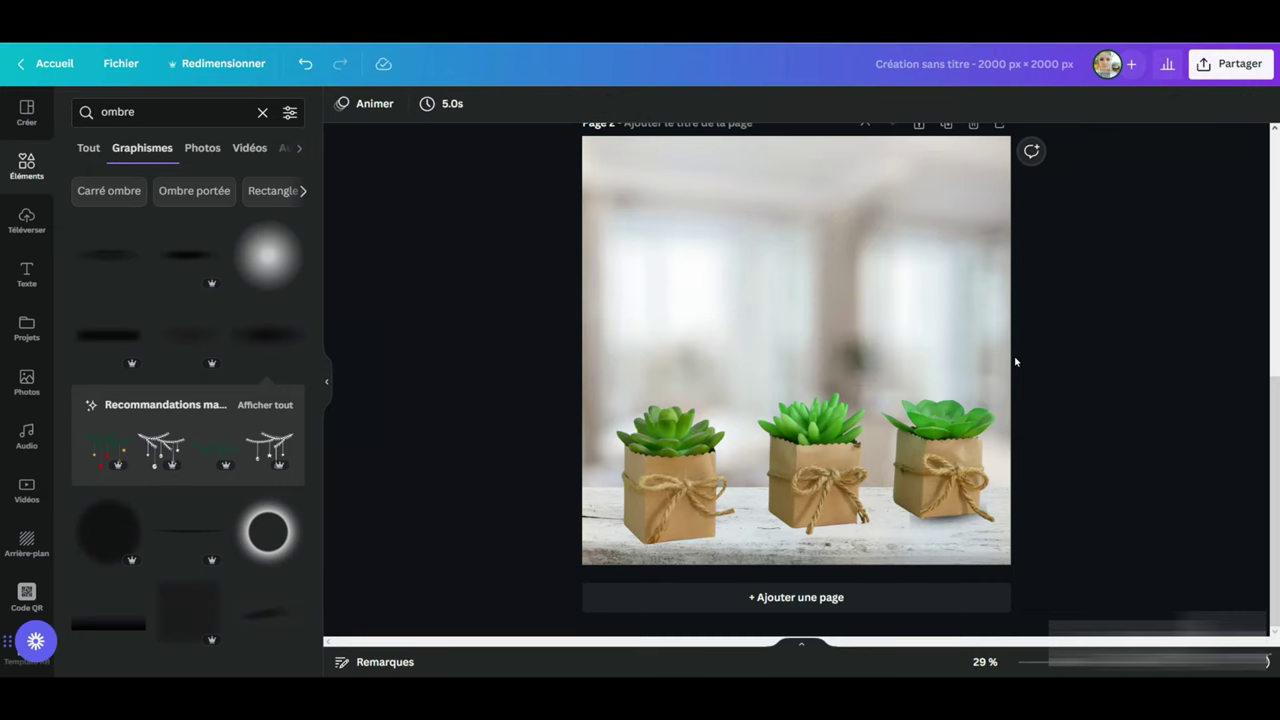
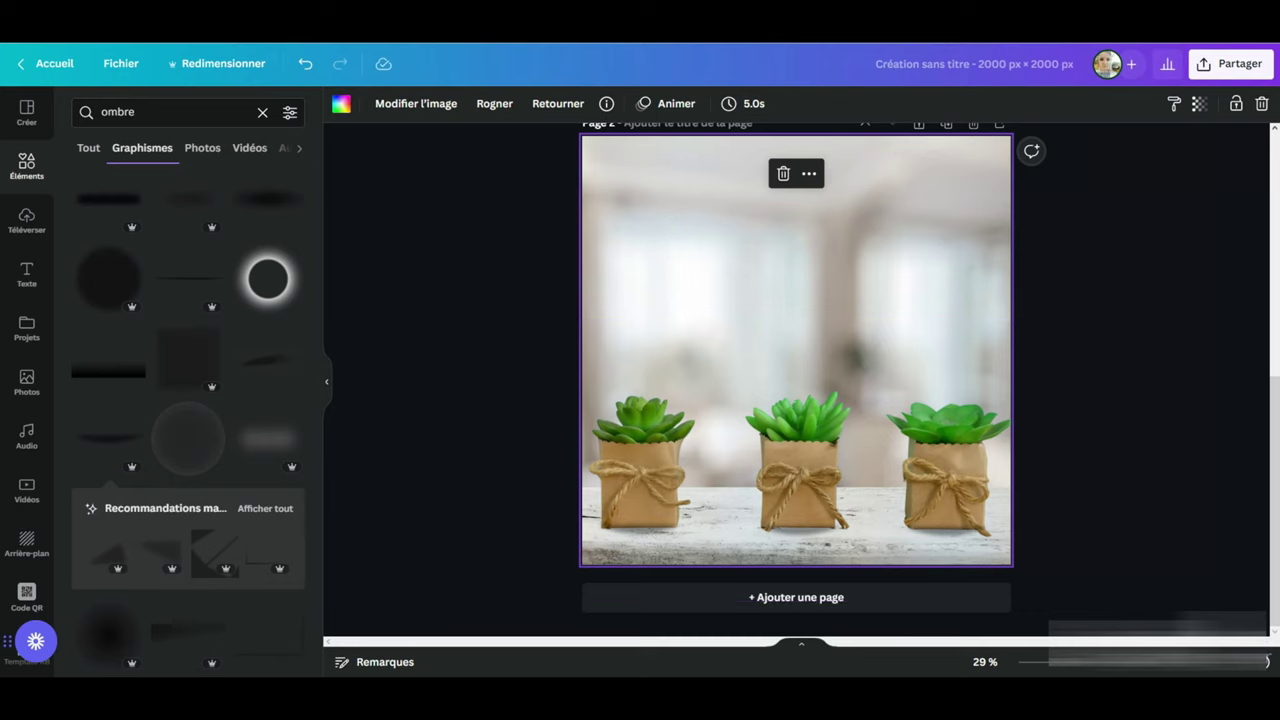
Step: Add a circle shape, shrink it to a small bullet dot and place it near the page's upper-left corner
left_click(24, 172)
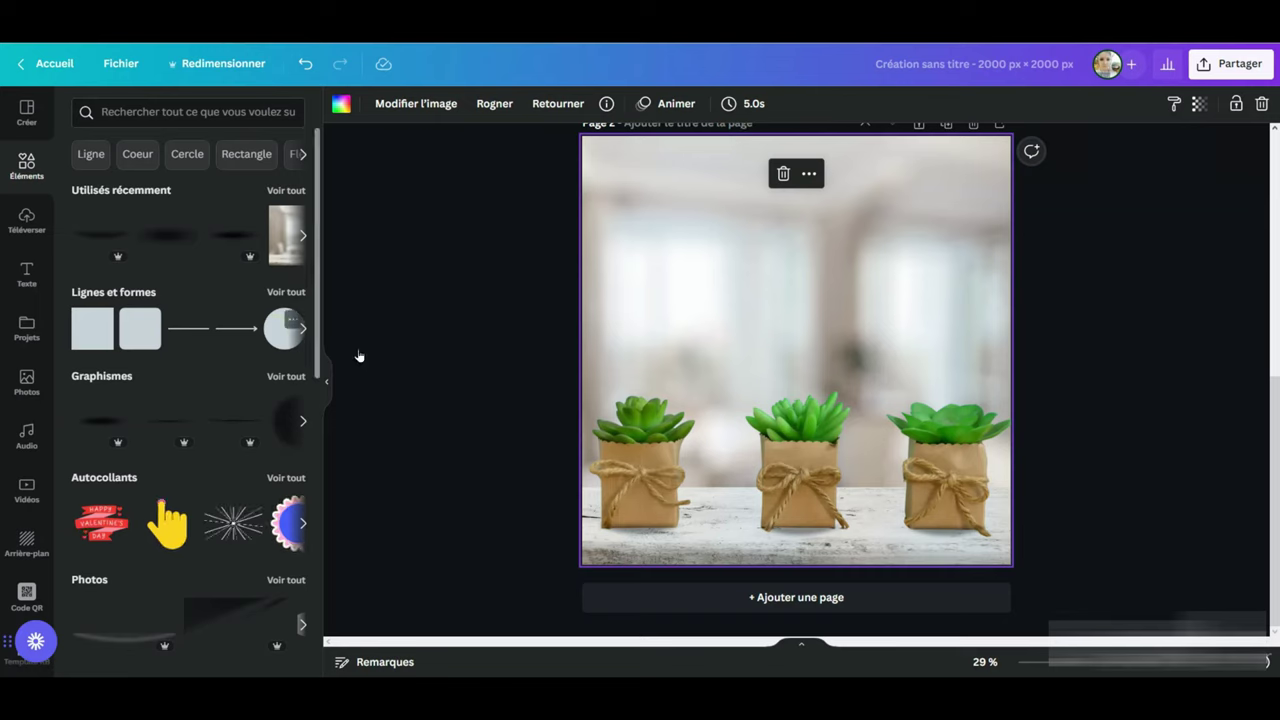
left_click(276, 330)
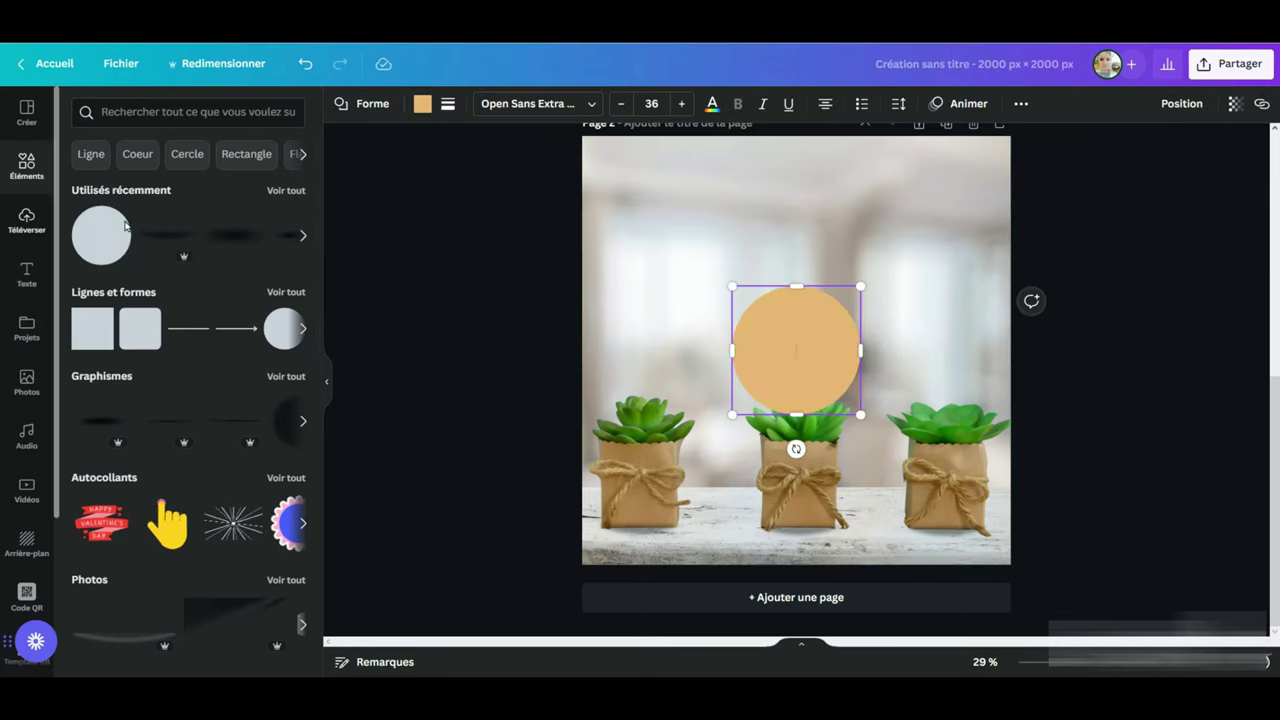
left_click_drag(860, 287, 632, 170)
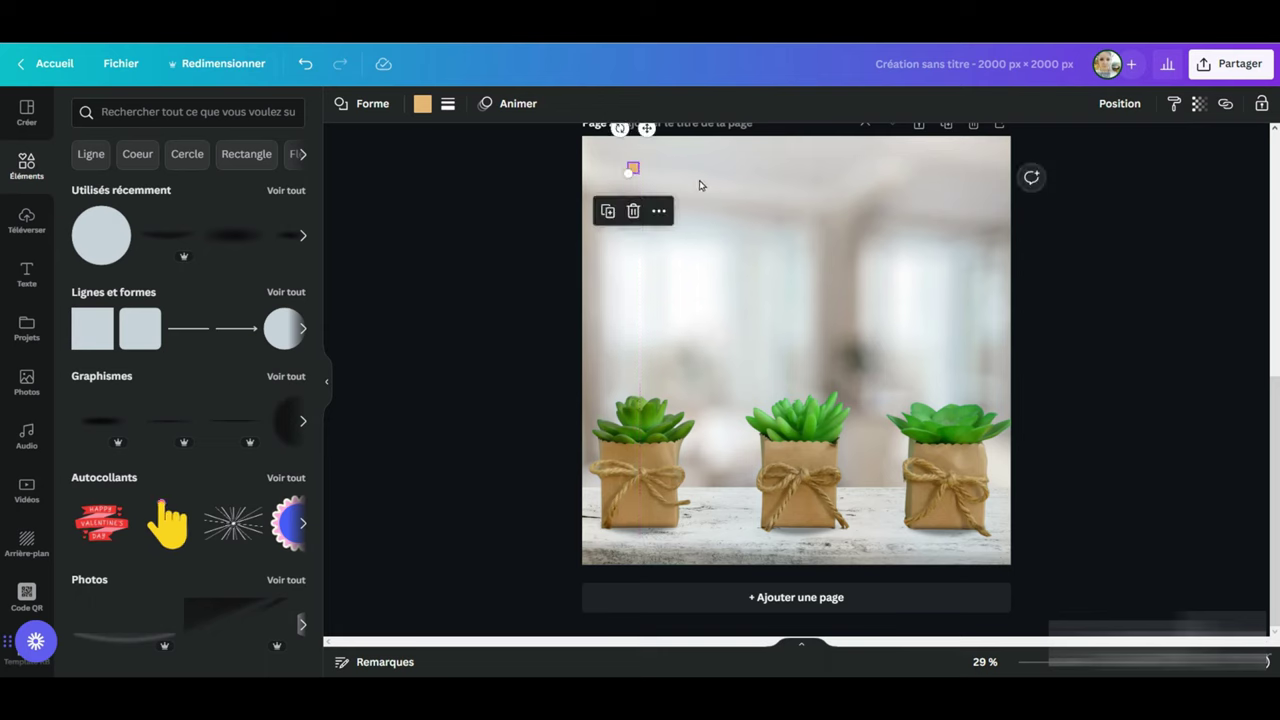
Step: Duplicate the small dot three times to form a vertical column of four bullets
left_click(632, 170)
left_click(632, 170)
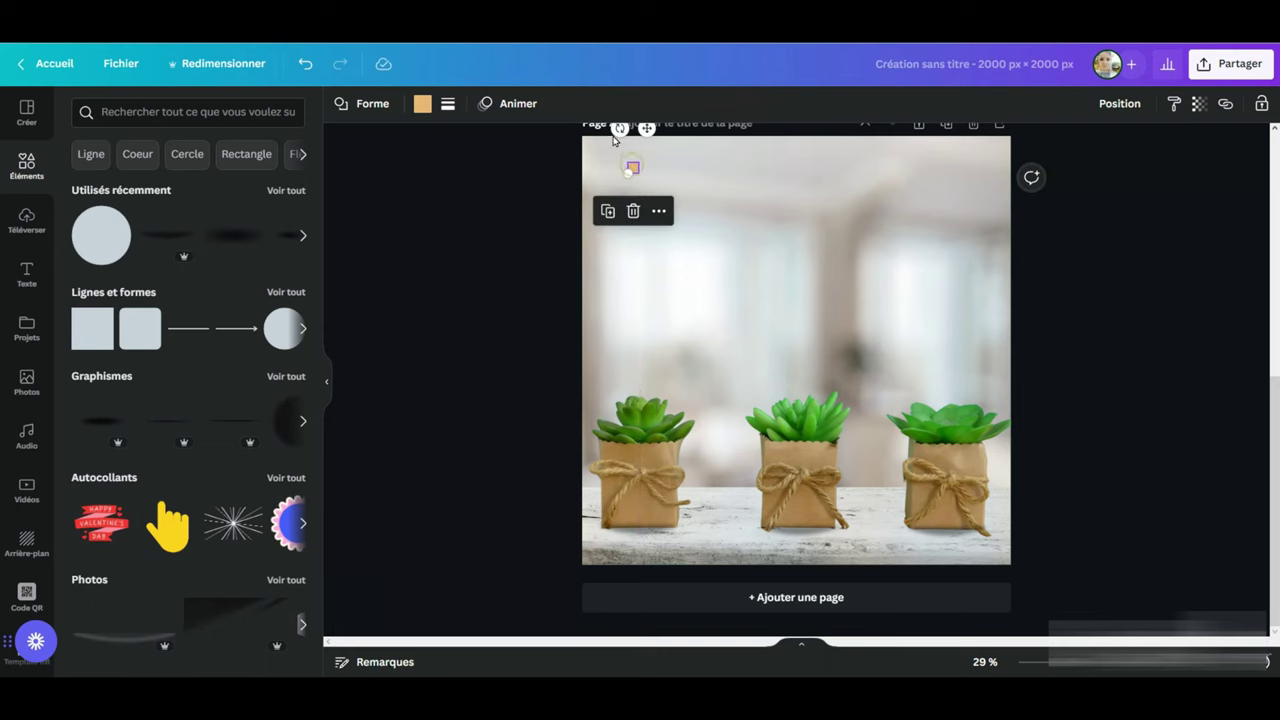
left_click(613, 219)
left_click(613, 219)
left_click(613, 219)
left_click(600, 260)
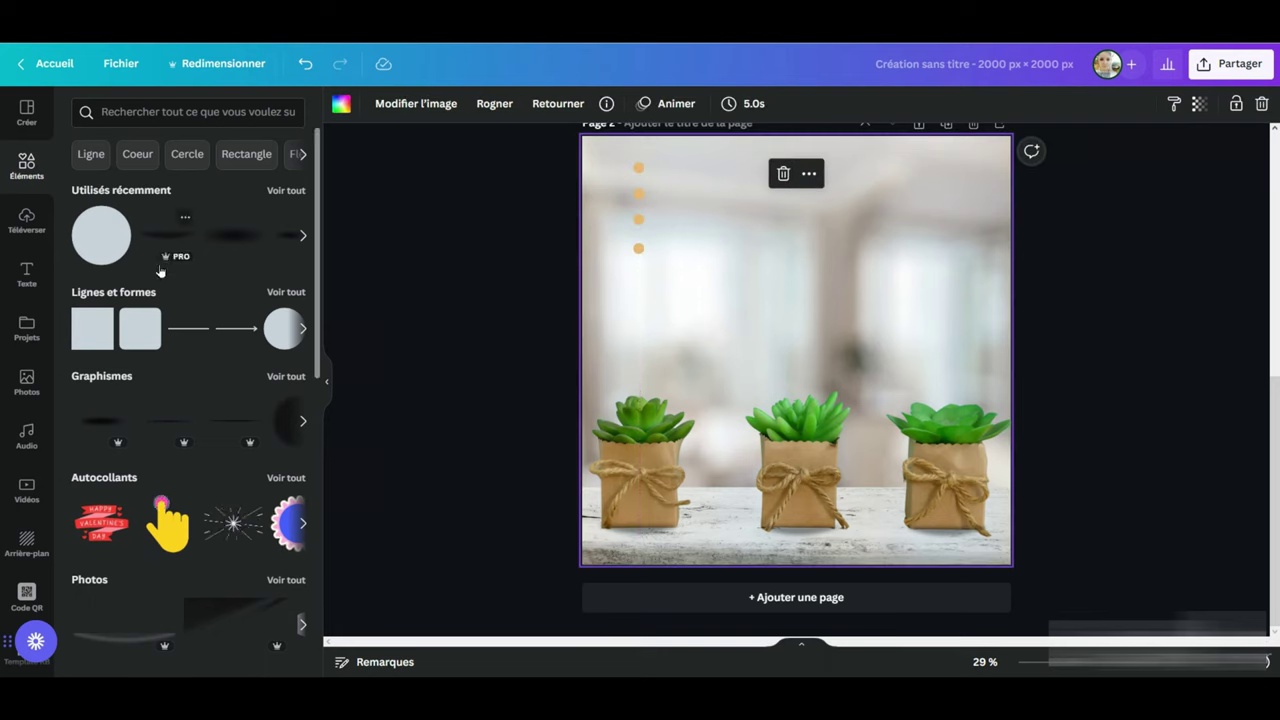
Step: Add the orange curved blob graphic from the magic recommendations to the page
left_click(170, 110)
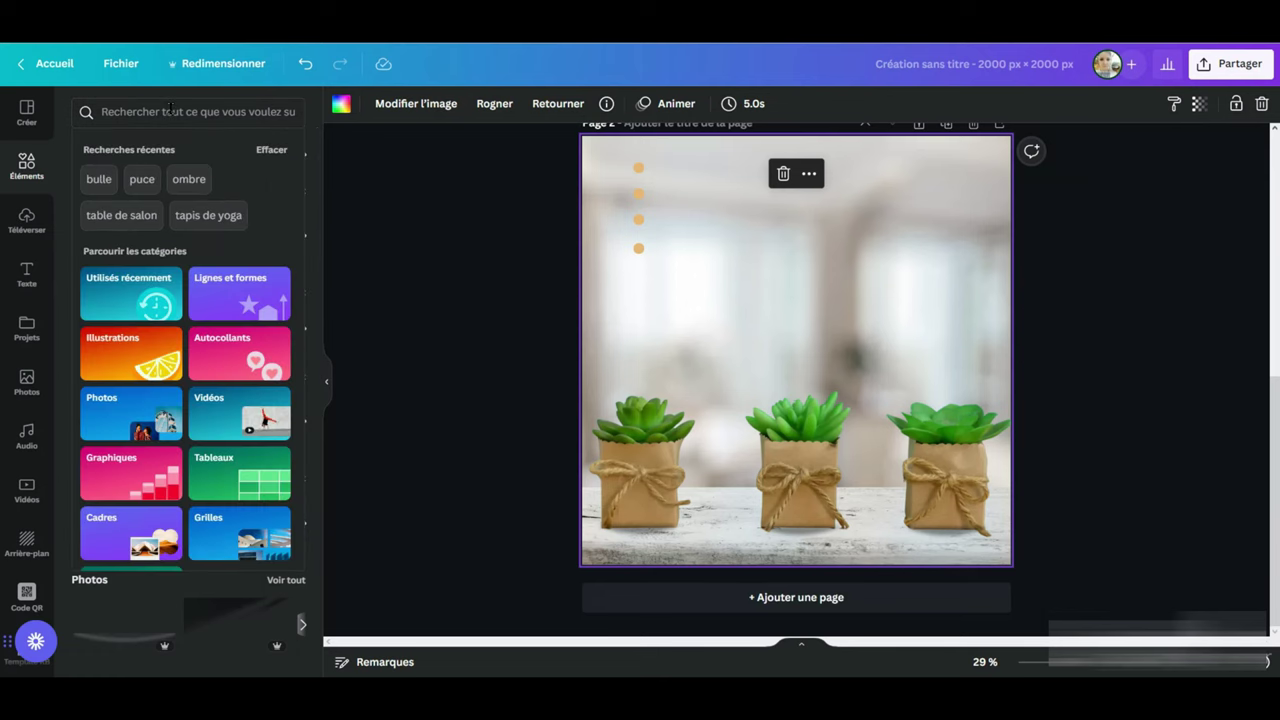
key("Escape")
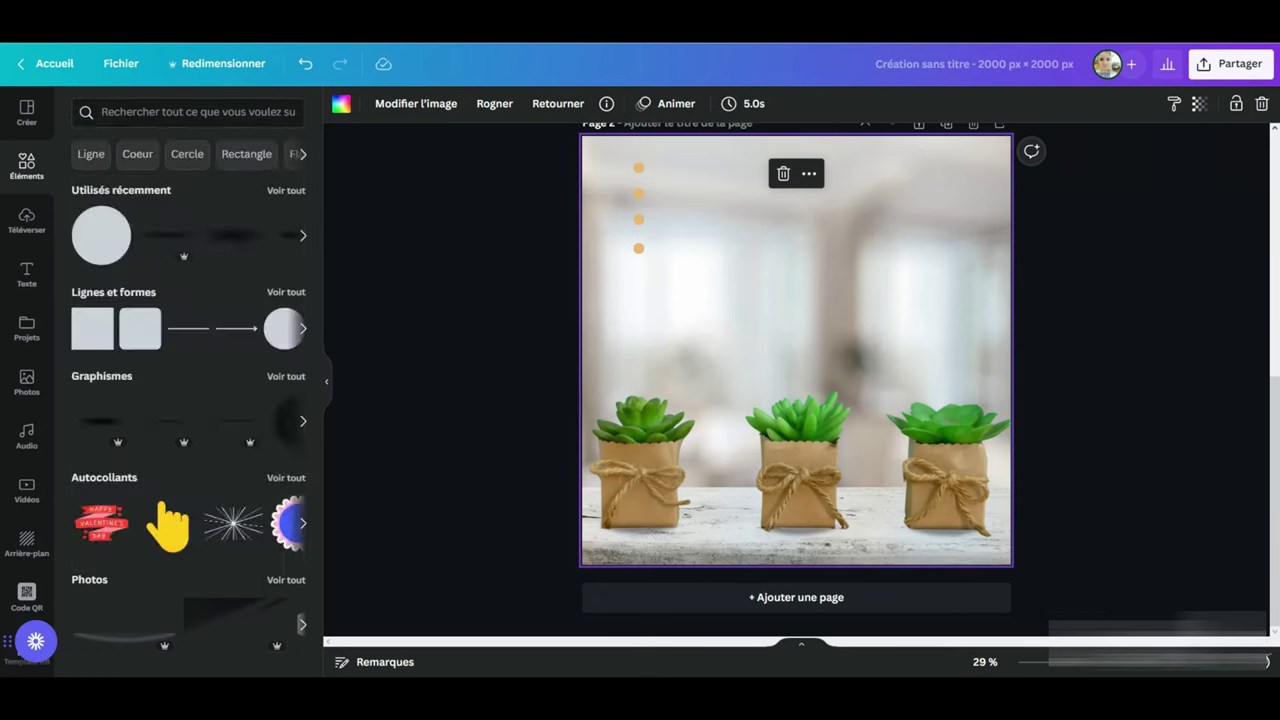
left_click(166, 523)
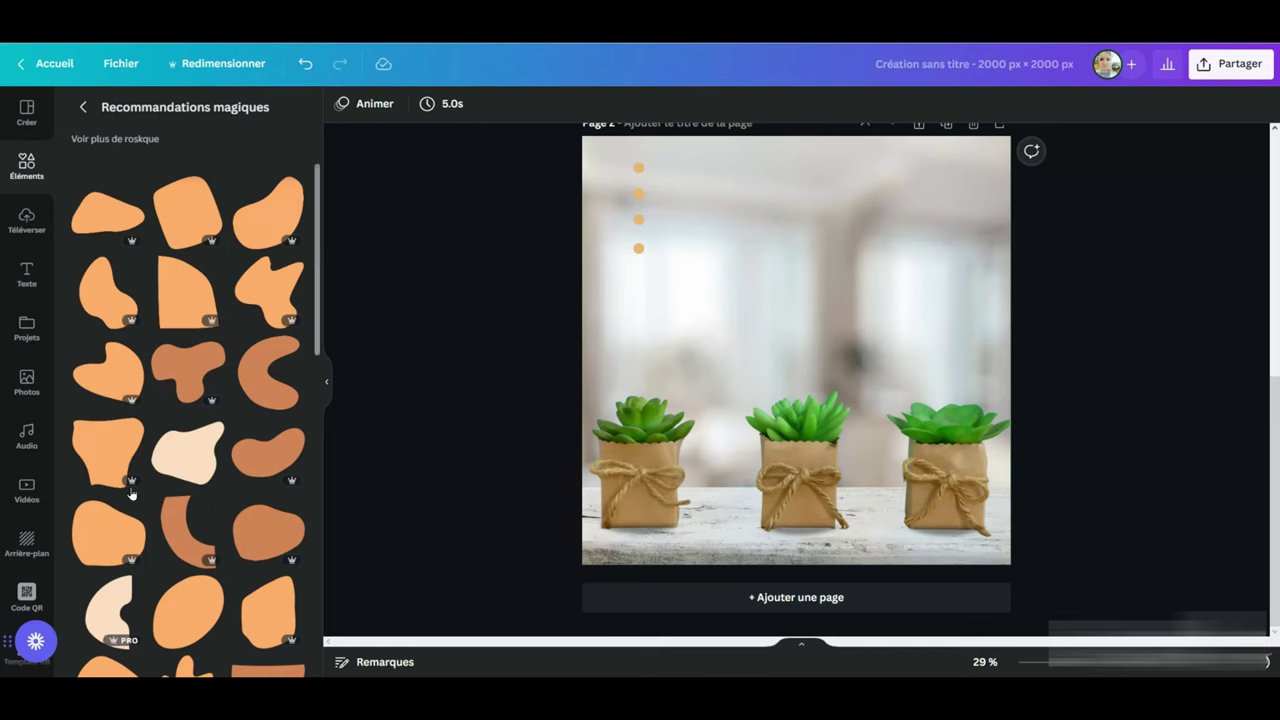
left_click(268, 212)
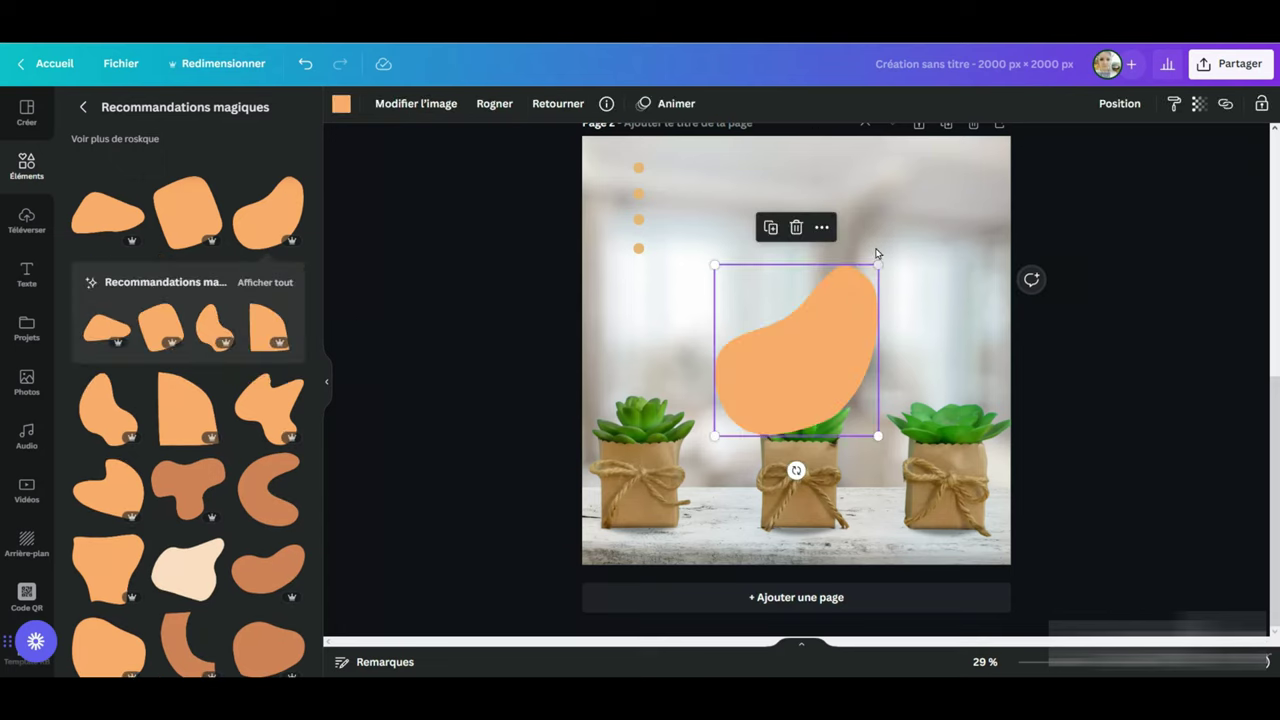
Step: Rotate and enlarge the orange blob to cover the page's upper-left corner, and send it to the back
left_click_drag(795, 470, 811, 237)
left_click_drag(816, 334, 690, 200)
left_click_drag(742, 320, 768, 348)
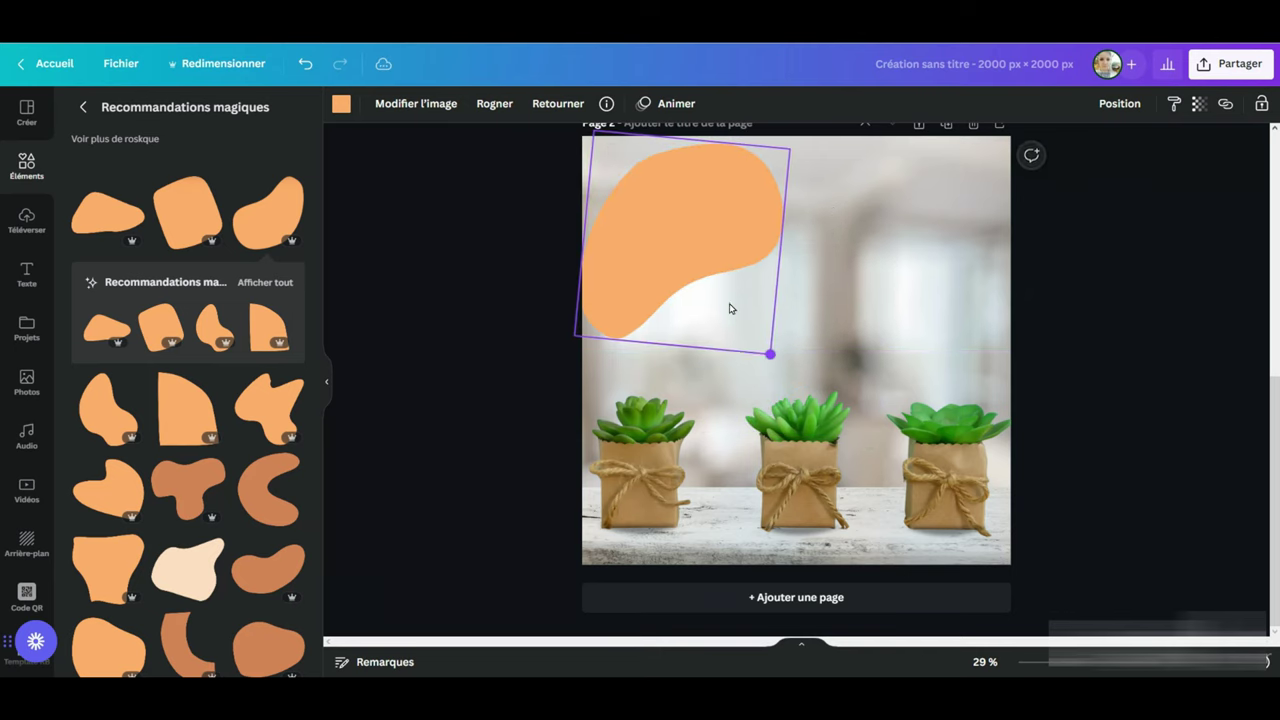
left_click_drag(731, 306, 685, 262)
right_click(688, 185)
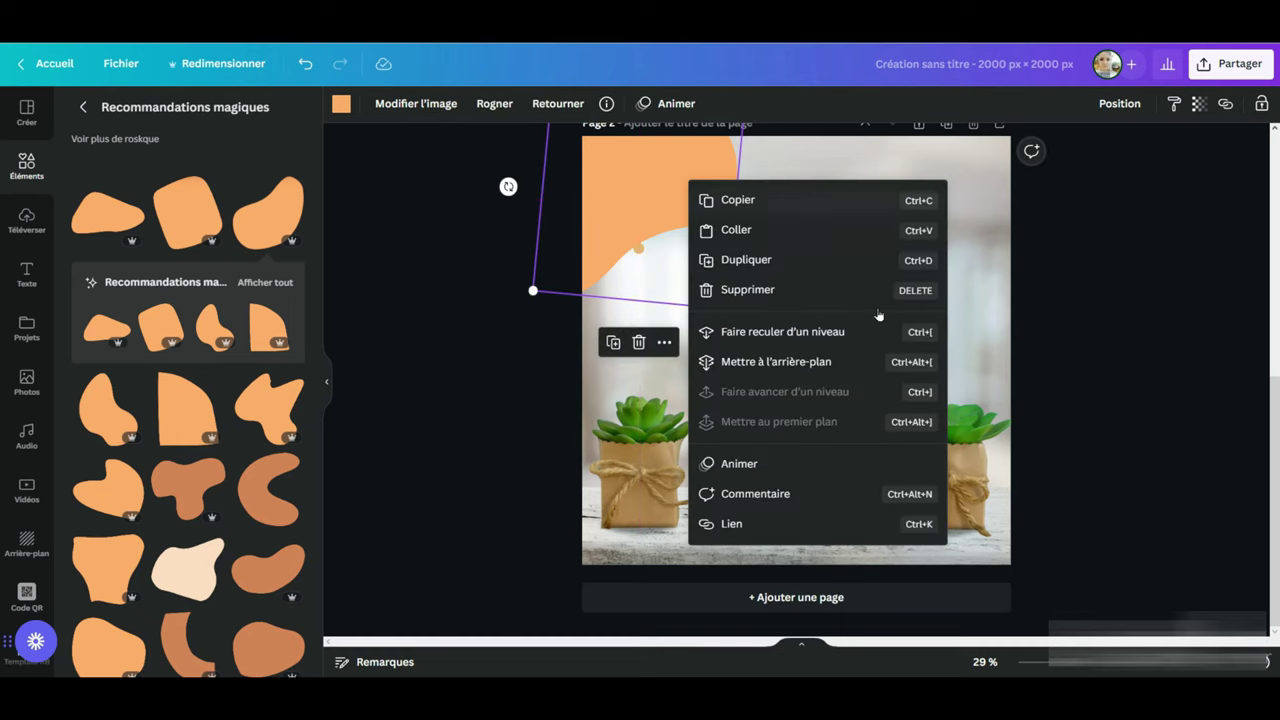
left_click(781, 362)
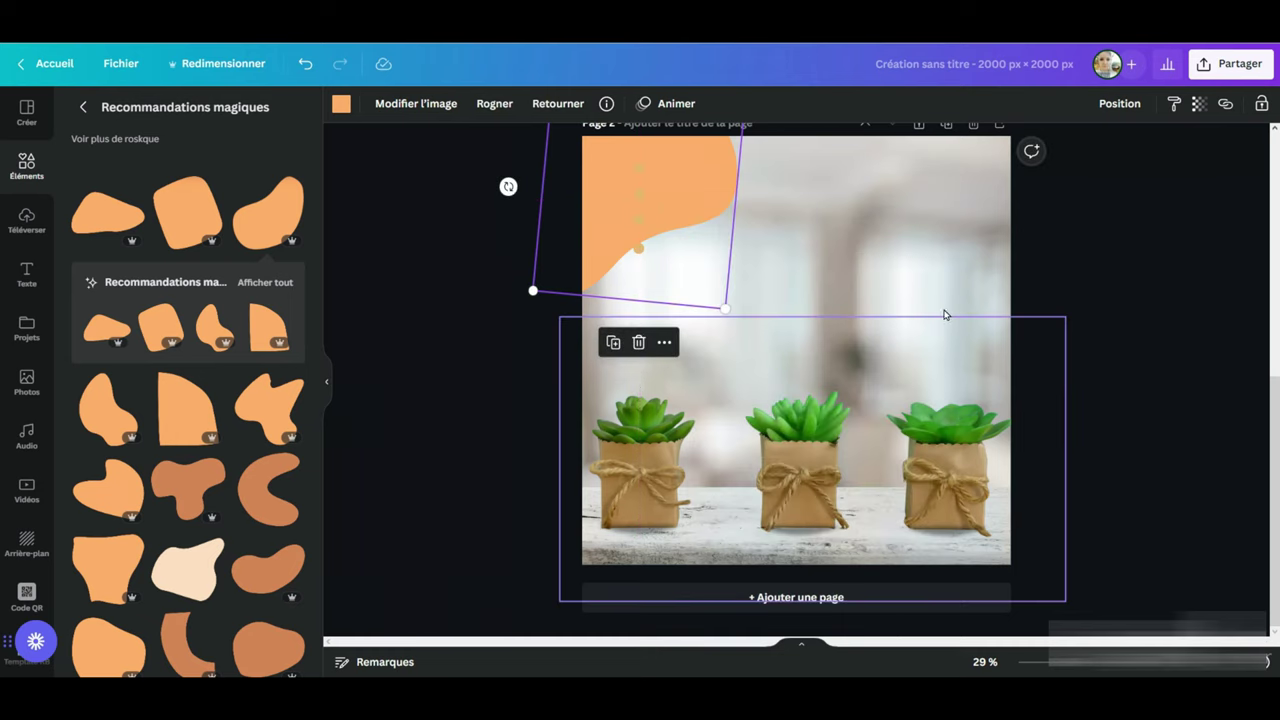
Step: Recolour the four bullet dots with the dark grey from the brand colour palette
left_click(639, 173)
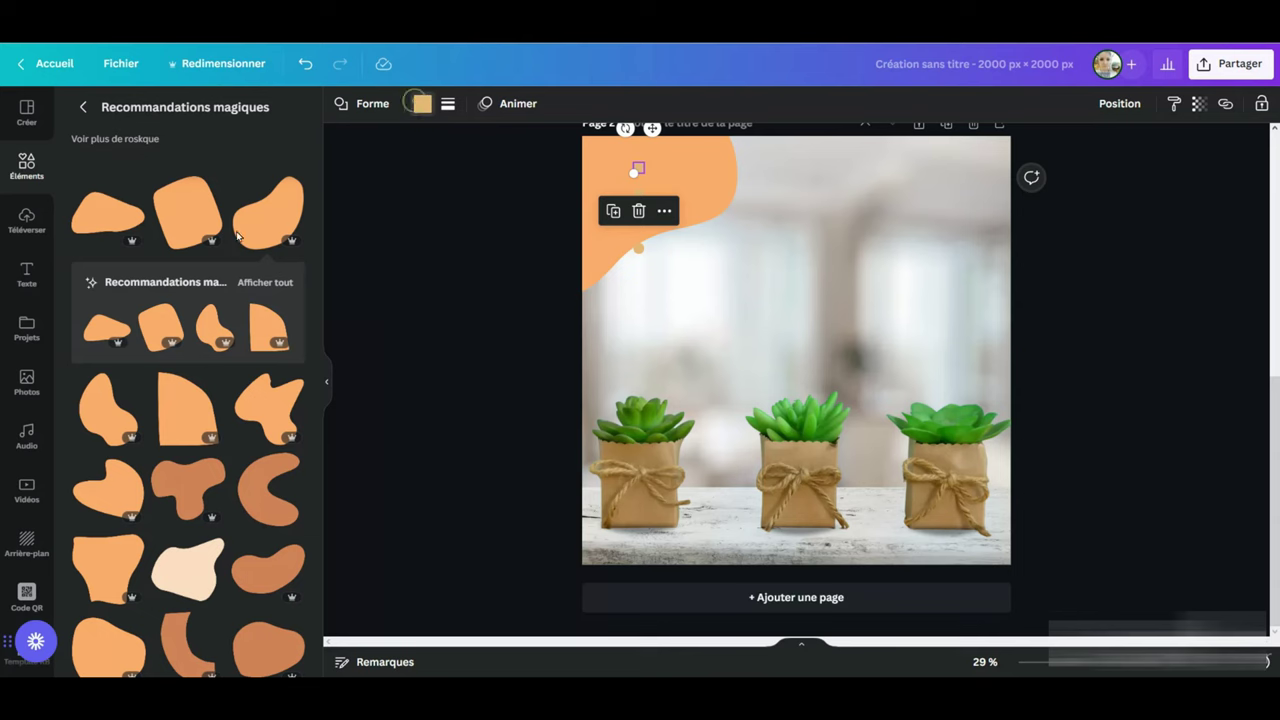
left_click(422, 103)
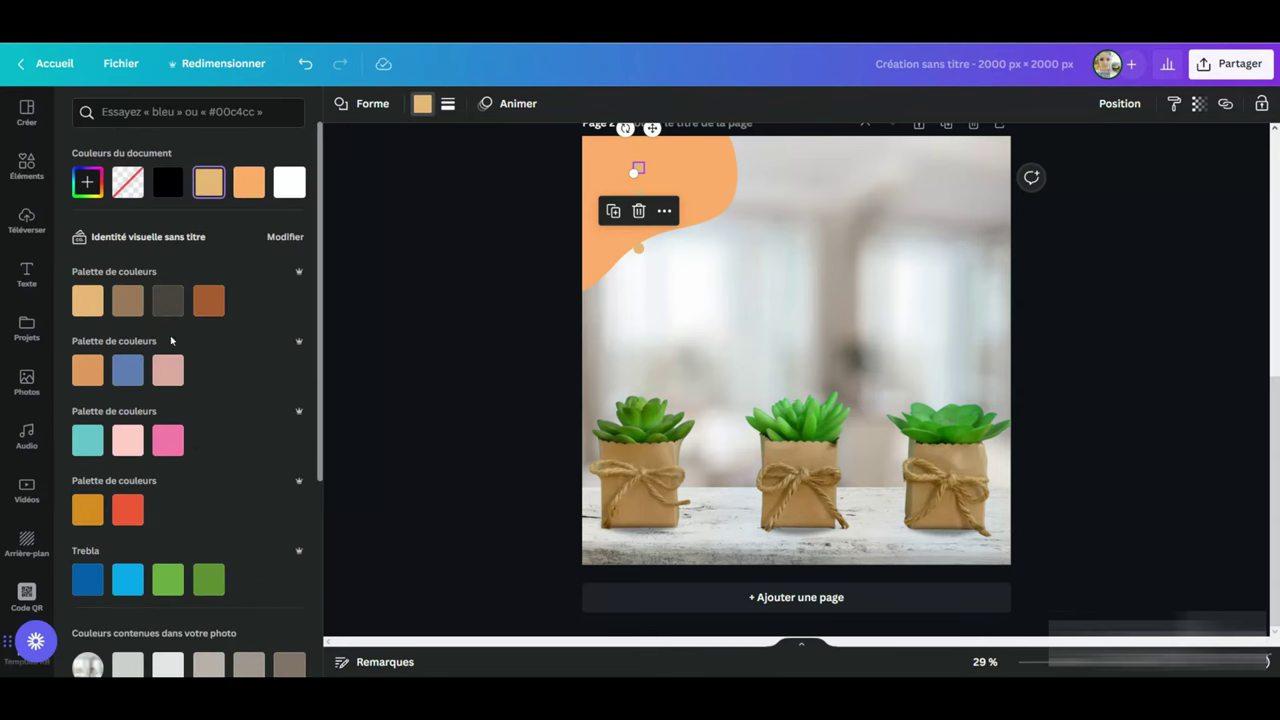
left_click(168, 300)
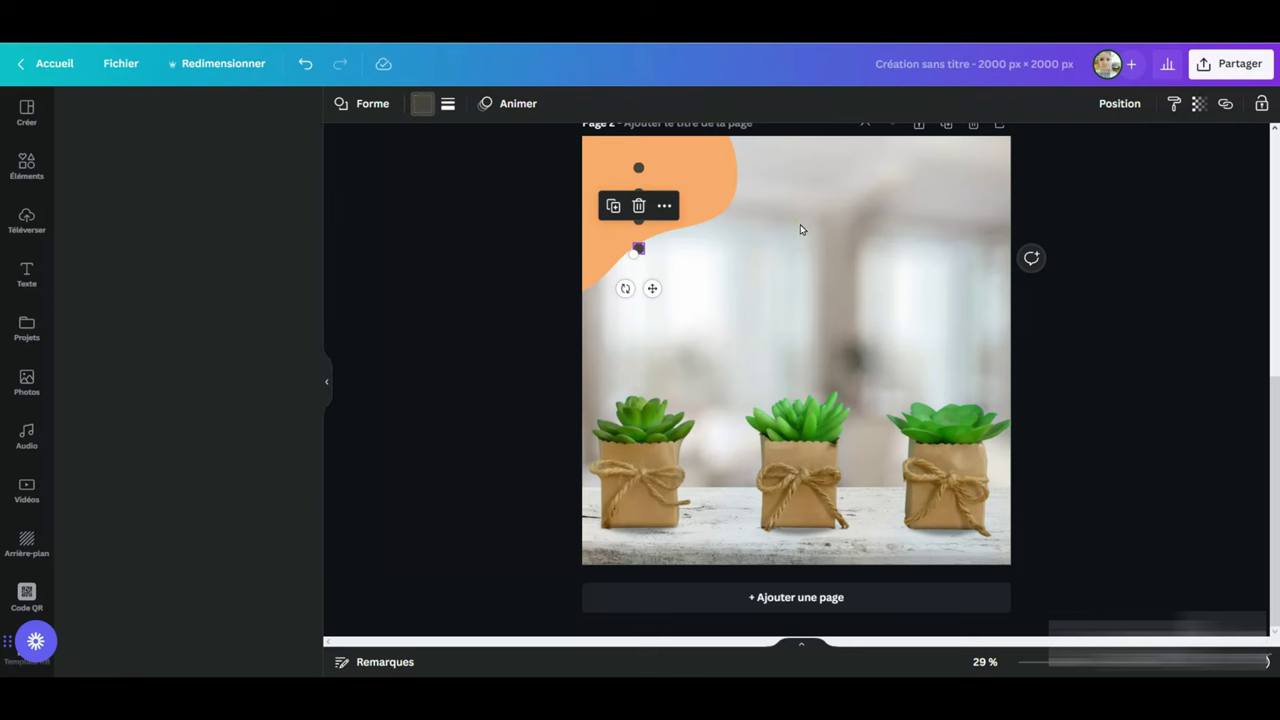
left_click(811, 306)
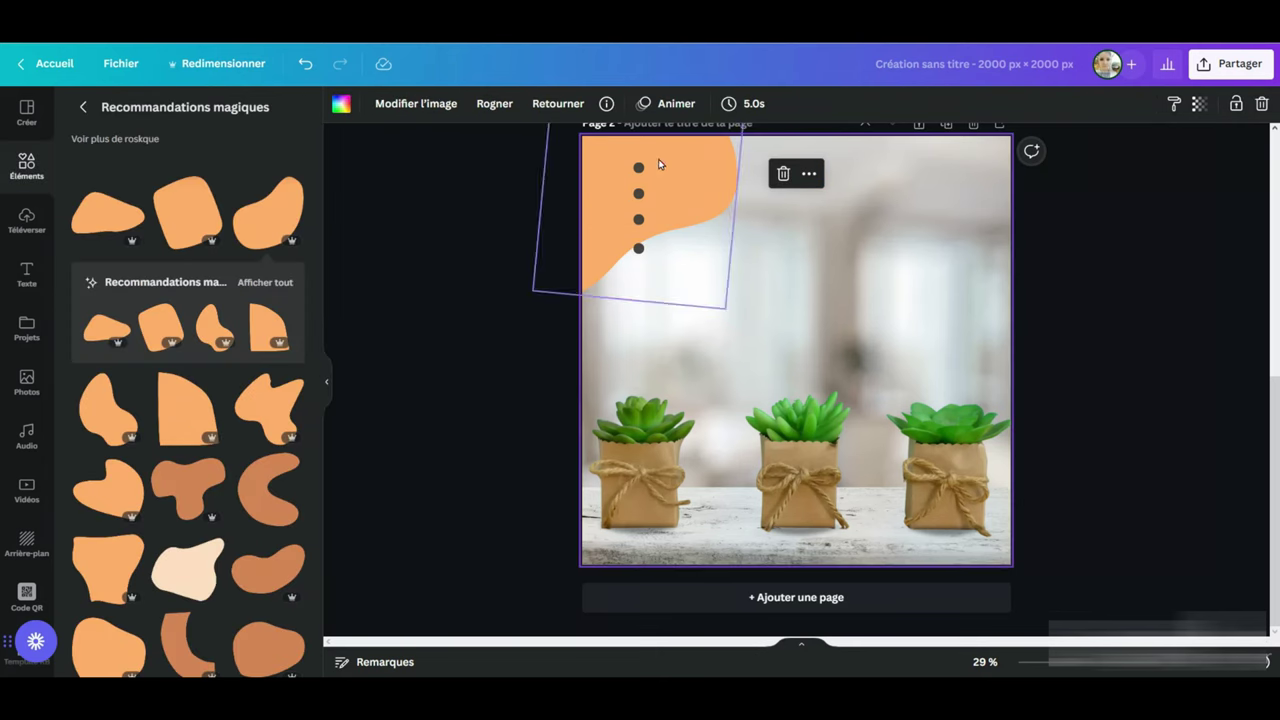
Step: Separate the orange blob from the column of four dots, and group the dots
left_click_drag(697, 194, 676, 120)
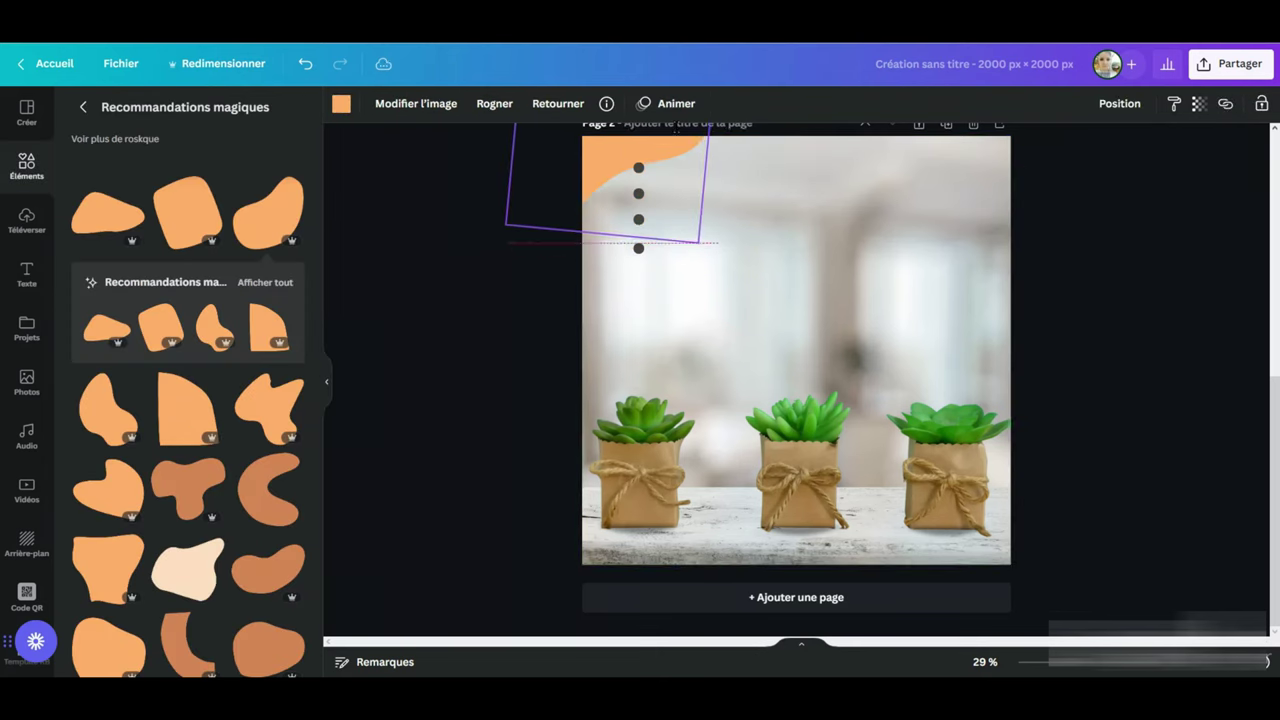
left_click_drag(726, 181, 914, 297)
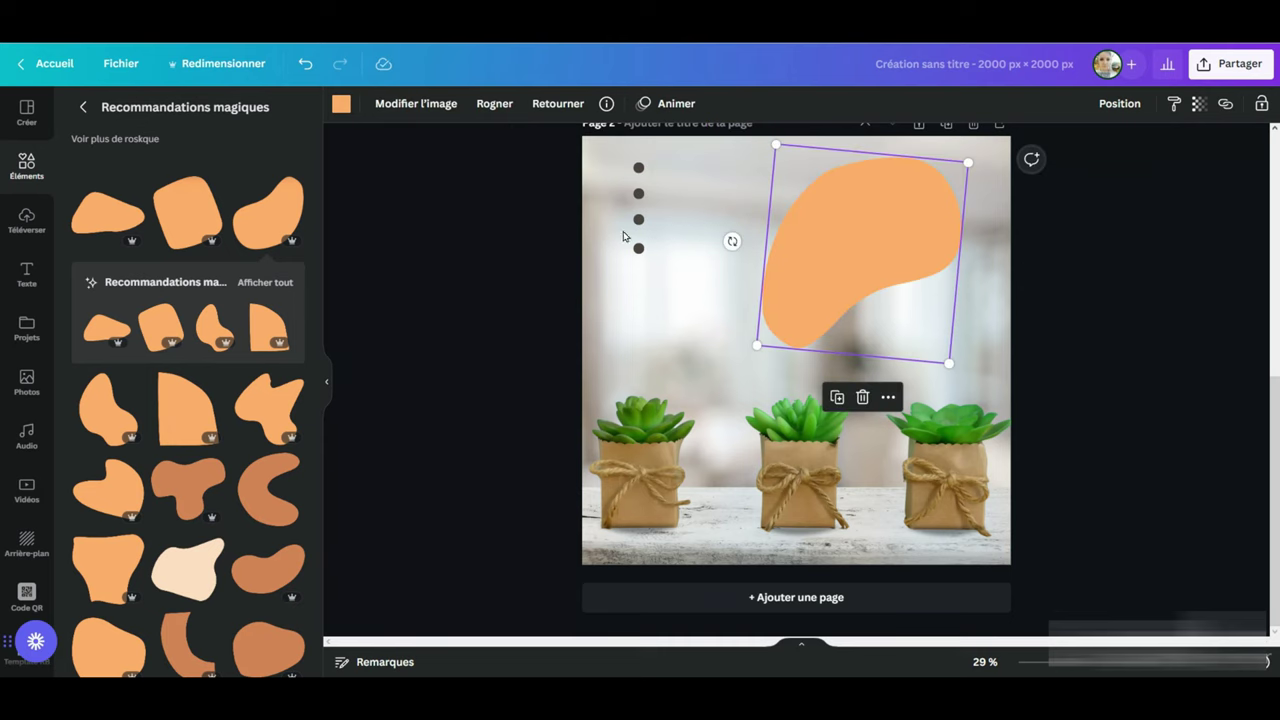
left_click_drag(621, 272, 661, 150)
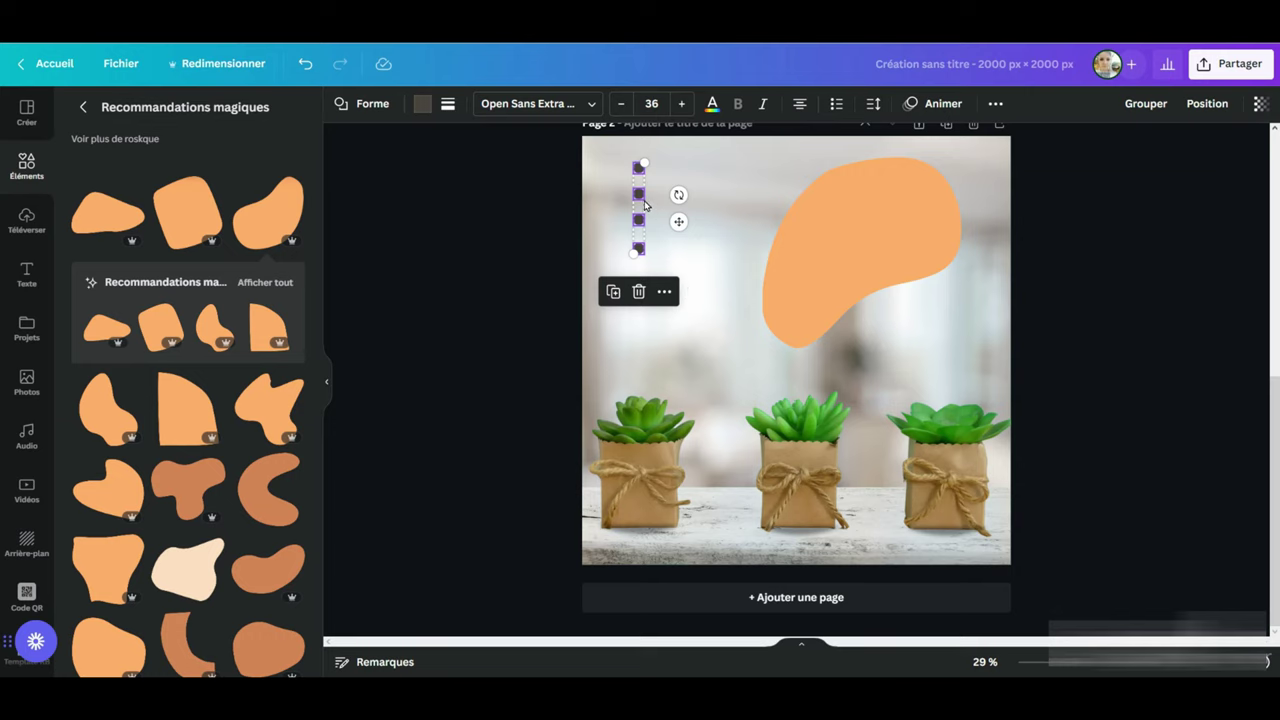
left_click_drag(642, 208, 642, 291)
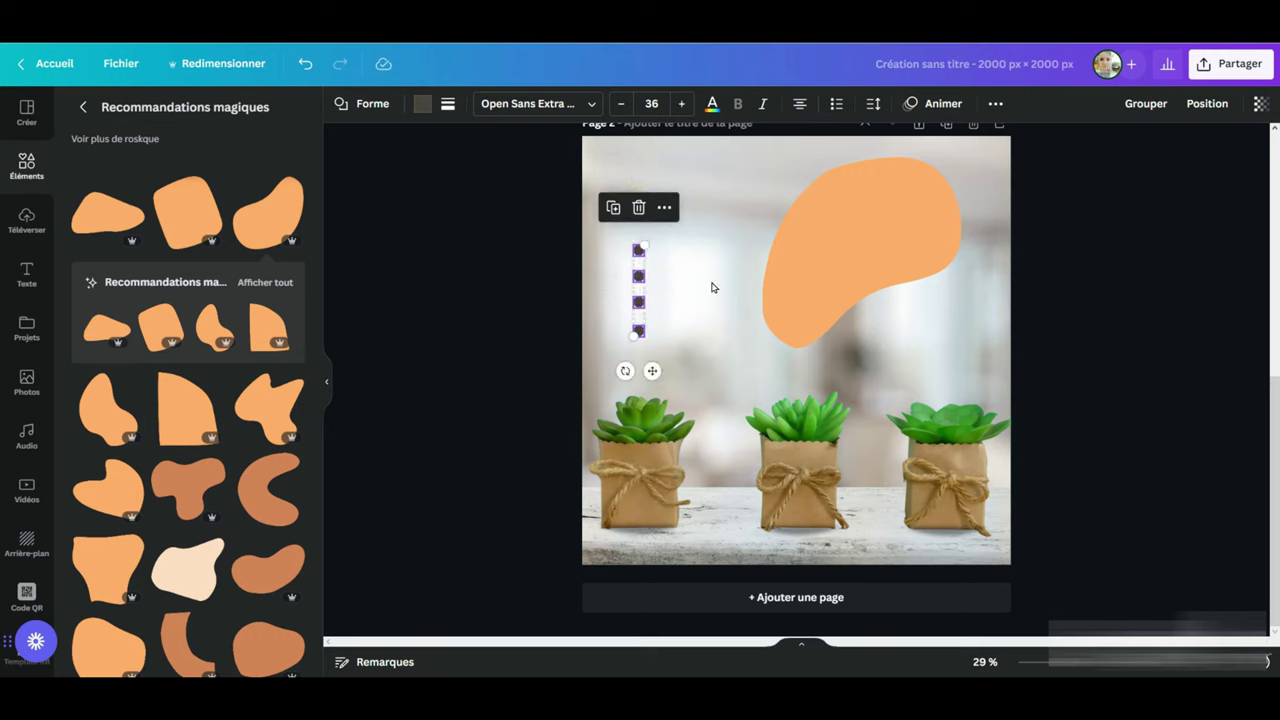
right_click(636, 281)
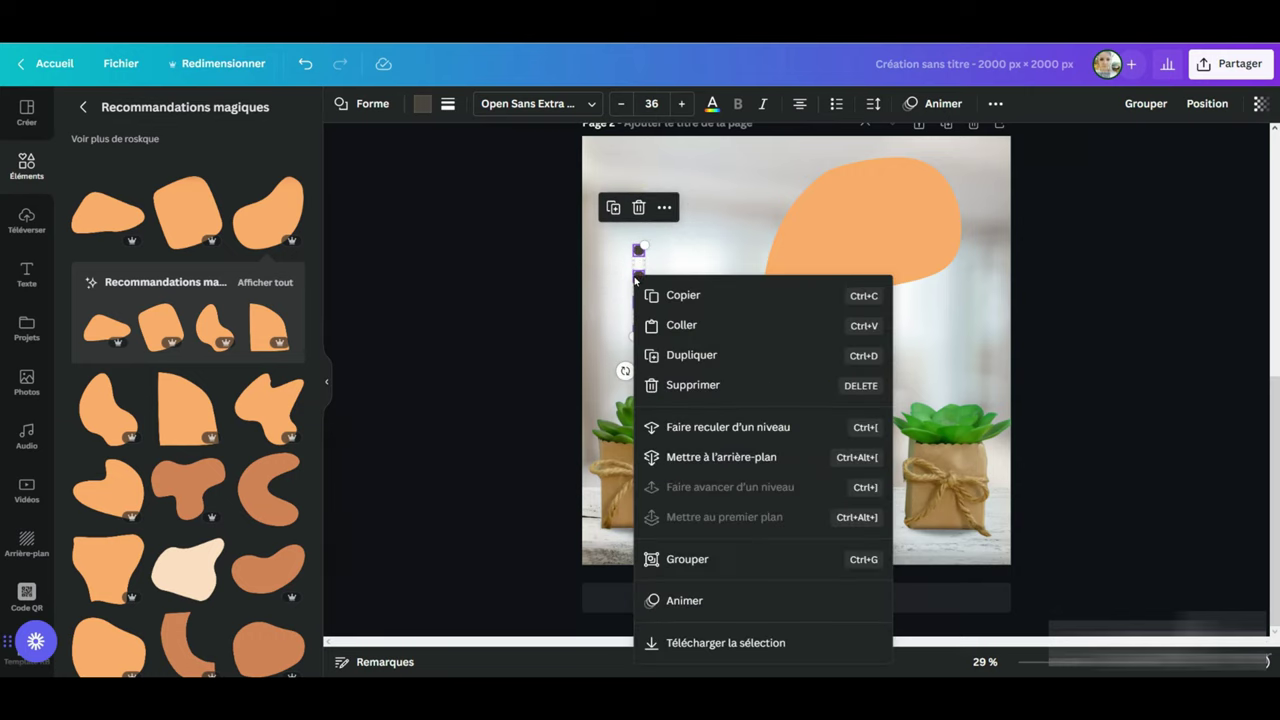
left_click(695, 568)
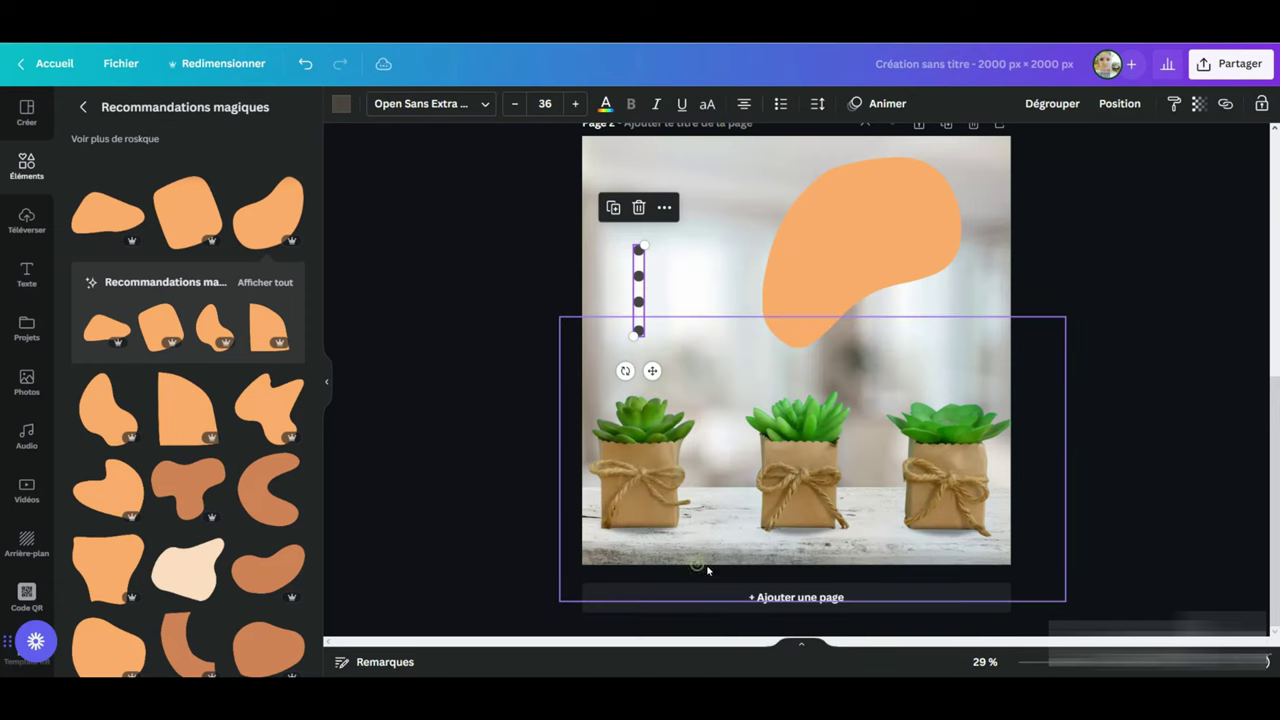
Step: Move the grouped dots toward the page's centre and return the orange blob to the page's upper-left corner
left_click(709, 261)
left_click_drag(636, 290, 700, 311)
left_click_drag(903, 257, 646, 186)
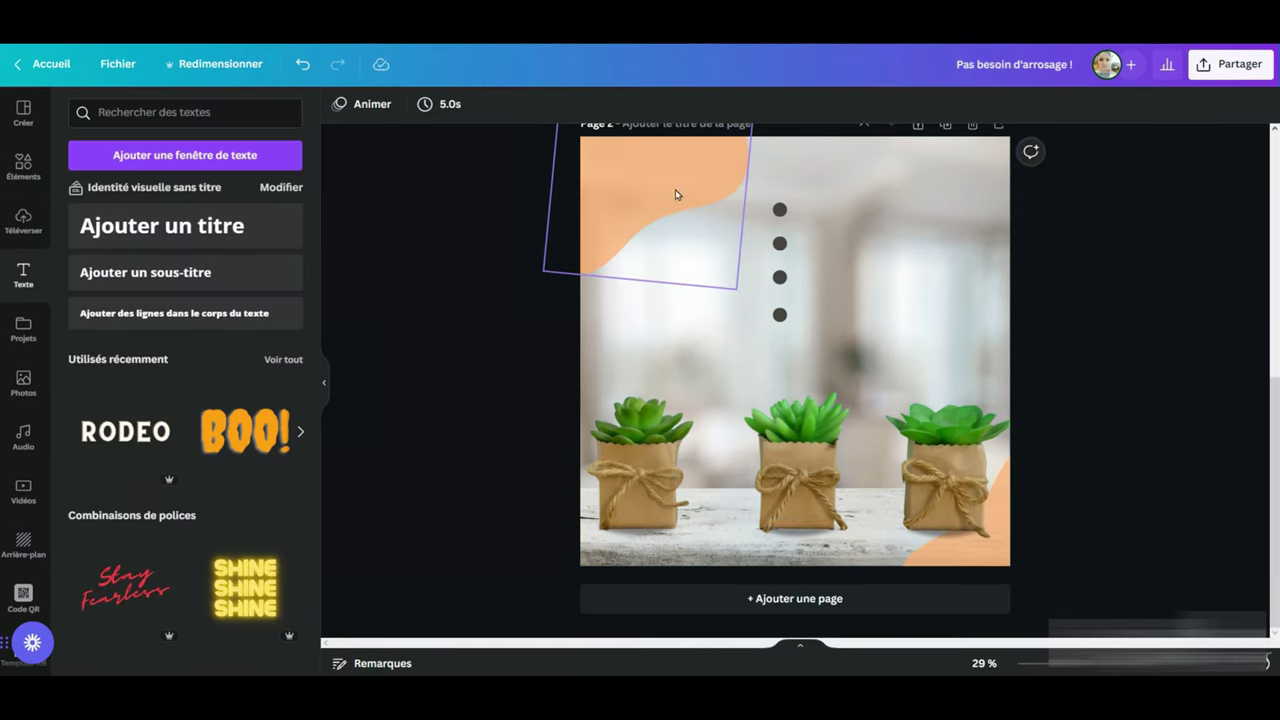
Step: Open the transparency setting of the orange blob in the page's upper-left corner
left_click(640, 171)
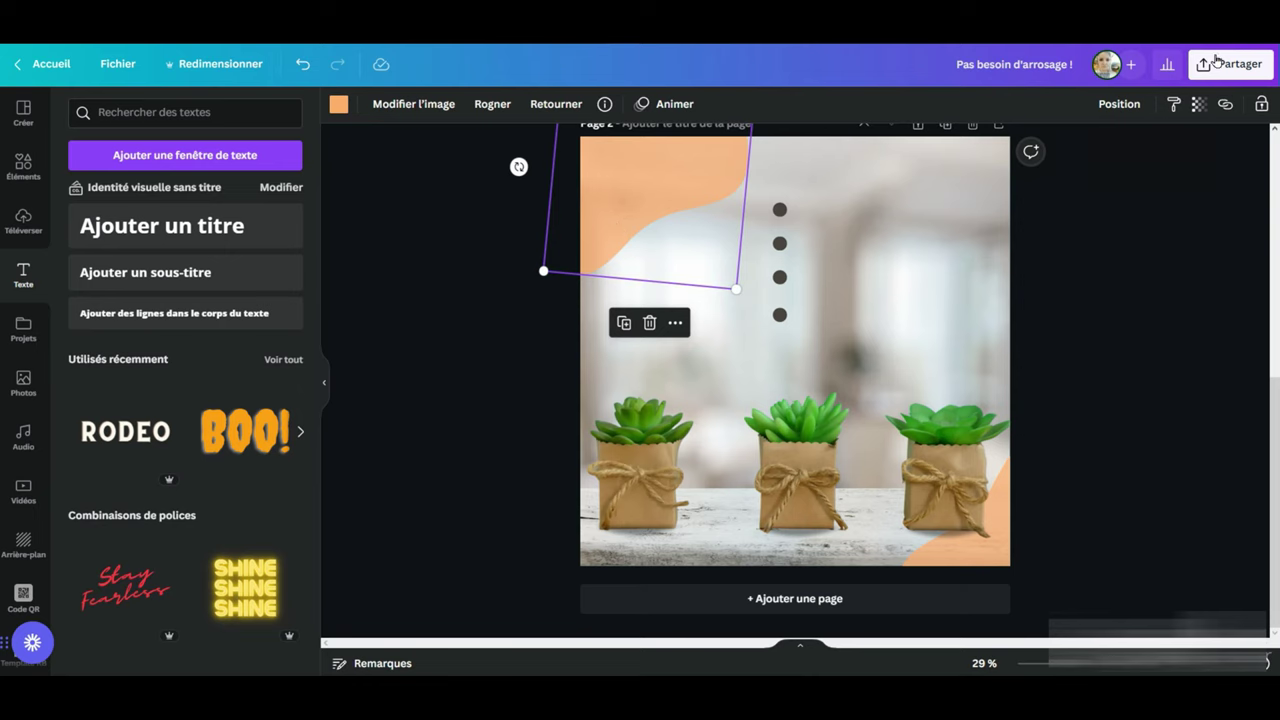
left_click(1196, 104)
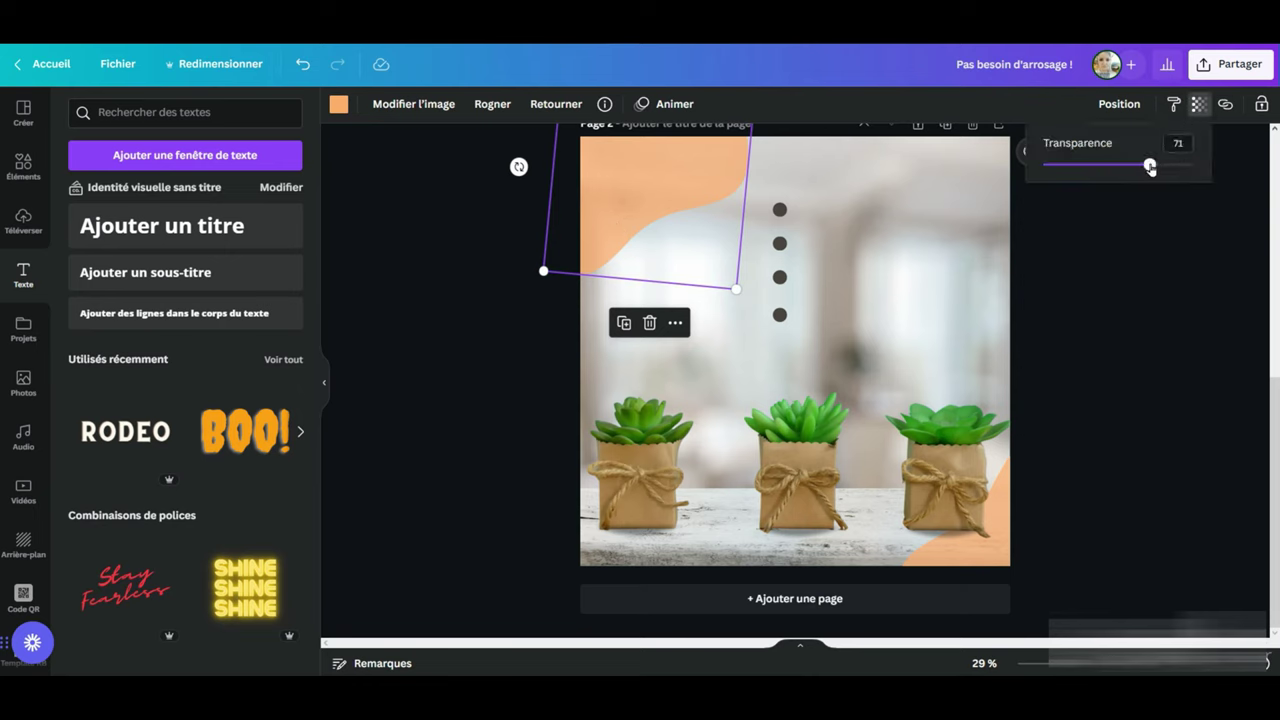
Step: Set the transparency of the orange blob in the page's upper-left corner to 71
mouse_move(1150, 165)
left_mouse_down()
mouse_move(1090, 165)
mouse_move(1193, 168)
mouse_move(1150, 177)
left_mouse_up()
left_click(889, 197)
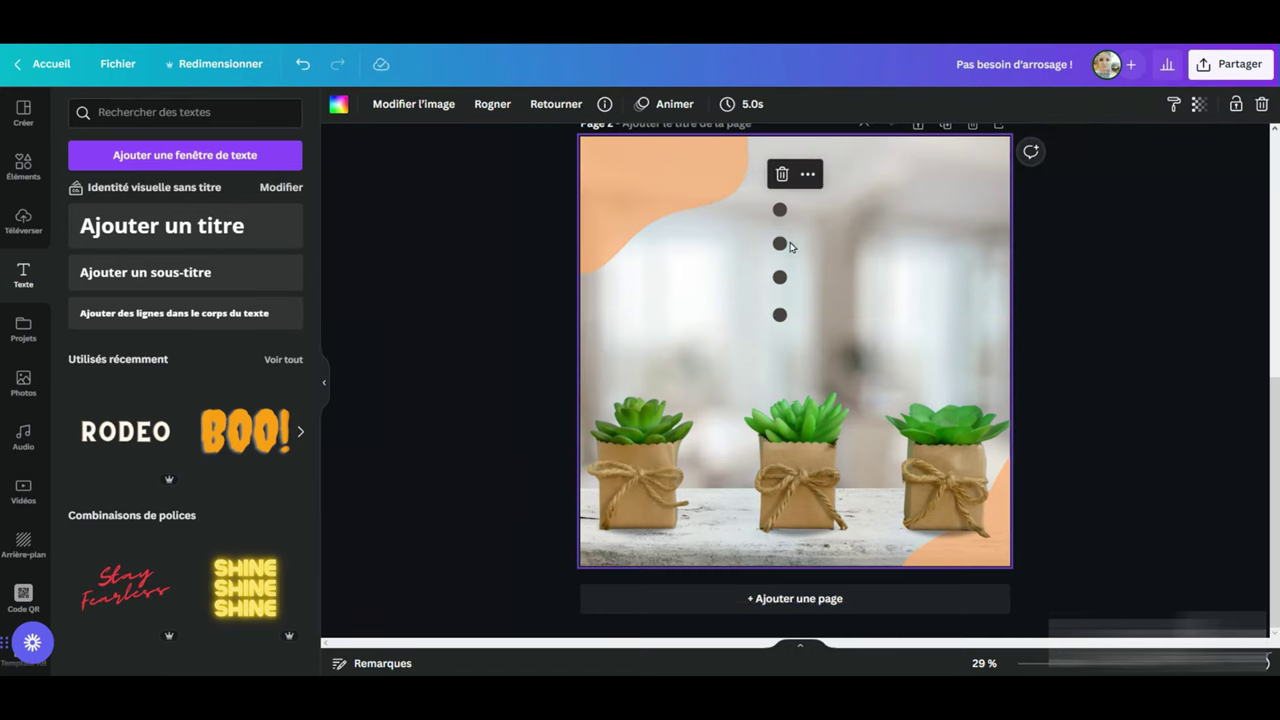
Step: Paste the four text lines, "Pas besoin d'arrosage !" and three times "Pas d'entretient", beside the bullet dots
right_click(848, 207)
left_click(884, 253)
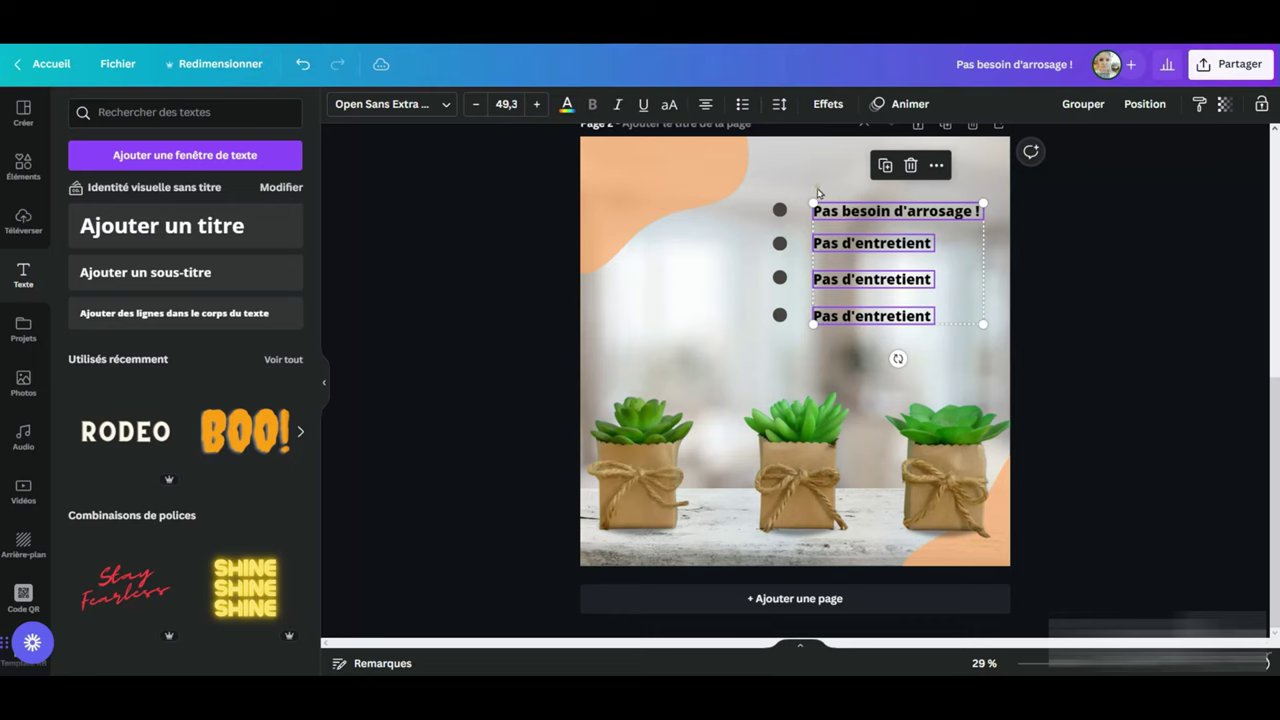
left_click(758, 250)
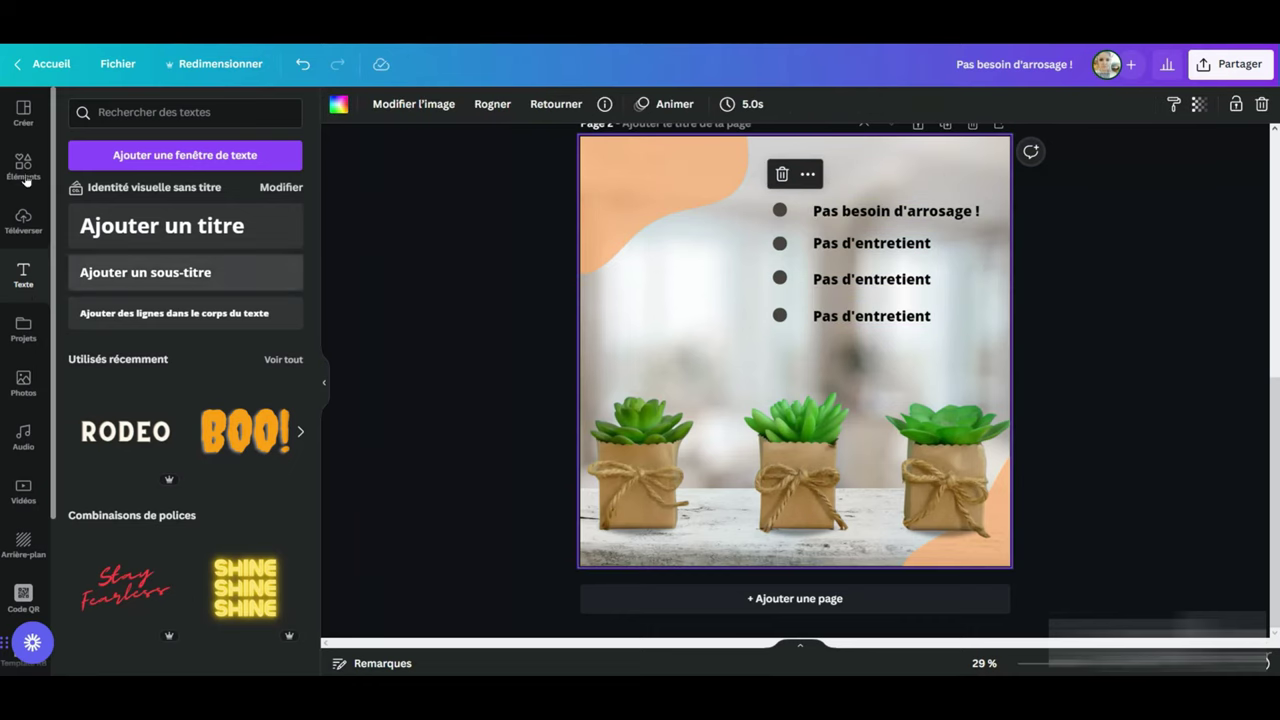
left_click(164, 318)
left_click(669, 340)
left_click_drag(631, 340, 694, 340)
key("ctrl+z")
left_click(1092, 241)
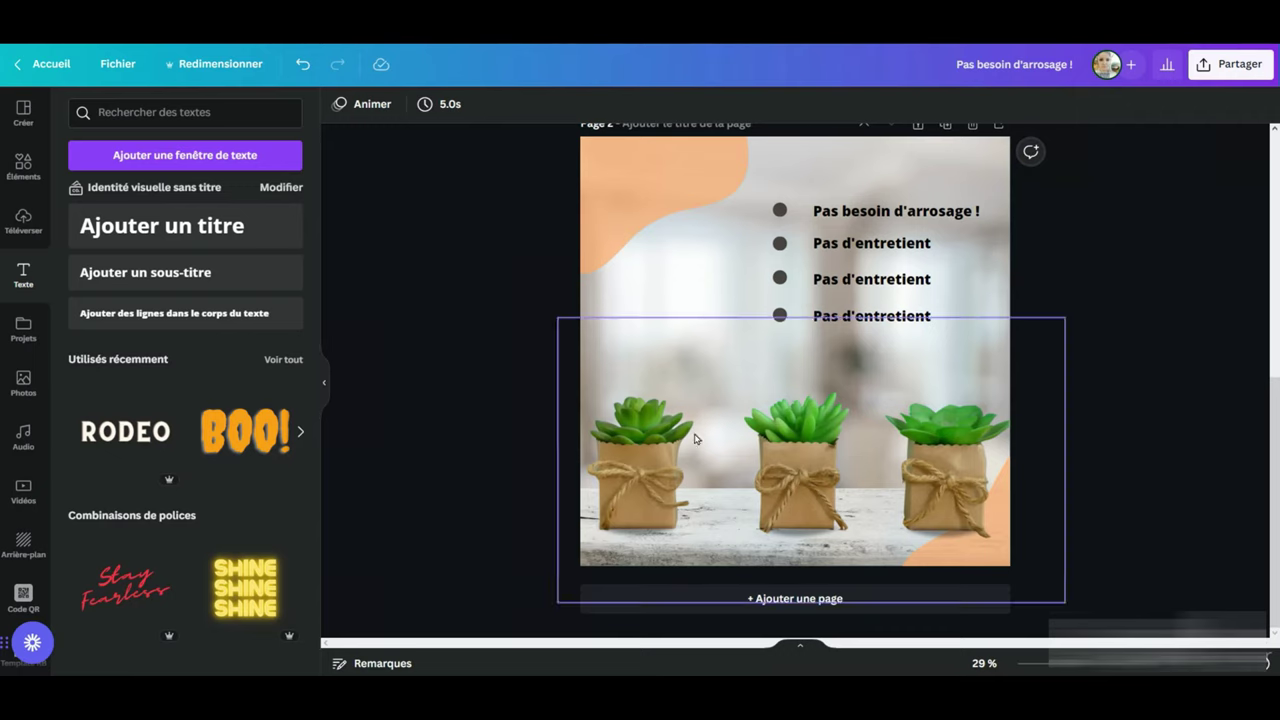
Step: Set the brightness of the cut-out succulents image on page 2 to 26 and its contrast to 43
left_click(798, 440)
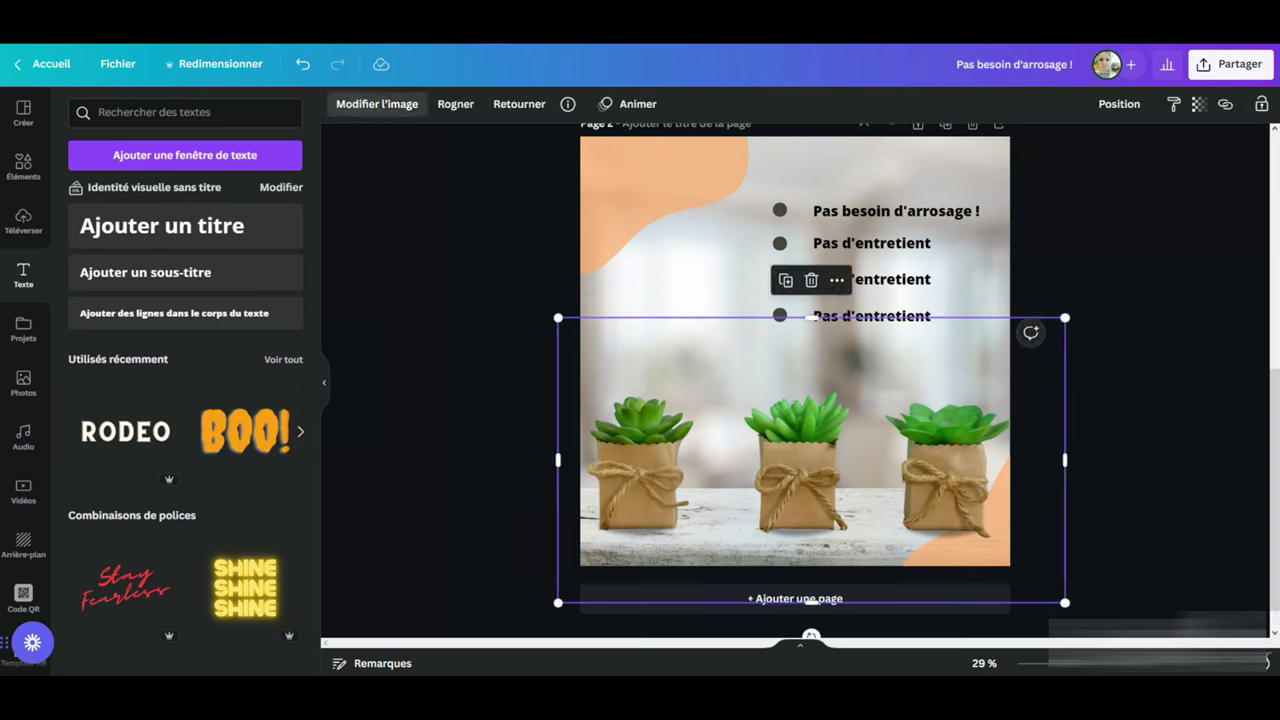
left_click(377, 104)
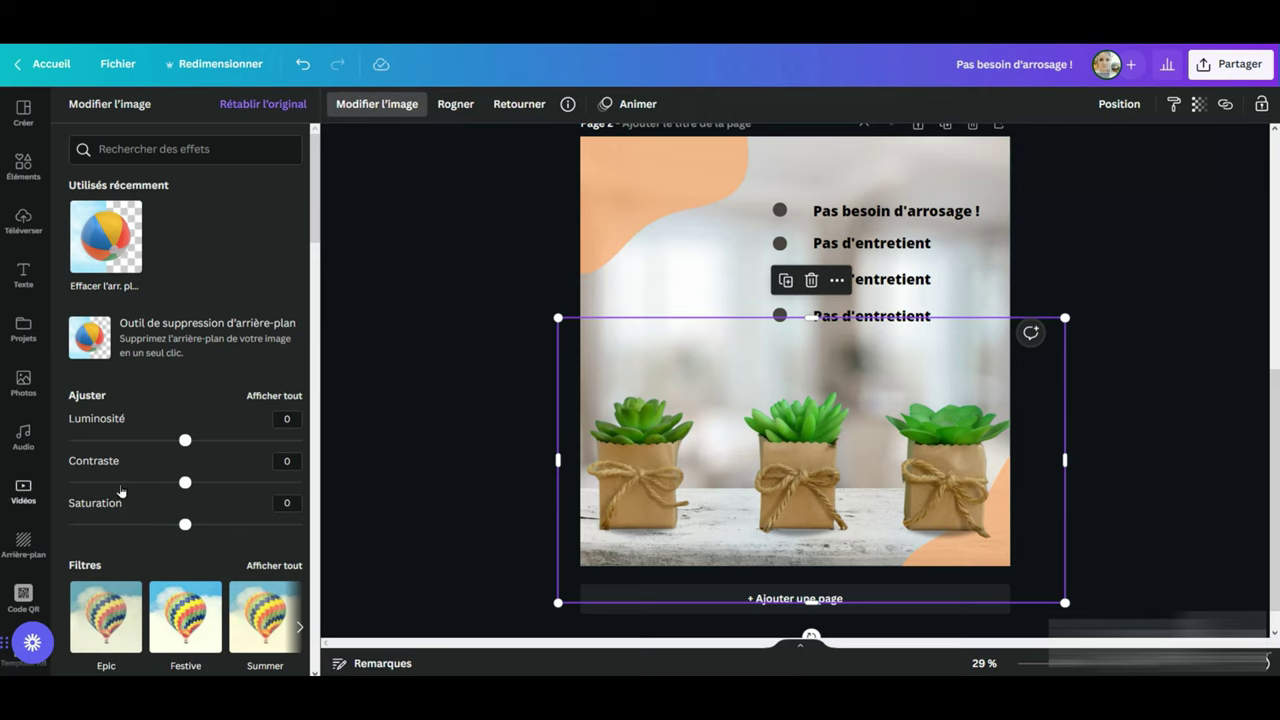
left_click_drag(185, 440, 237, 489)
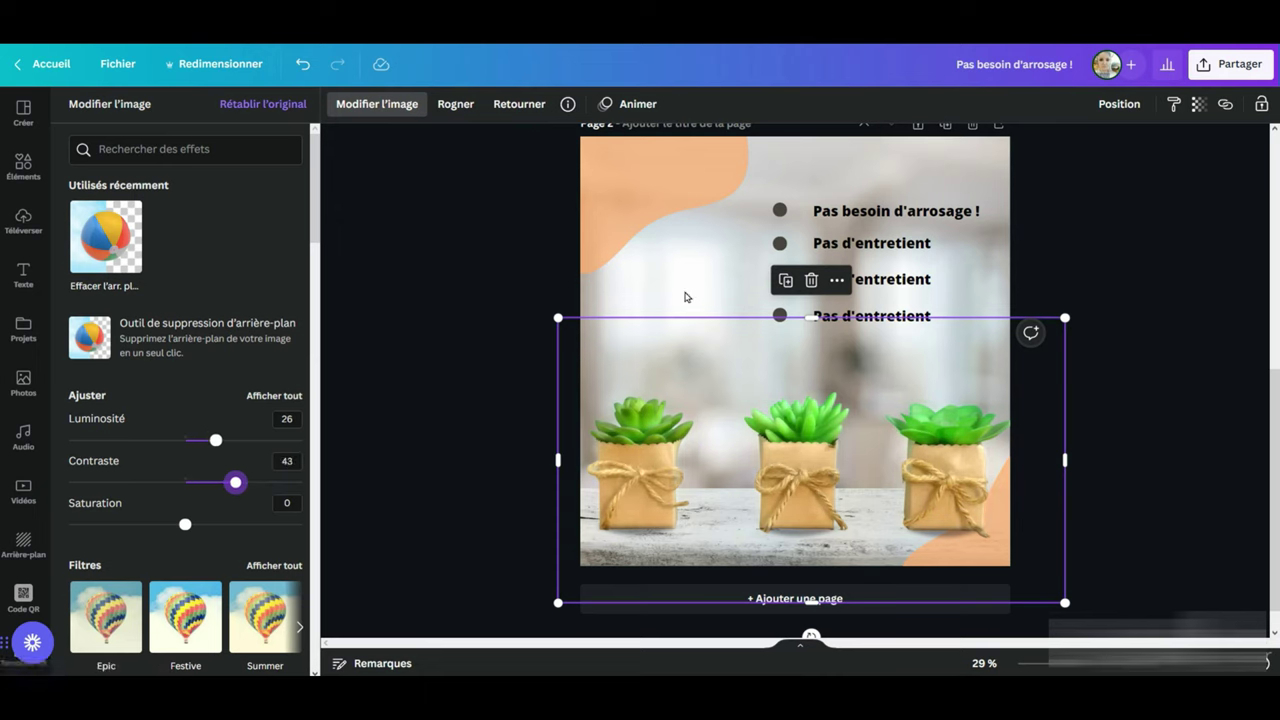
left_click(1135, 366)
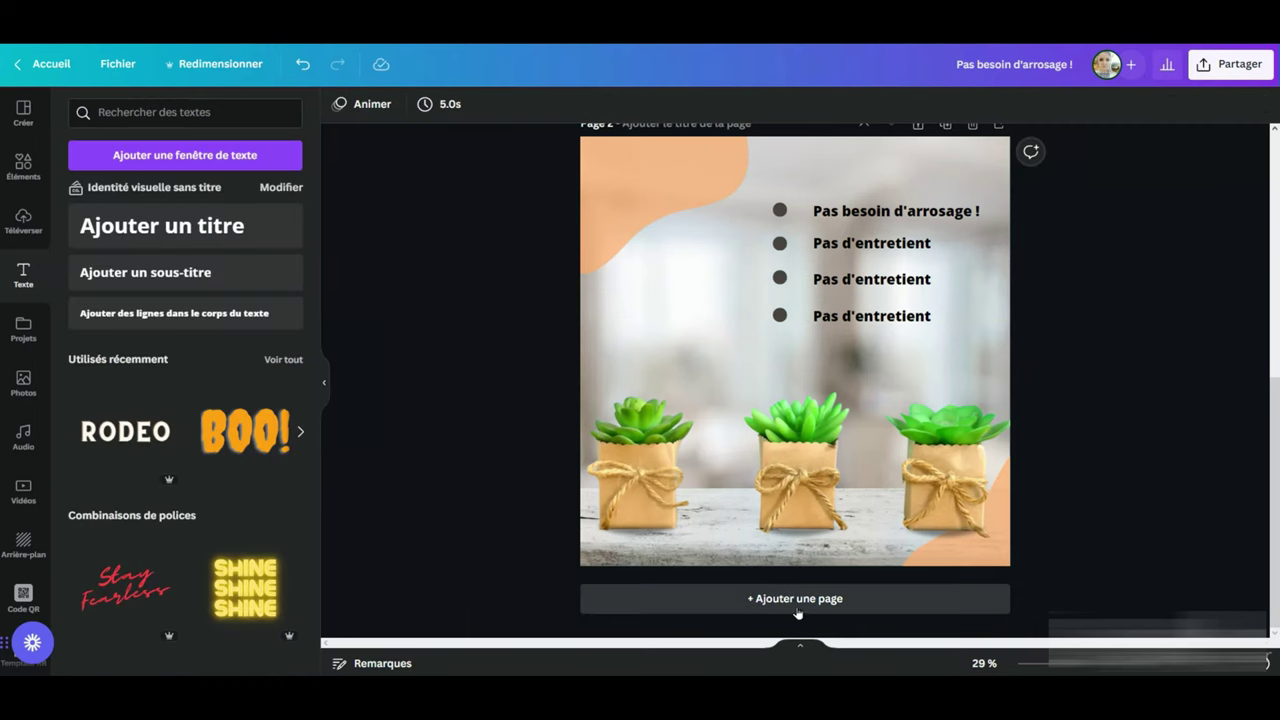
Step: Add a blank third page after the succulents page
scroll(1129, 294, "up", 2)
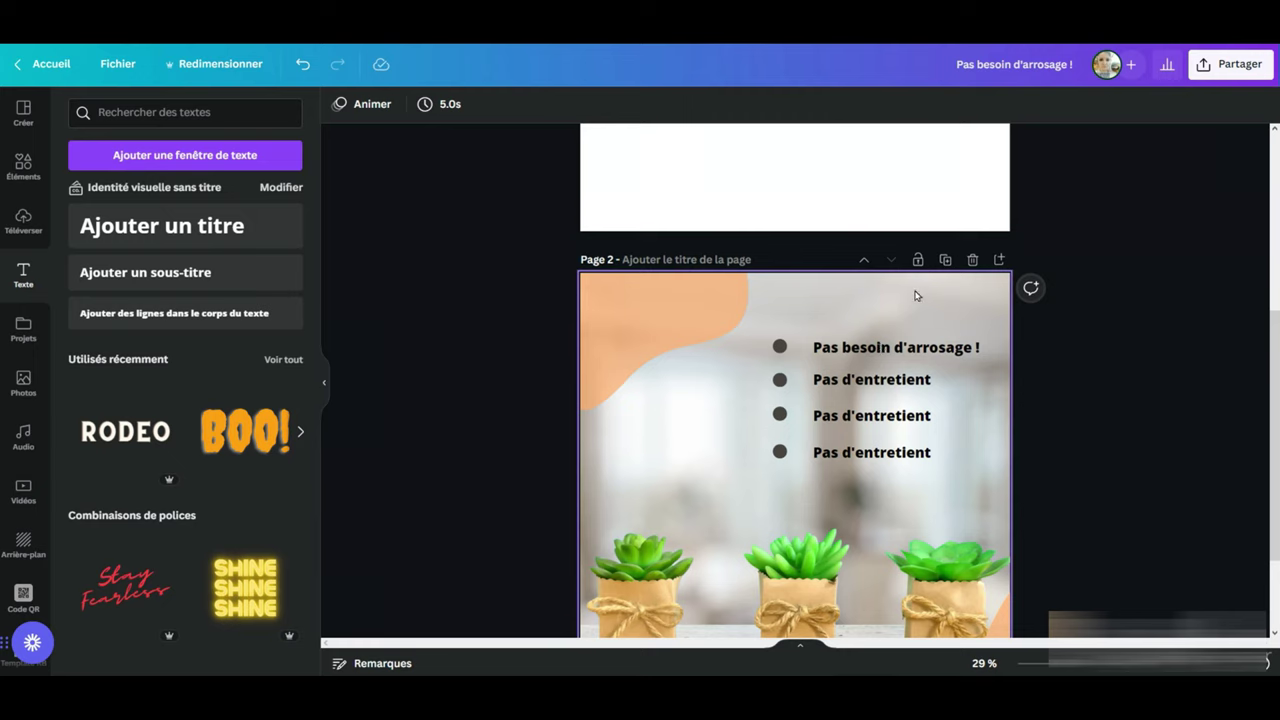
left_click(945, 262)
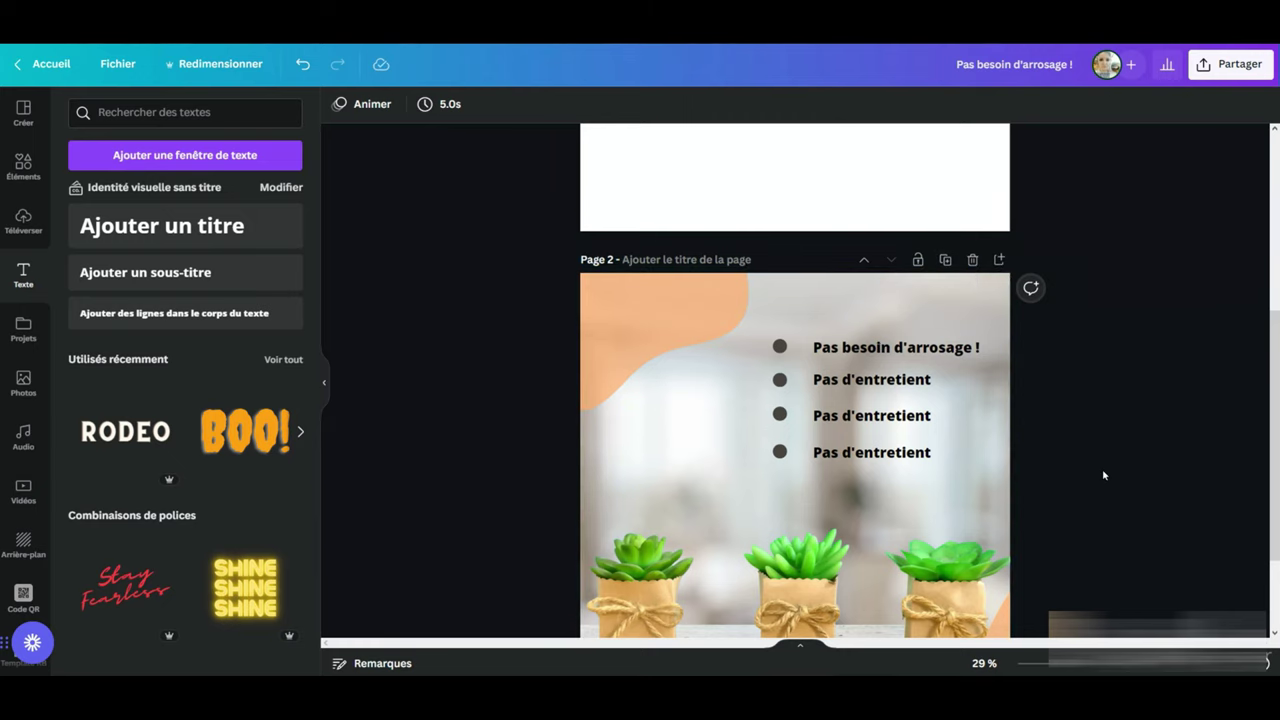
scroll(1035, 505, "down", 2)
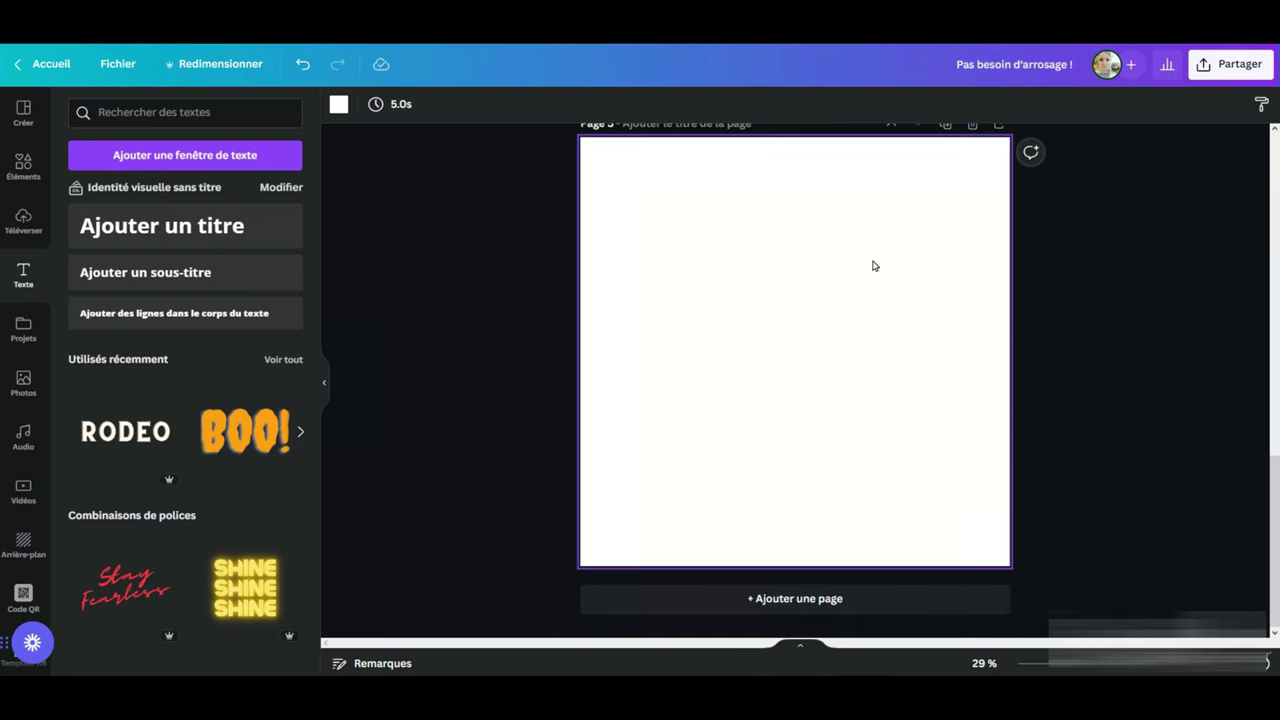
Step: Search the elements library for "tapis de yoga"
left_click(23, 165)
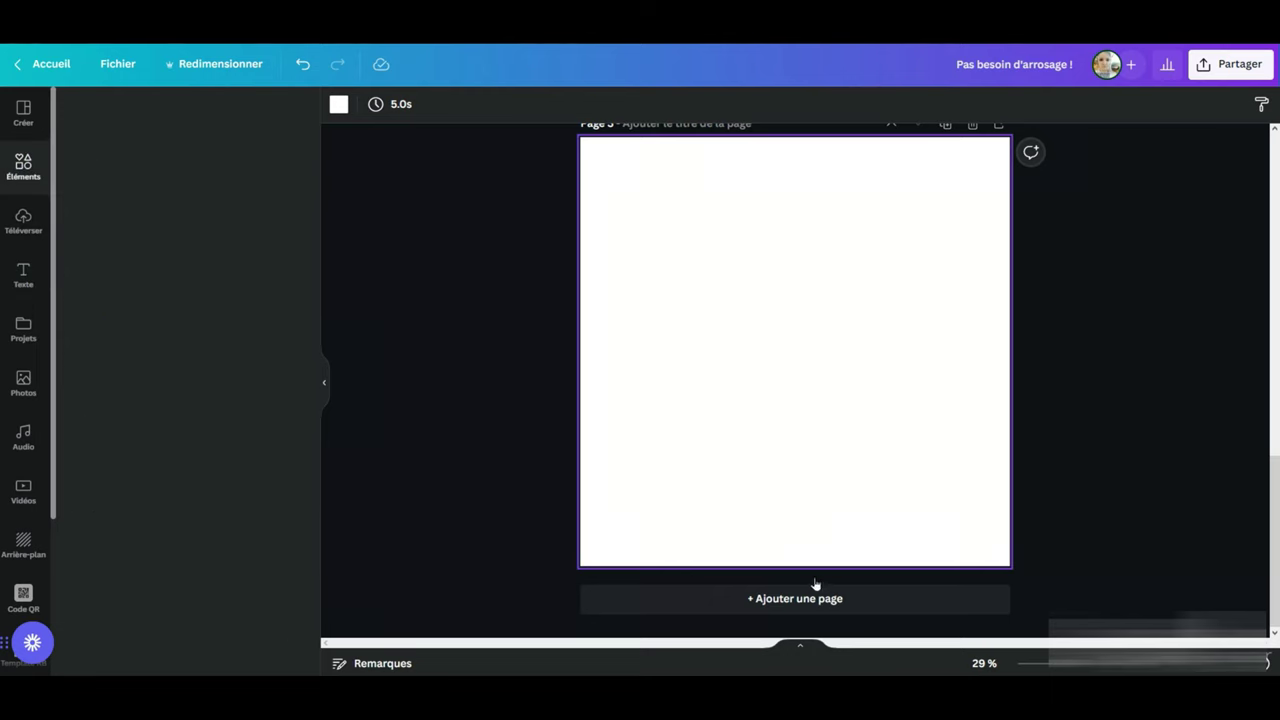
left_click(23, 220)
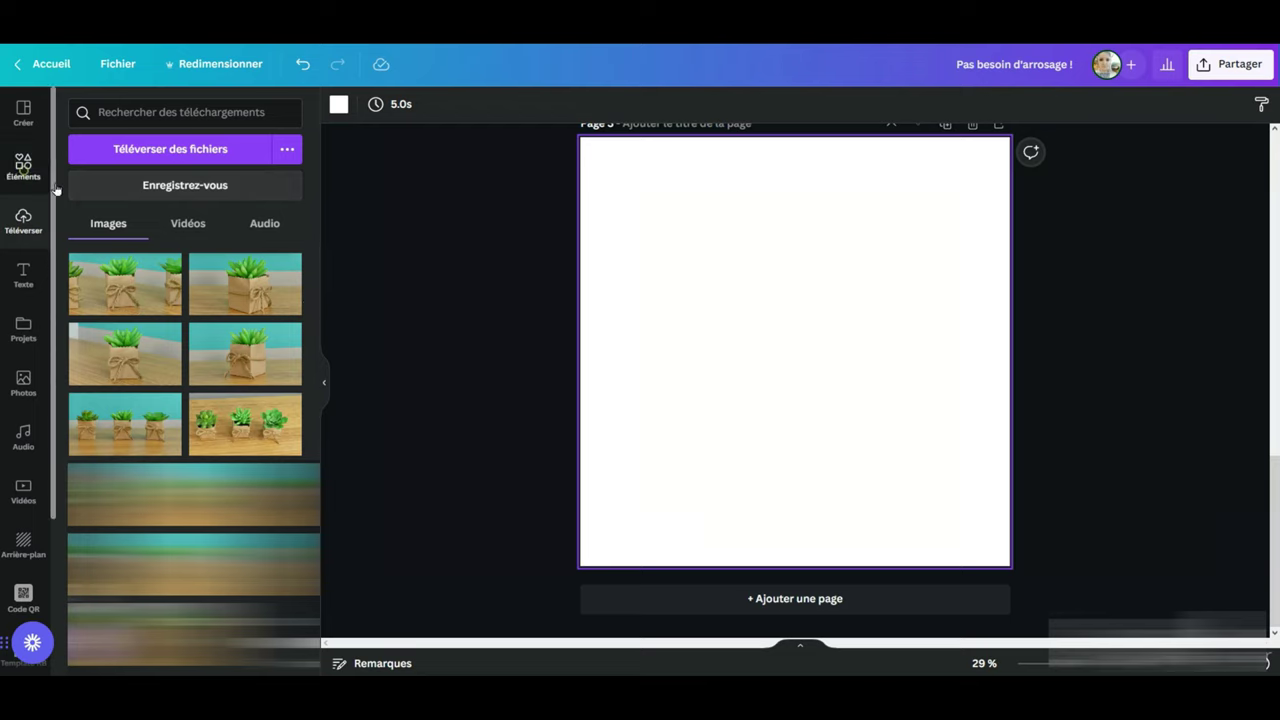
left_click(79, 107)
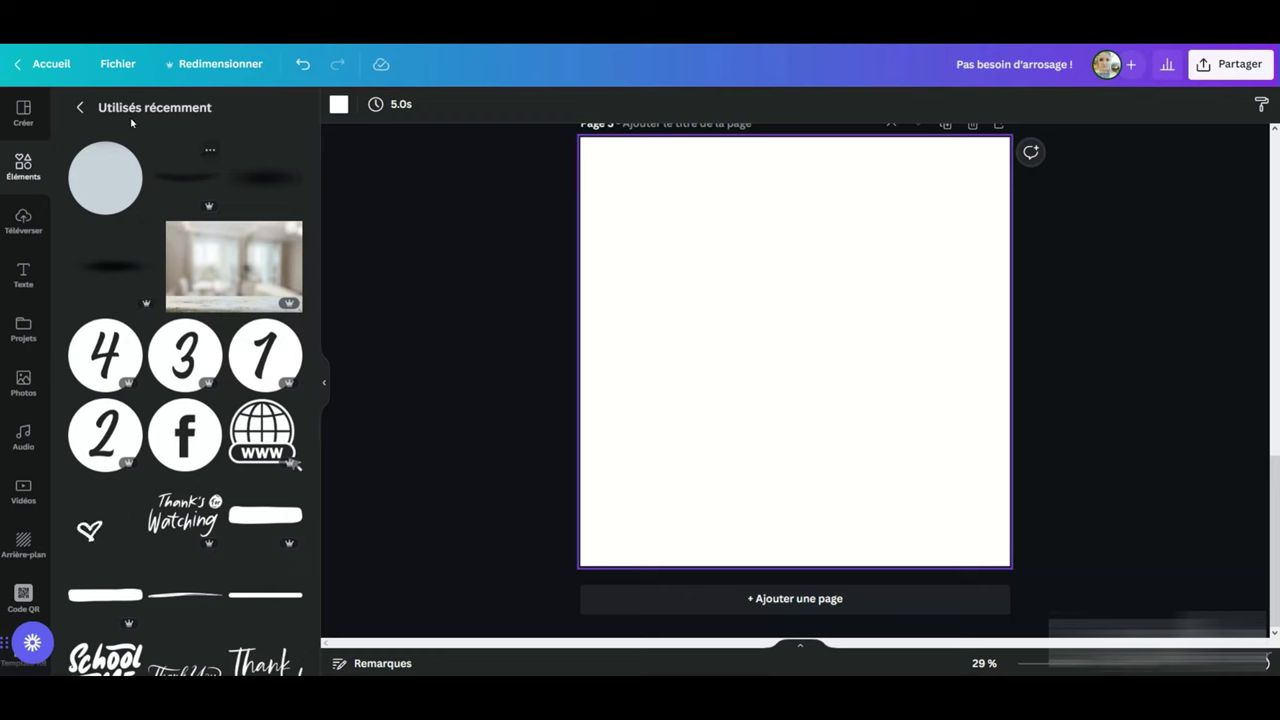
left_click(80, 107)
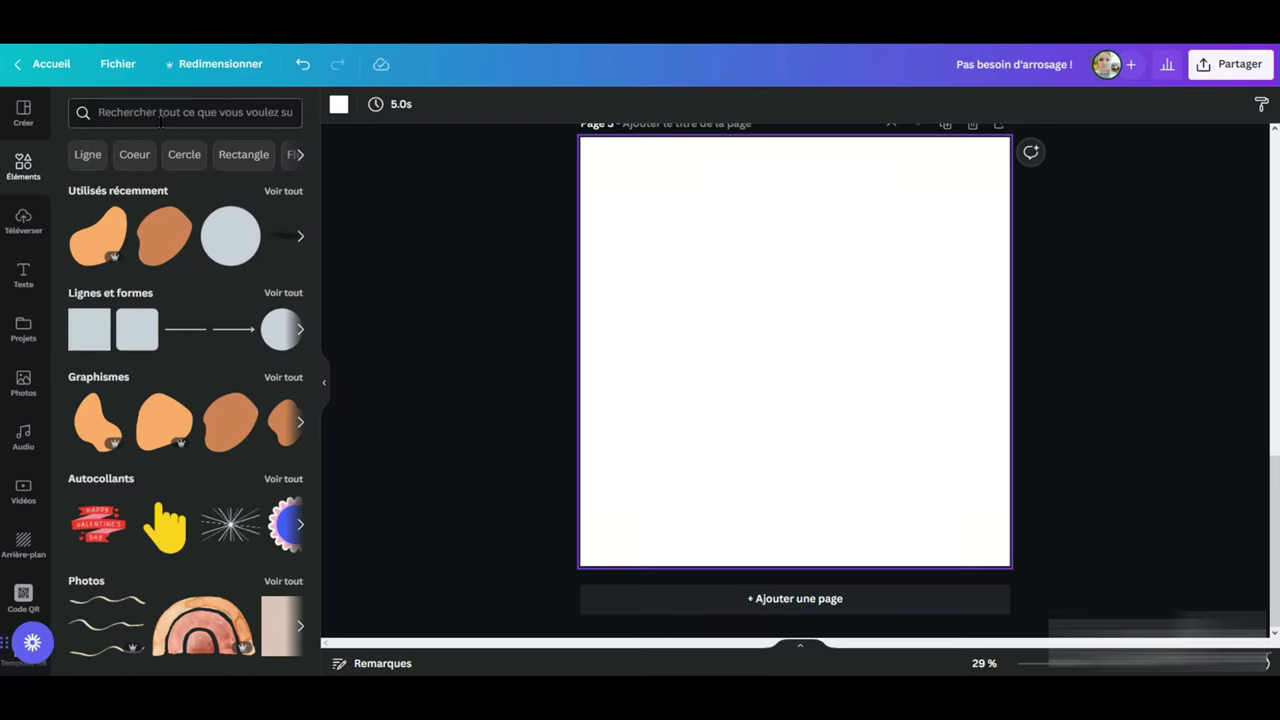
left_click(161, 118)
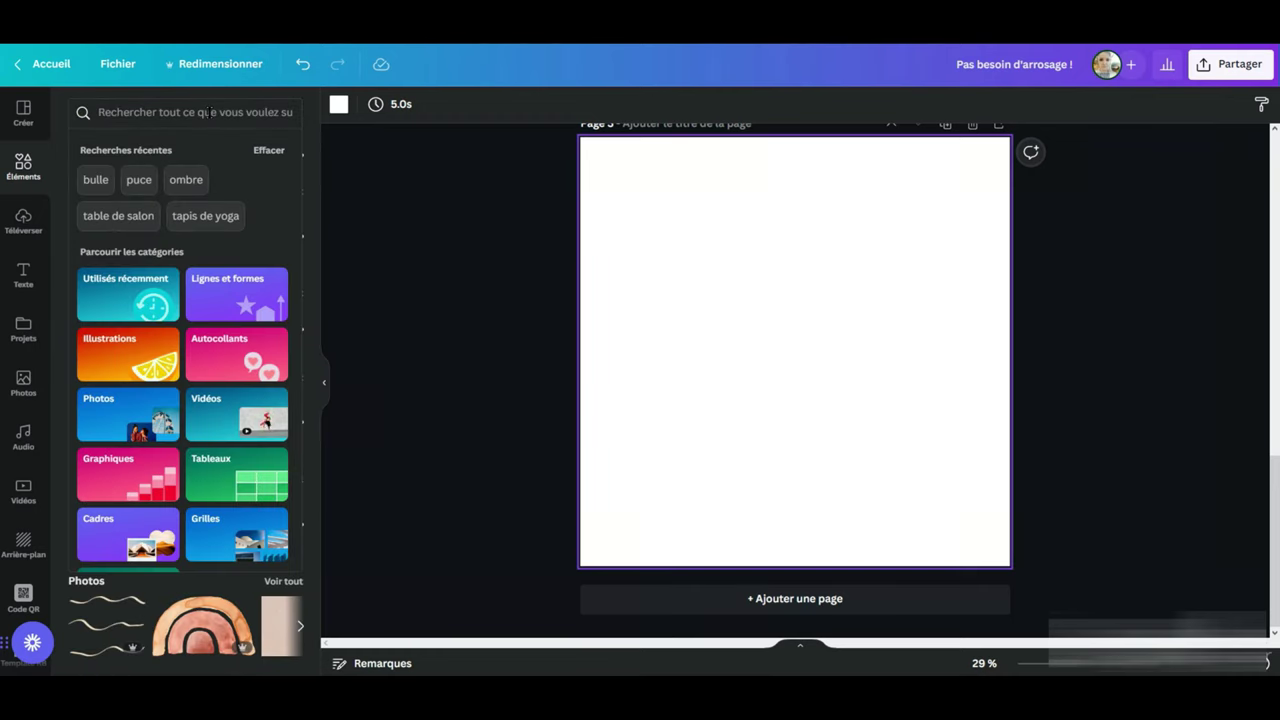
type("tapis de yoga")
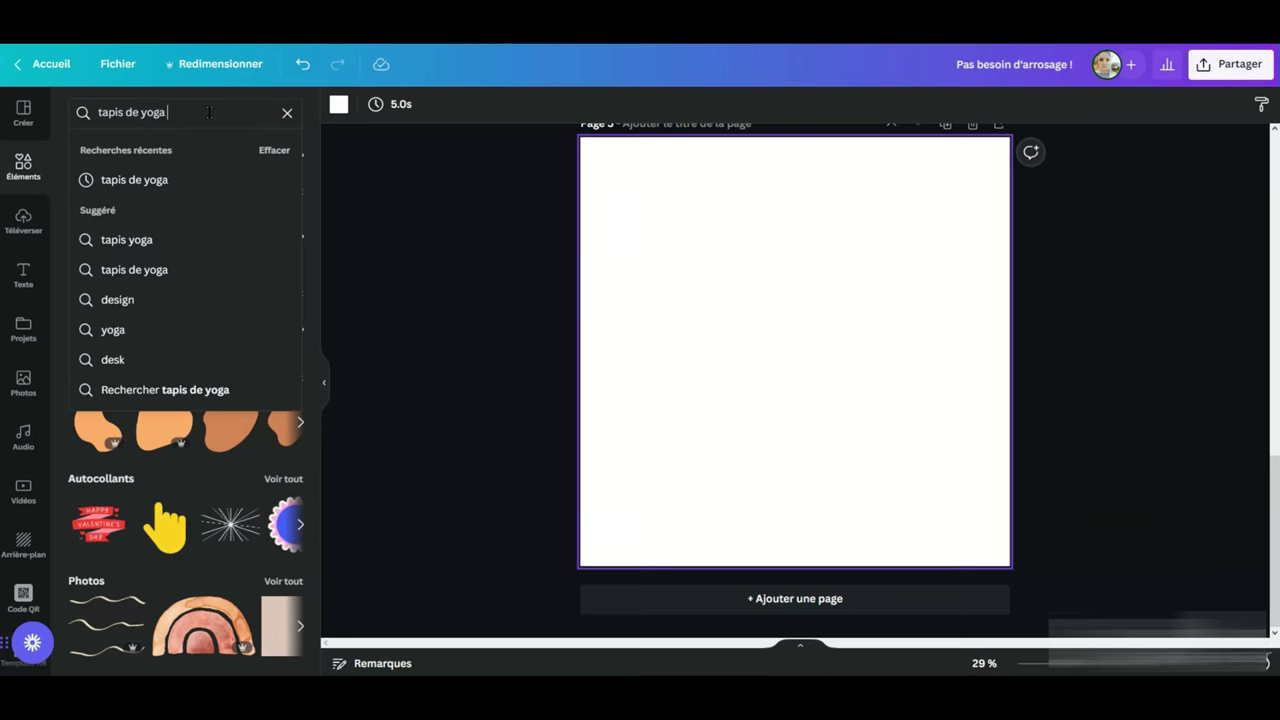
key("Return")
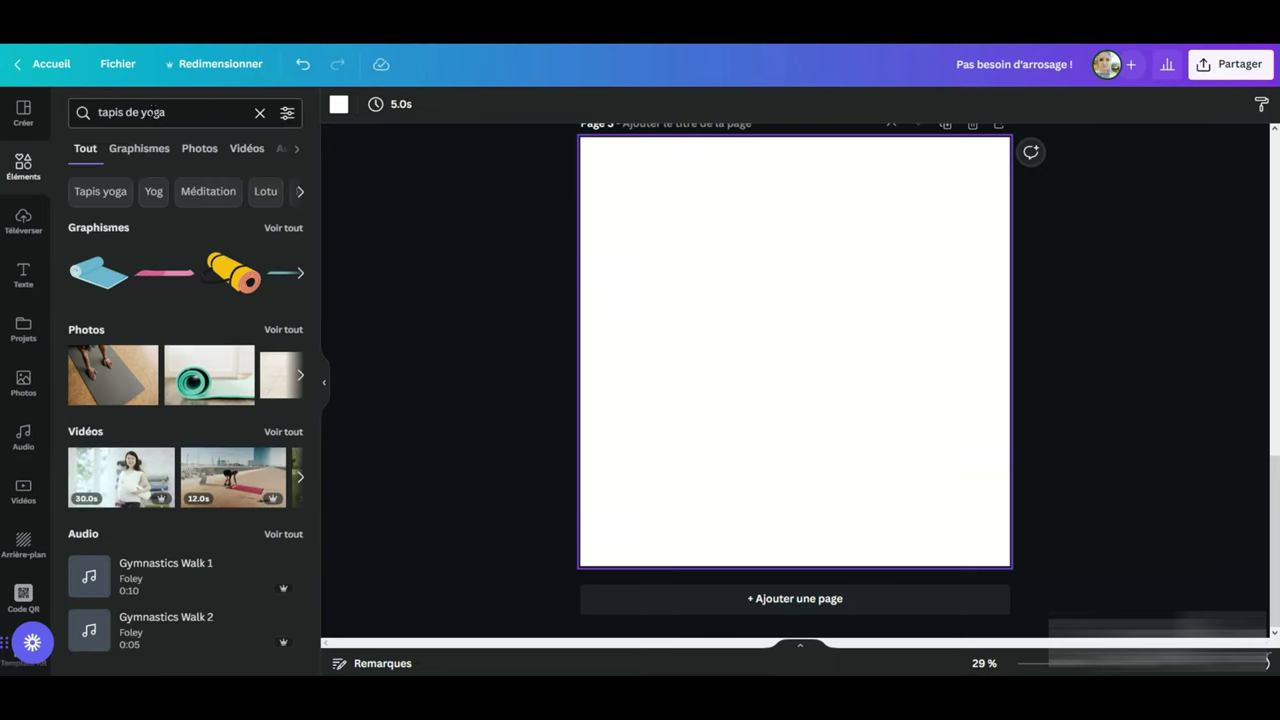
Step: Insert the photo of a dark yoga mat before a wooden wall with a potted plant as page 3's background
left_click(196, 149)
scroll(120, 427, "down", 3)
scroll(120, 427, "up", 1)
left_click(134, 349)
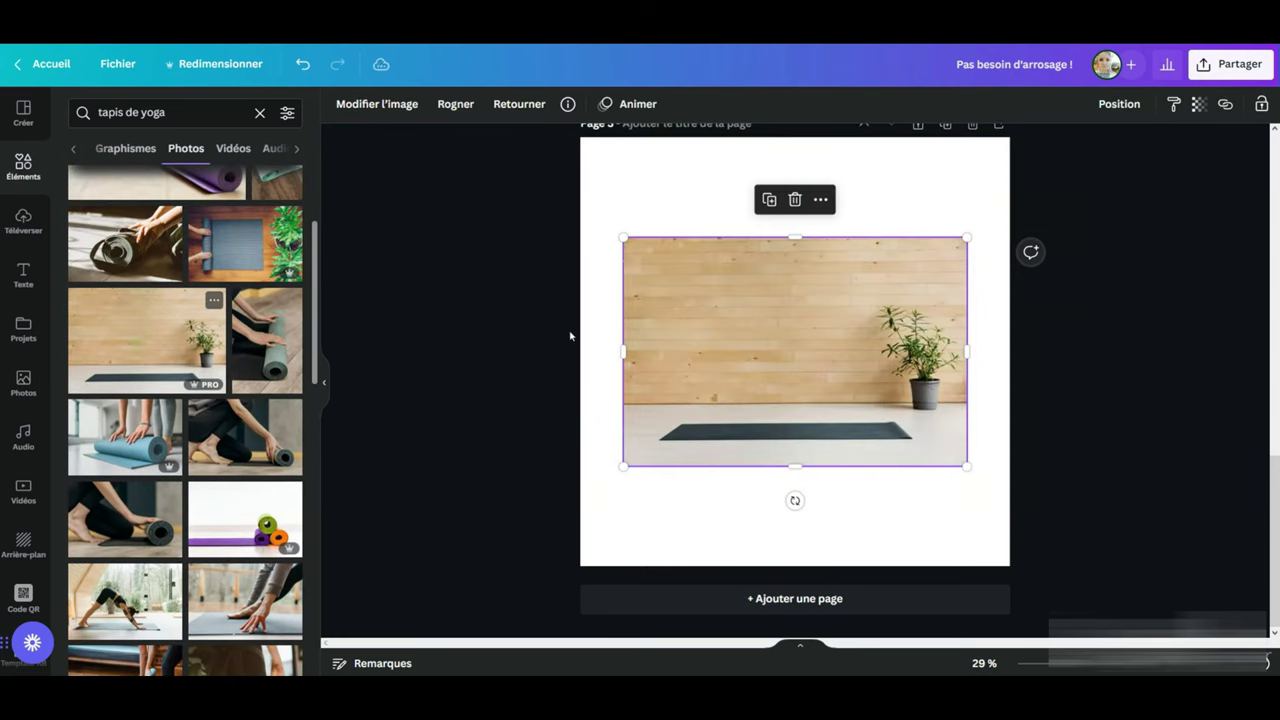
right_click(806, 281)
left_click(848, 532)
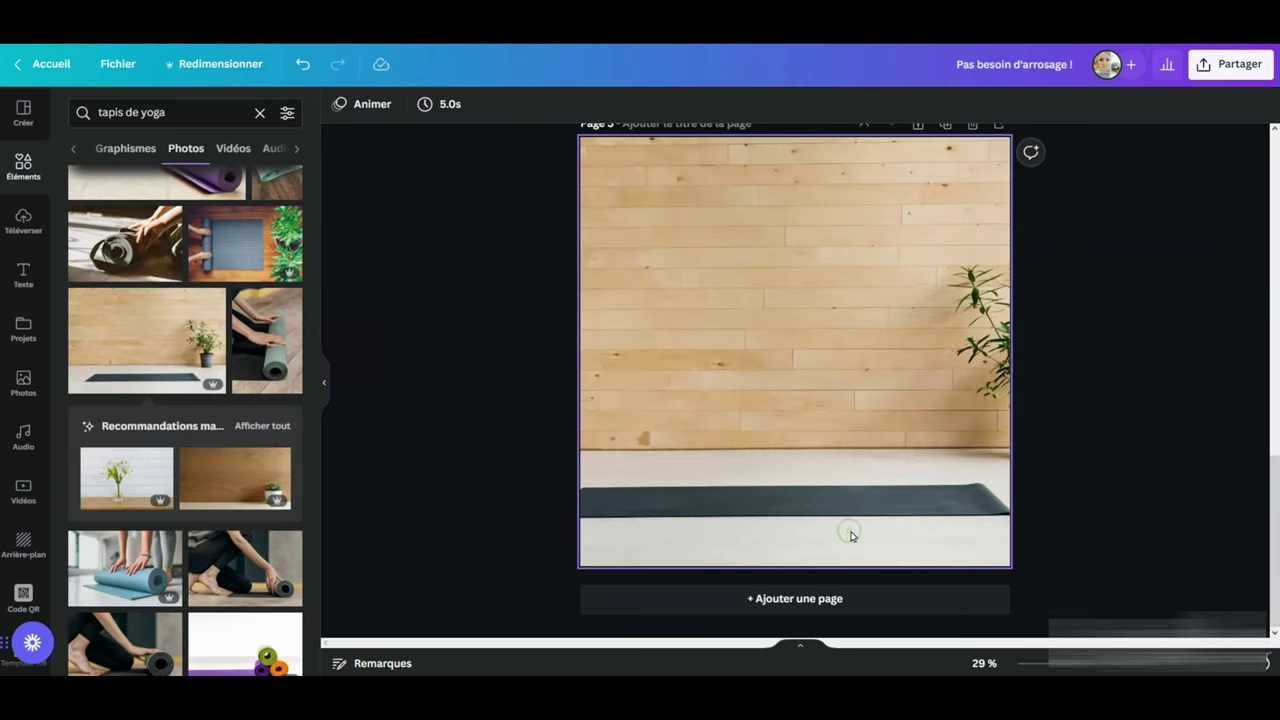
Step: Shift the yoga-mat background photo slightly to the right within page 3's frame
double_click(745, 423)
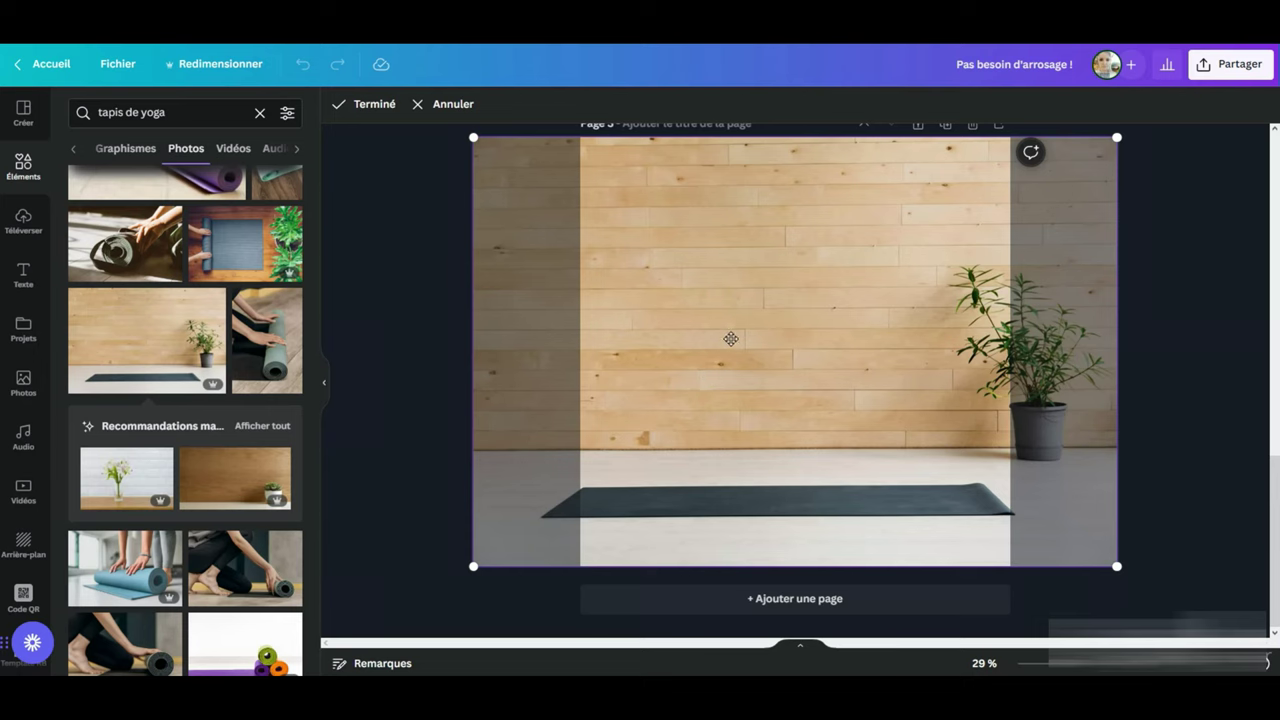
left_click_drag(707, 339, 736, 342)
left_click(1210, 492)
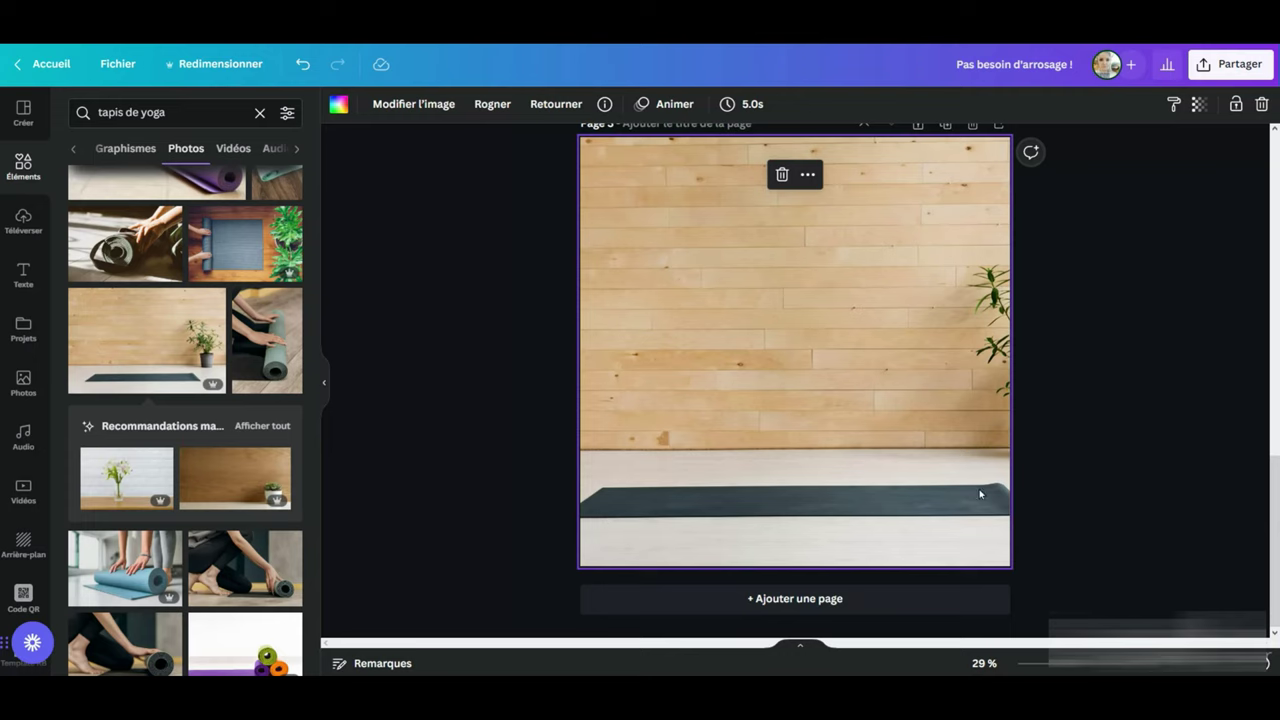
Step: Look through more yoga-mat photos and clear the elements search
scroll(217, 546, "down", 5)
scroll(217, 546, "up", 6)
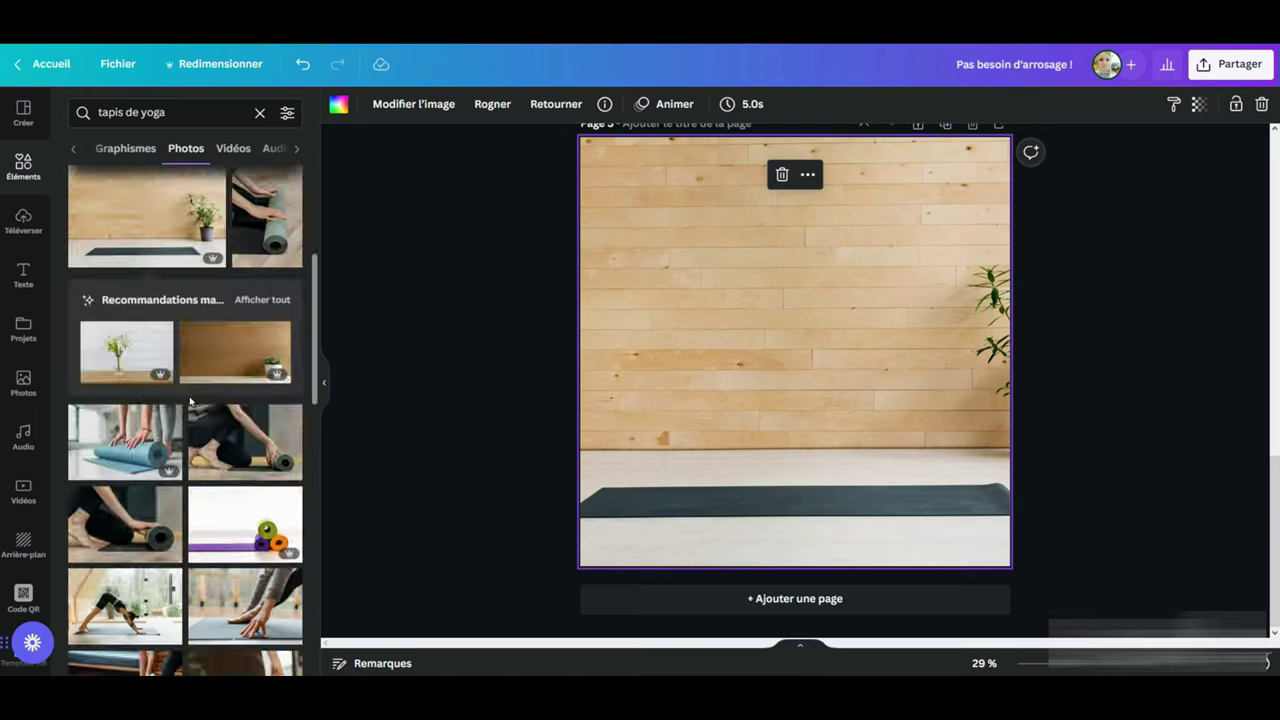
left_click(259, 113)
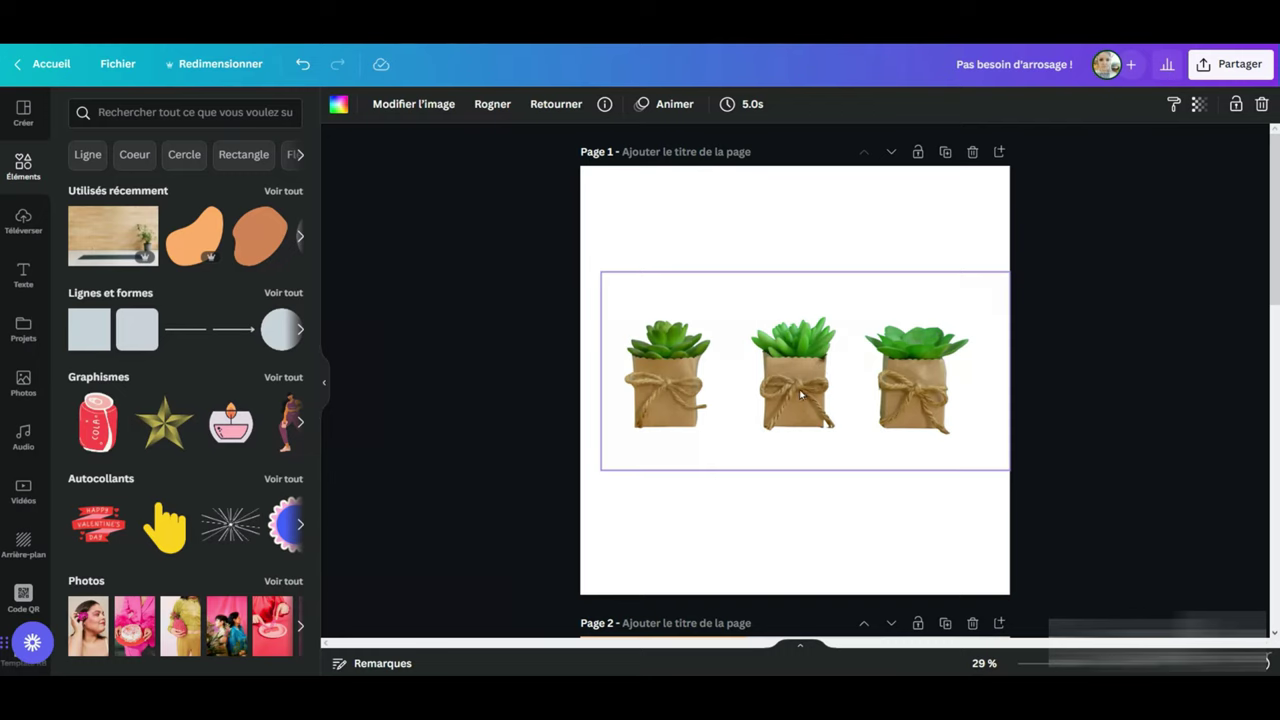
Step: Move the cut-out succulents image on page 1 to about the centre of the page
left_click(641, 399)
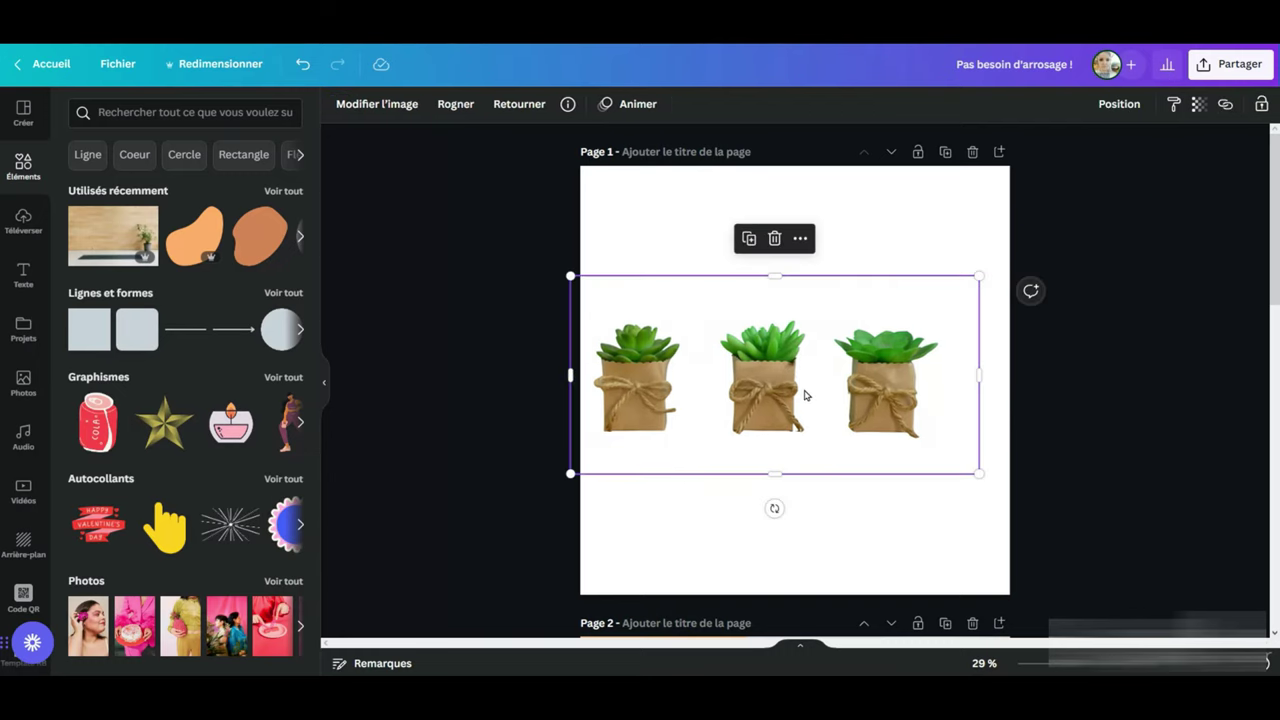
left_click_drag(763, 366, 836, 385)
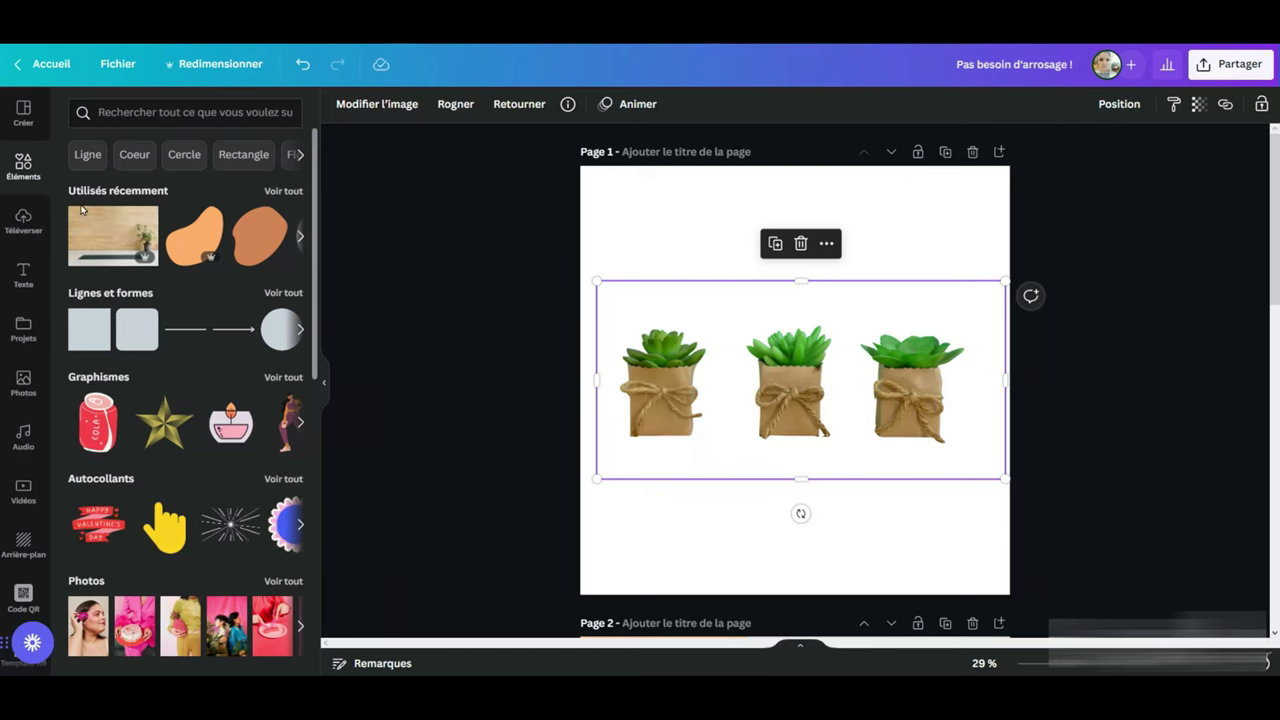
Step: Open the Text to Image app and start using it
scroll(24, 240, "down", 3)
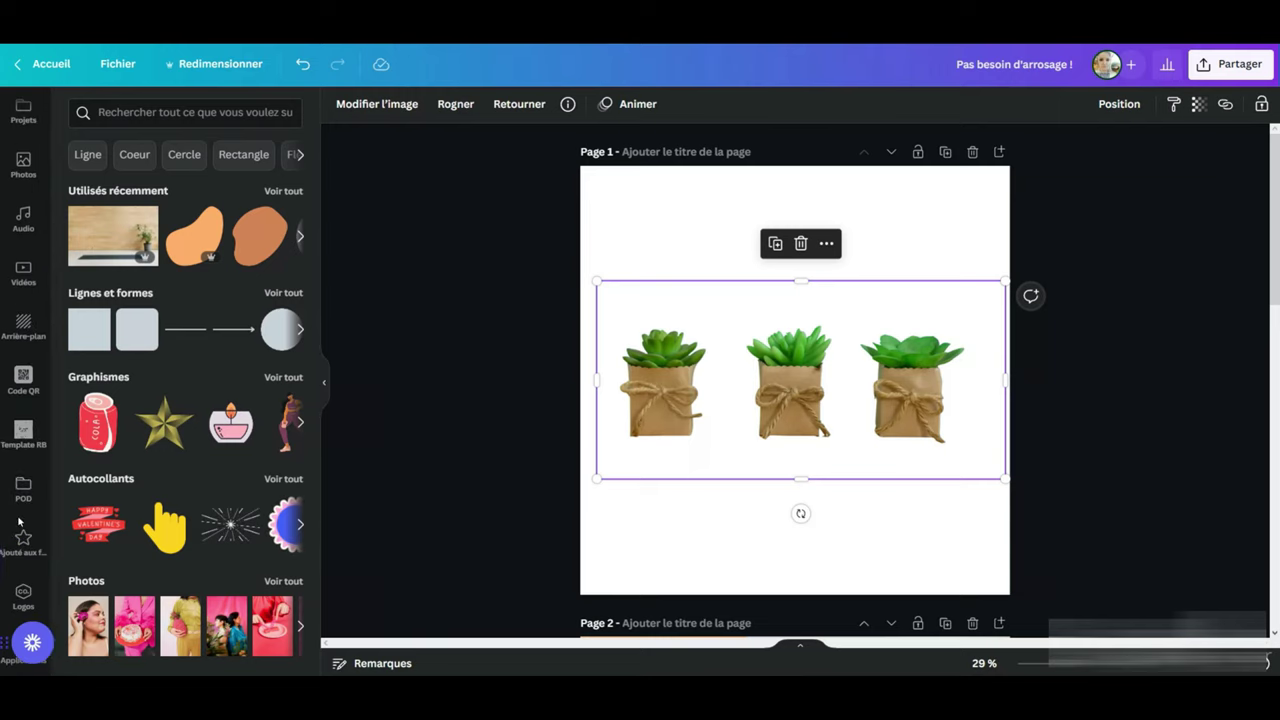
left_click_drag(8, 635, 103, 391)
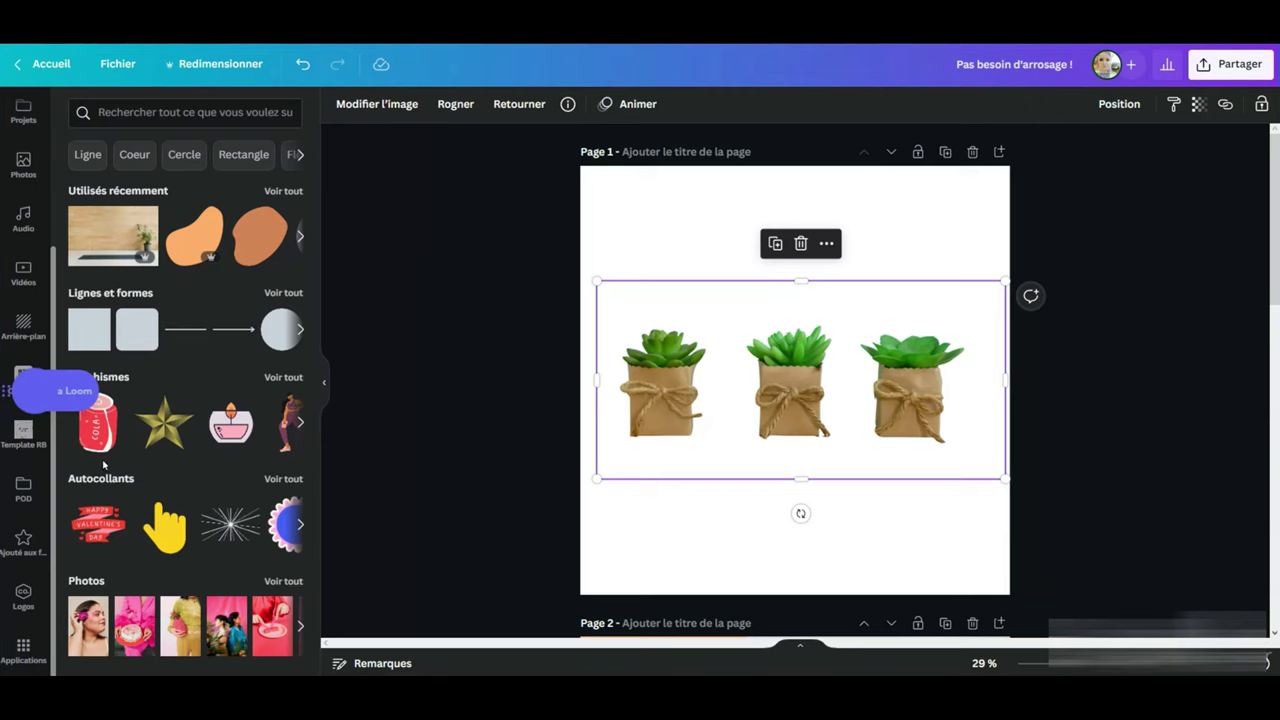
left_click(30, 650)
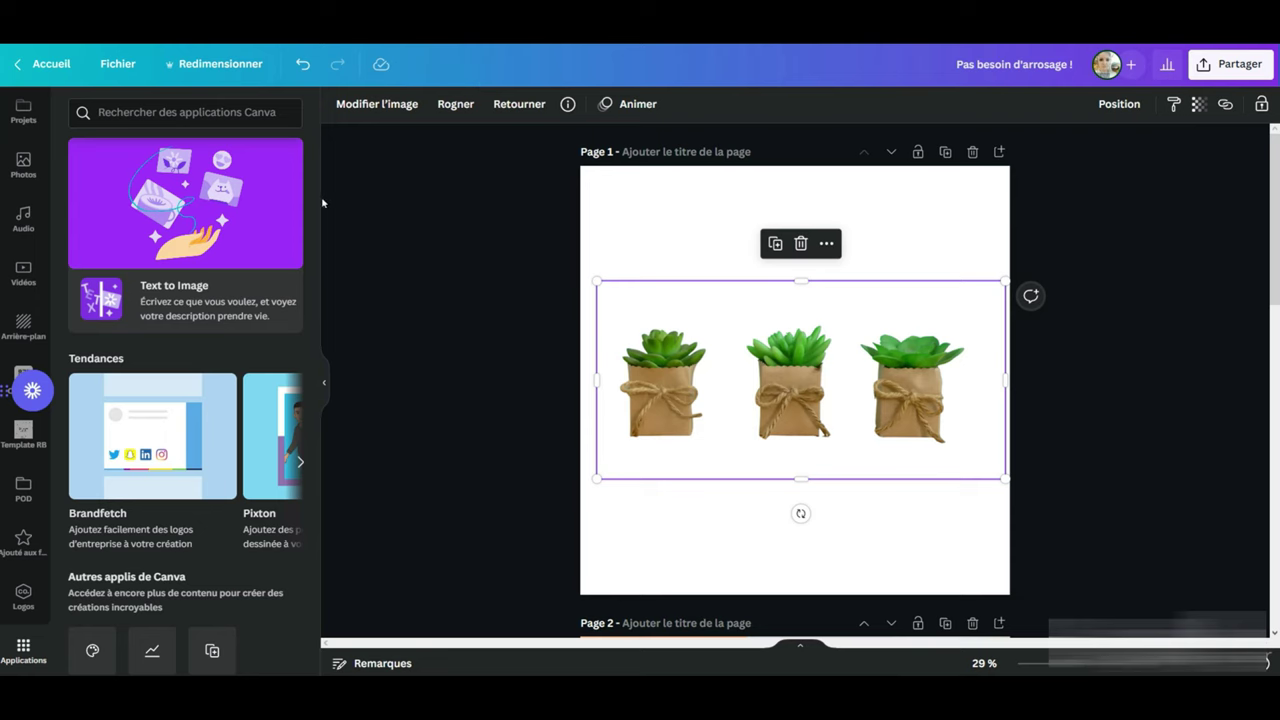
left_click(112, 312)
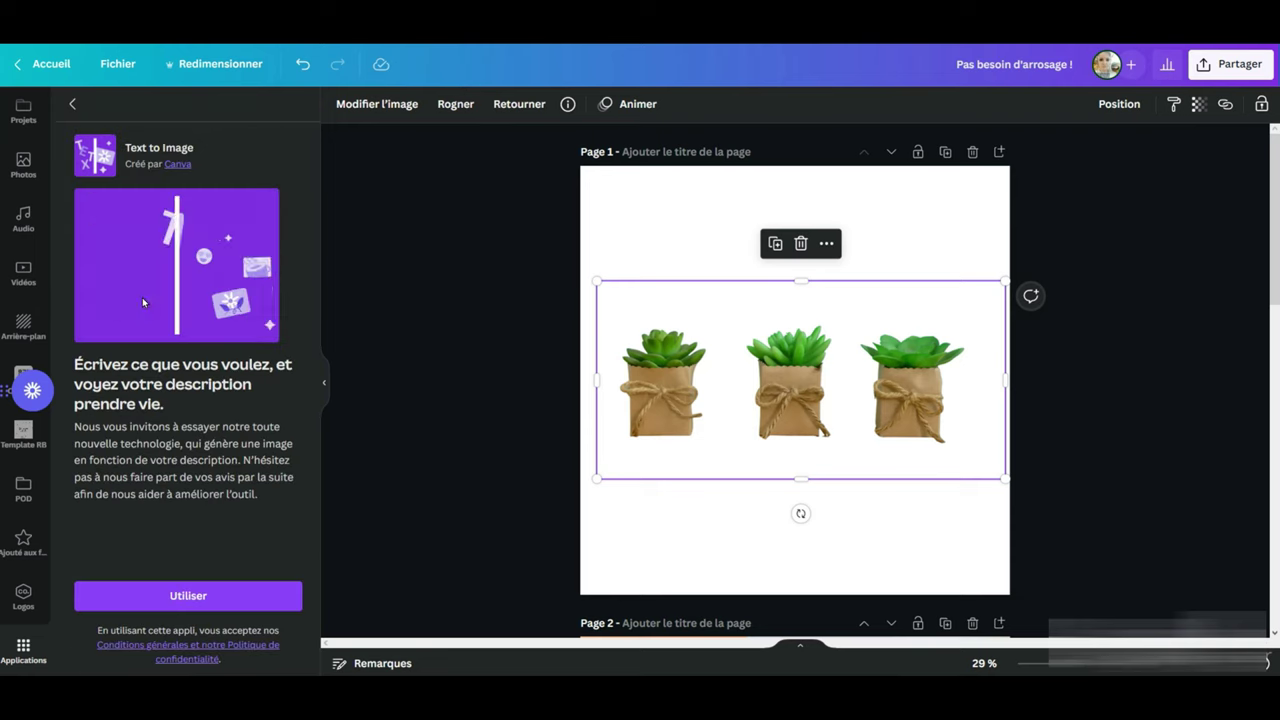
left_click(222, 596)
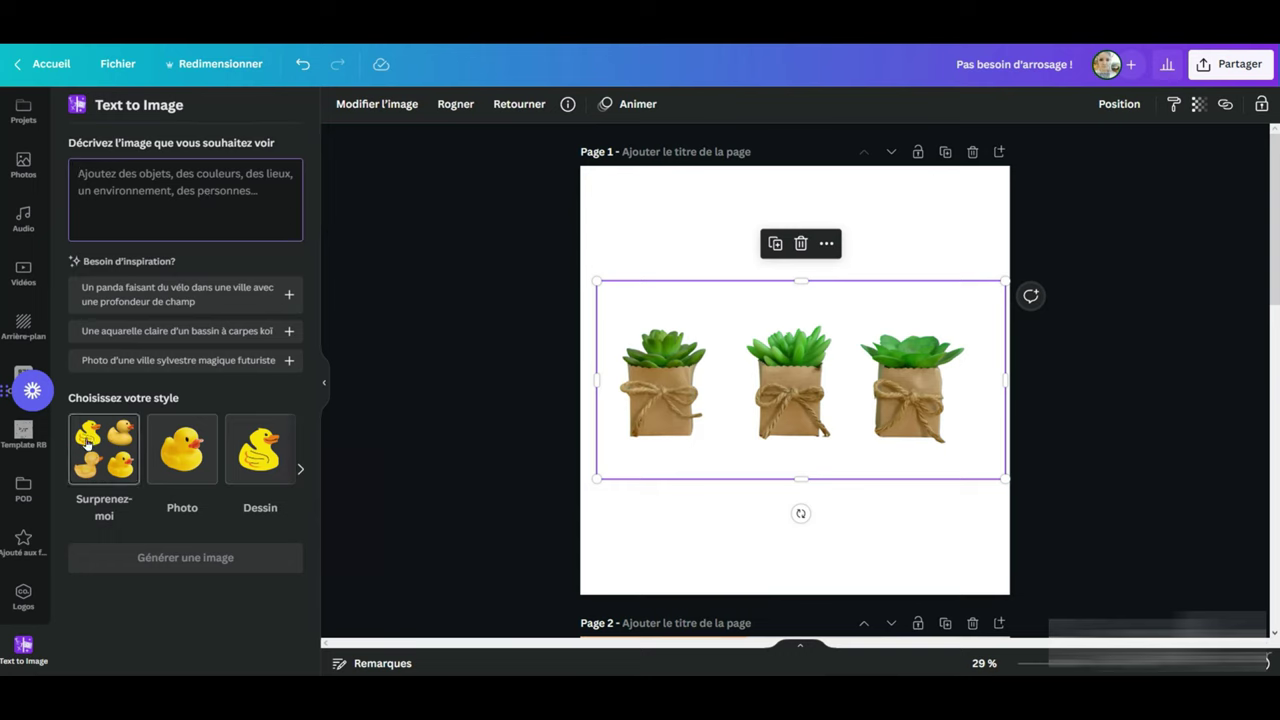
Step: Review the available image styles and fill the description with the suggested prompt "Un panda faisant du vélo dans une ville avec une profondeur de champ"
left_click(303, 470)
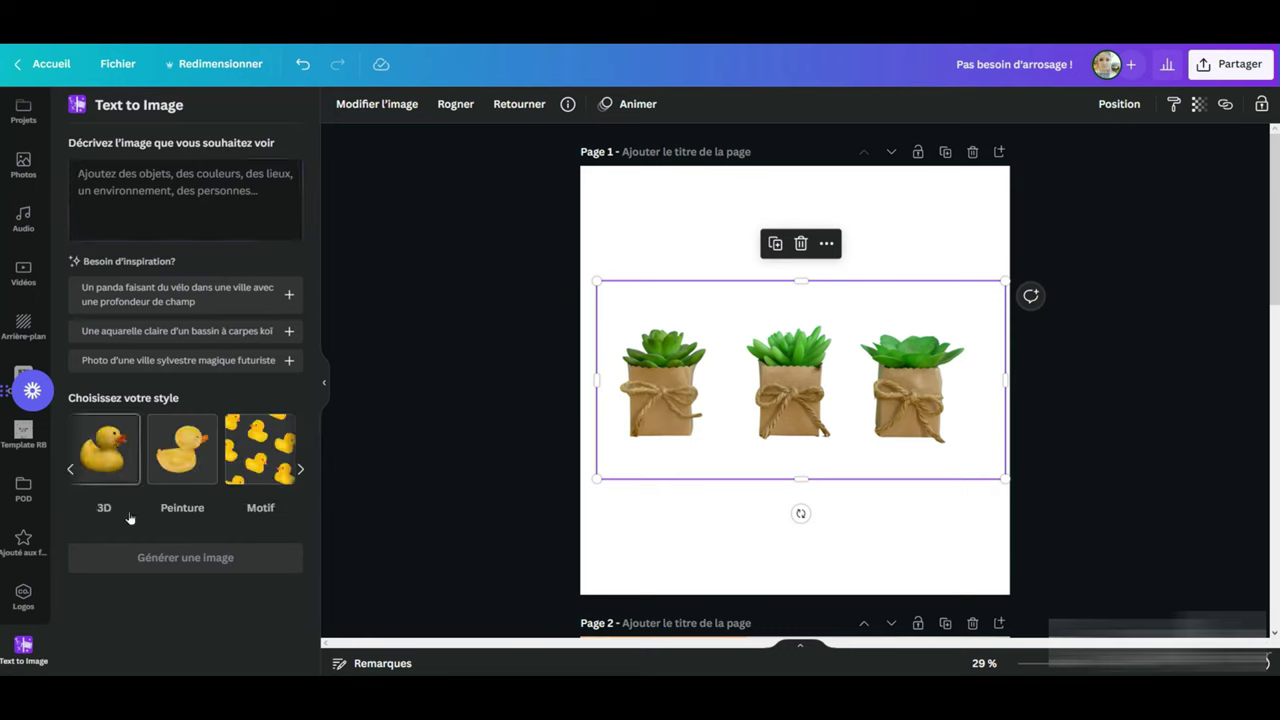
left_click(301, 471)
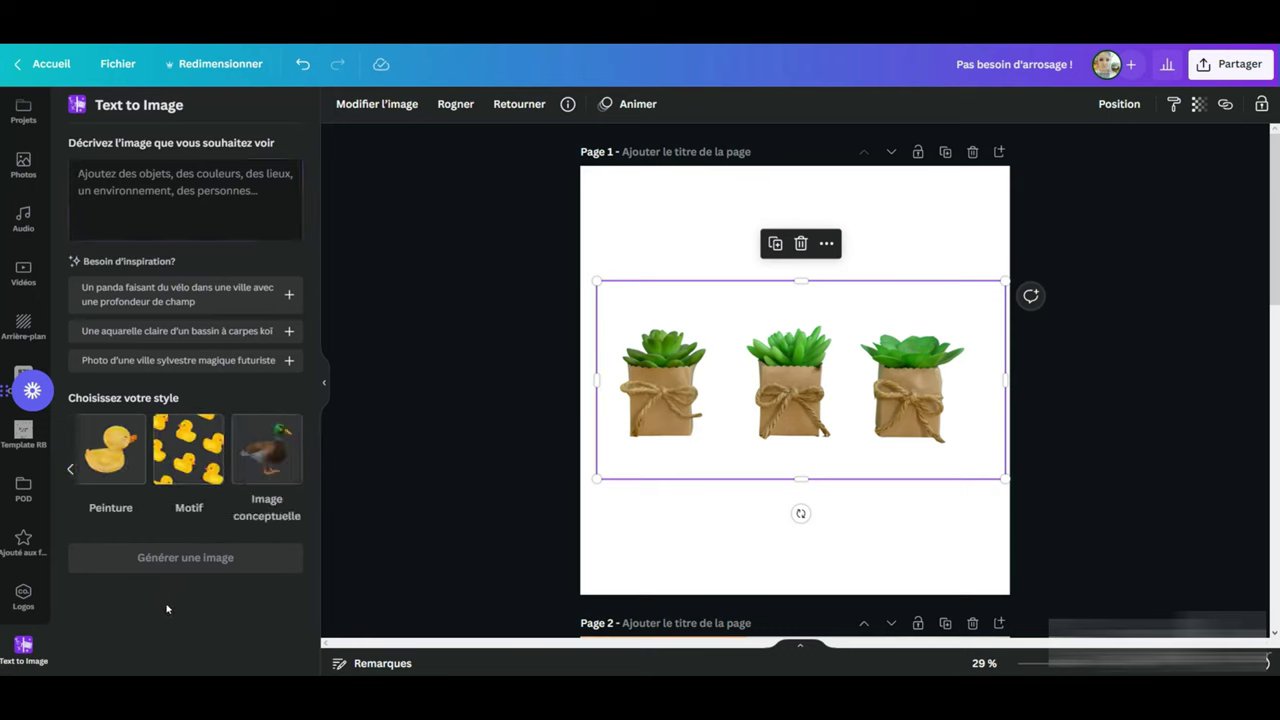
left_click(70, 470)
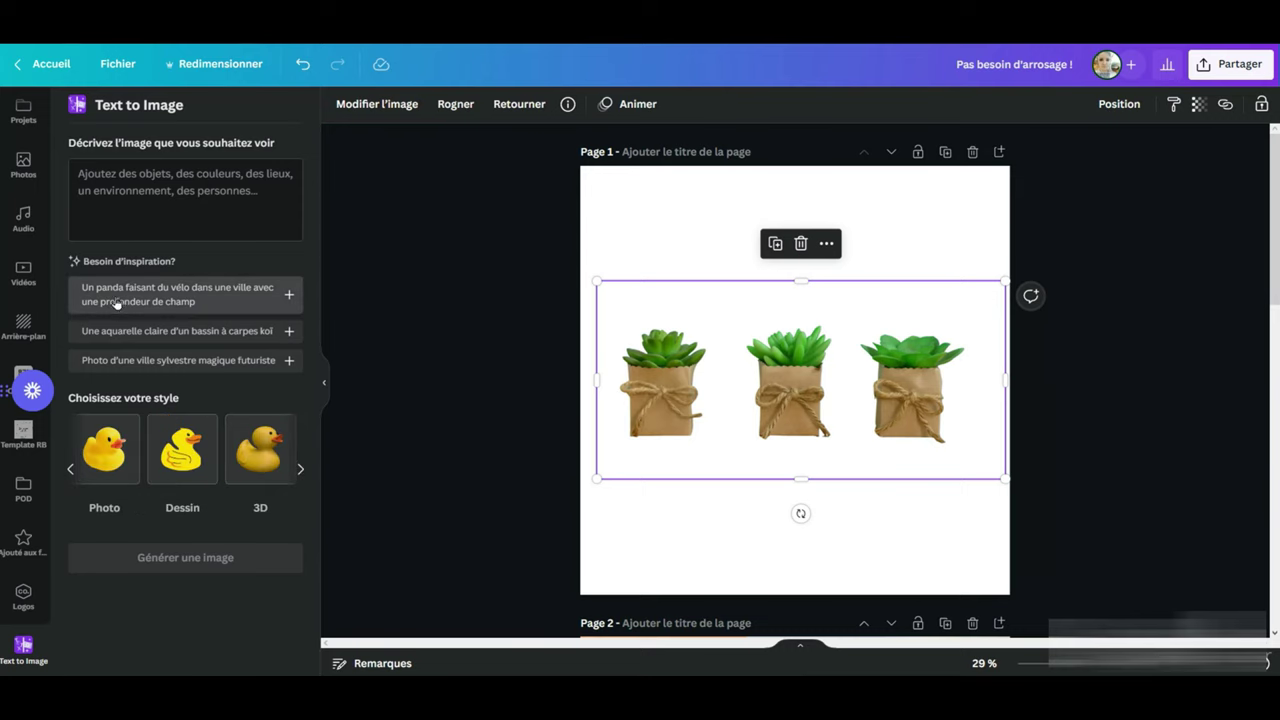
left_click(289, 295)
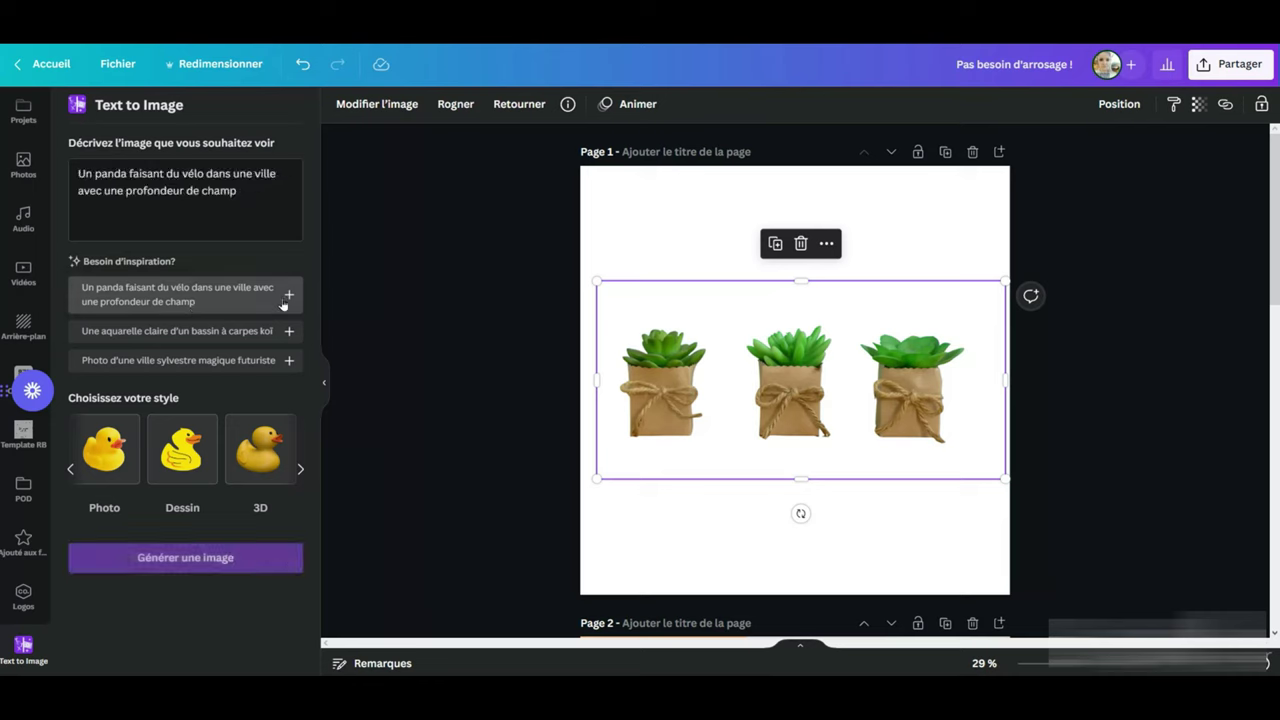